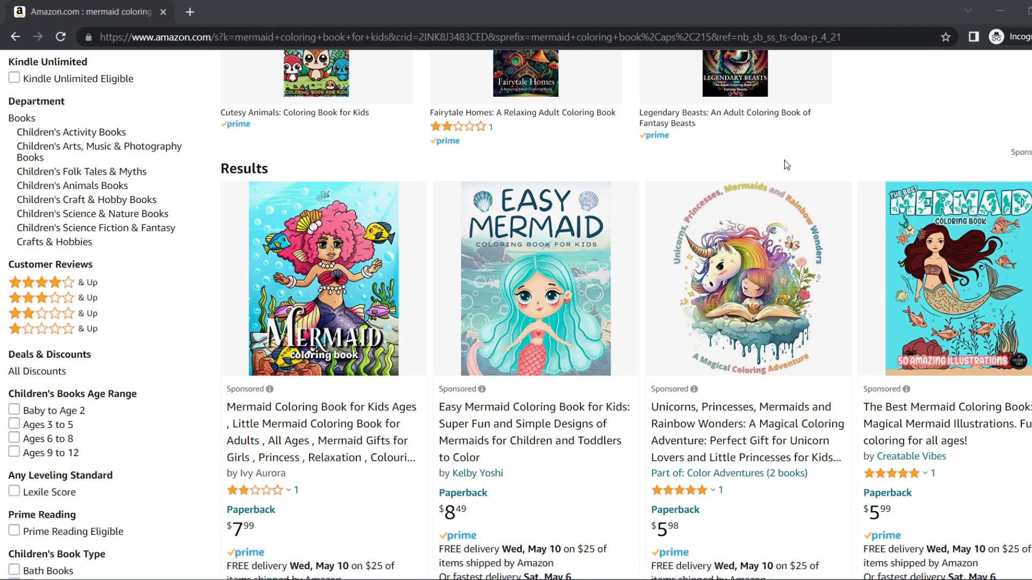
Step: Examine the Amazon search results for "mermaid coloring book for kids", comparing the covers, ratings and prices of the listed books
{"action": "scroll", "coordinate": [774, 177], "scroll_direction": "up", "scroll_amount": 4}
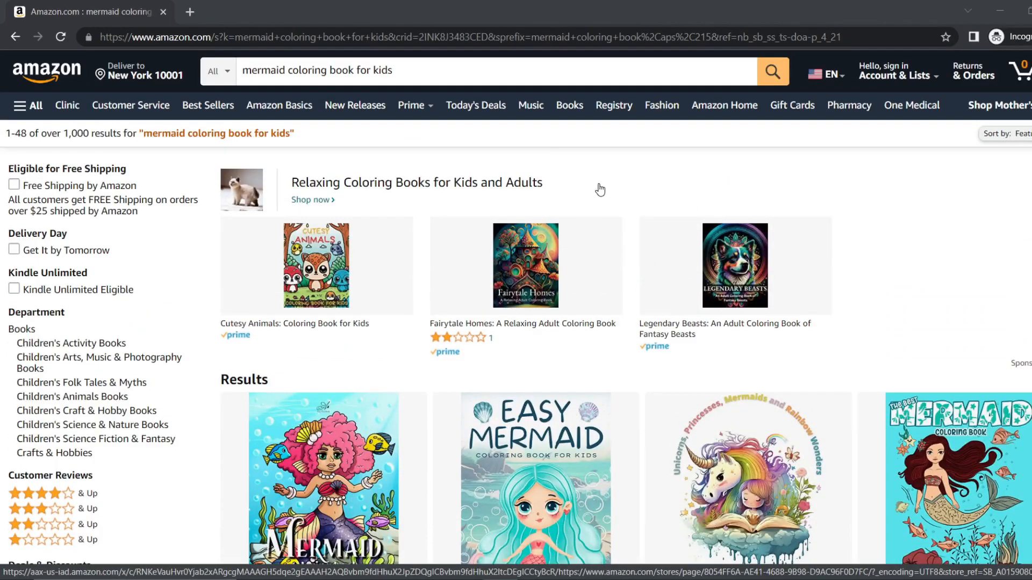
{"action": "scroll", "coordinate": [506, 177], "scroll_direction": "down", "scroll_amount": 2}
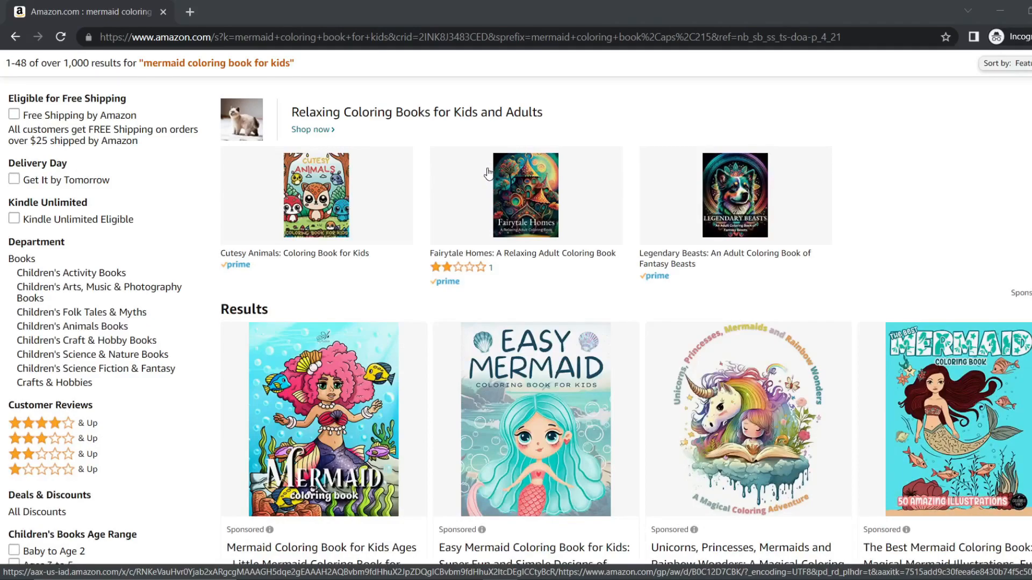
{"action": "scroll", "coordinate": [489, 174], "scroll_direction": "up", "scroll_amount": 2}
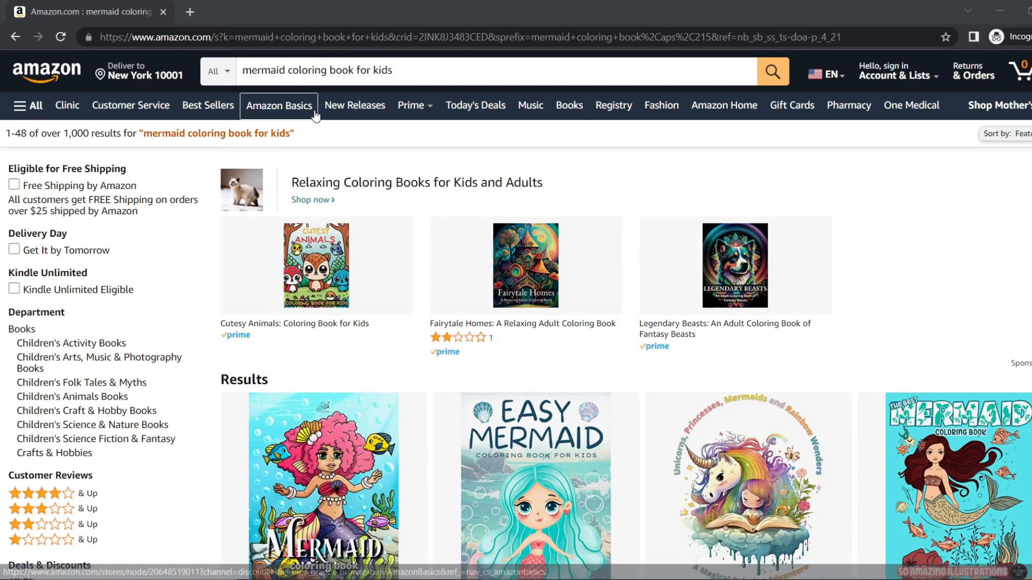
{"action": "scroll", "coordinate": [506, 178], "scroll_direction": "down", "scroll_amount": 2}
{"action": "scroll", "coordinate": [506, 178], "scroll_direction": "down", "scroll_amount": 3}
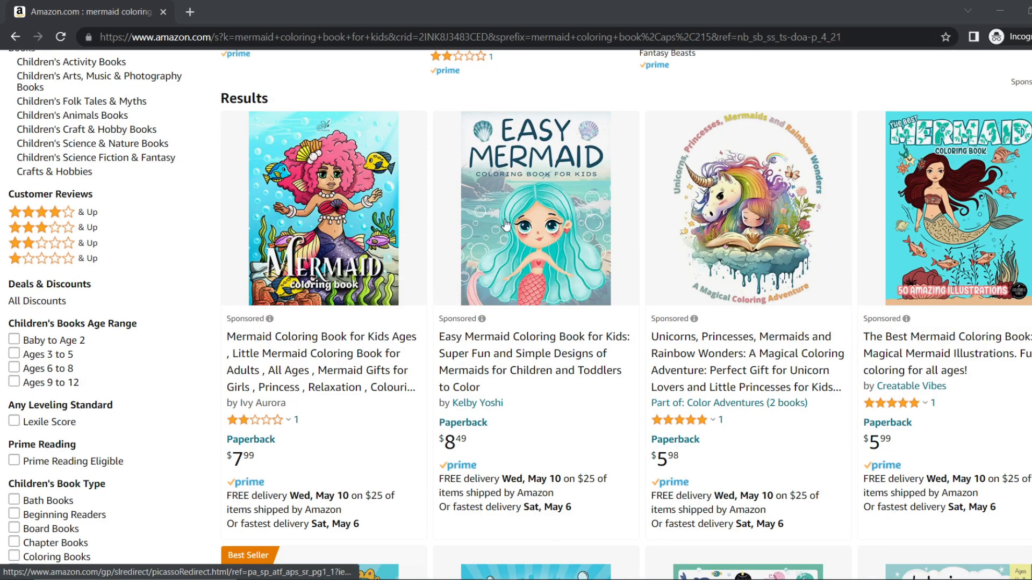
{"action": "scroll", "coordinate": [612, 228], "scroll_direction": "down", "scroll_amount": 7}
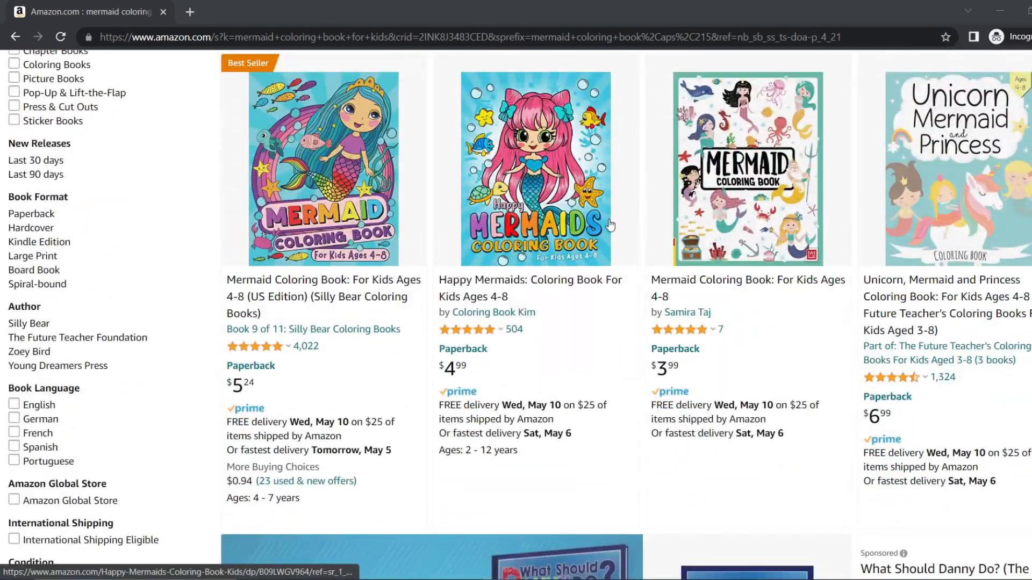
{"action": "scroll", "coordinate": [611, 226], "scroll_direction": "up", "scroll_amount": 1}
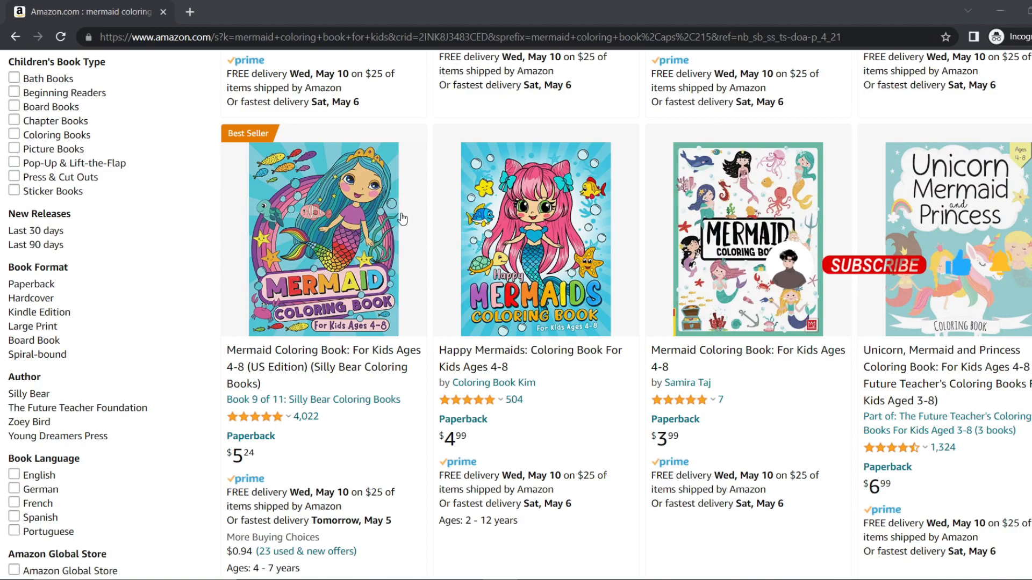
{"action": "scroll", "coordinate": [409, 226], "scroll_direction": "up", "scroll_amount": 2}
{"action": "scroll", "coordinate": [417, 230], "scroll_direction": "down", "scroll_amount": 2}
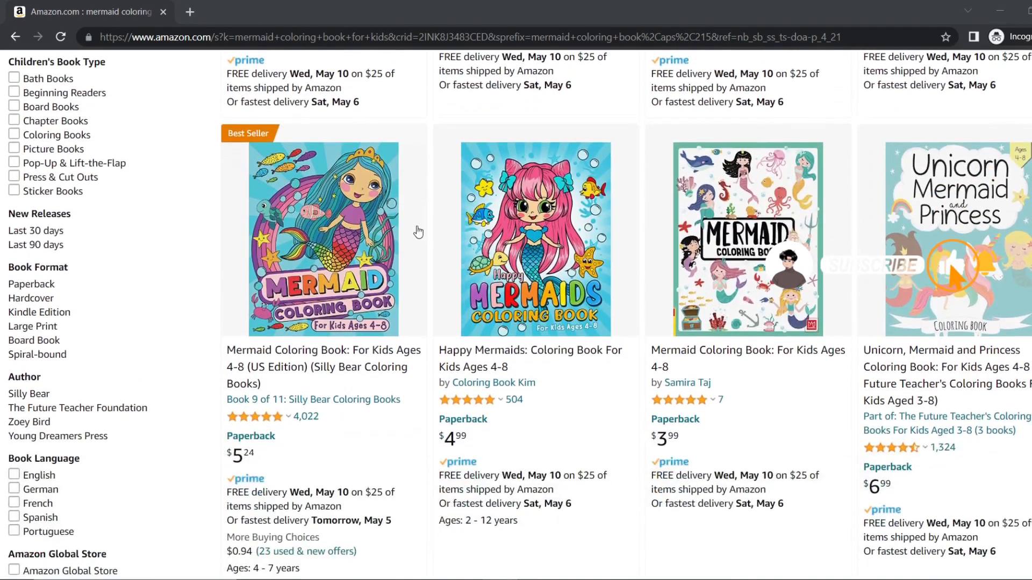
Step: Open the Best Seller "Mermaid Coloring Book: For Kids Ages 4-8" listing and view its product details
{"action": "left_click", "coordinate": [460, 232]}
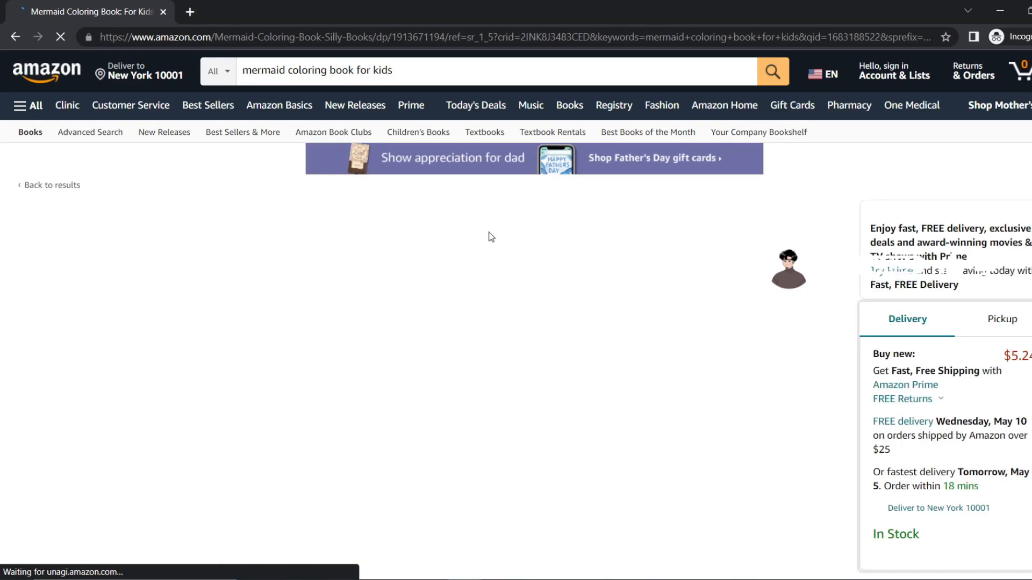
{"action": "scroll", "coordinate": [427, 270], "scroll_direction": "down", "scroll_amount": 1}
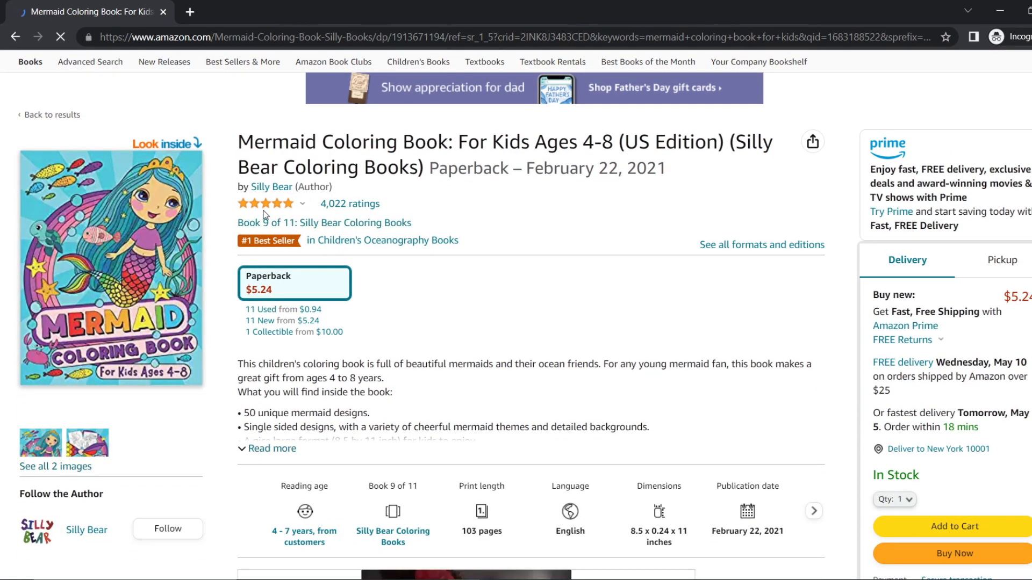
{"action": "scroll", "coordinate": [276, 214], "scroll_direction": "up", "scroll_amount": 1}
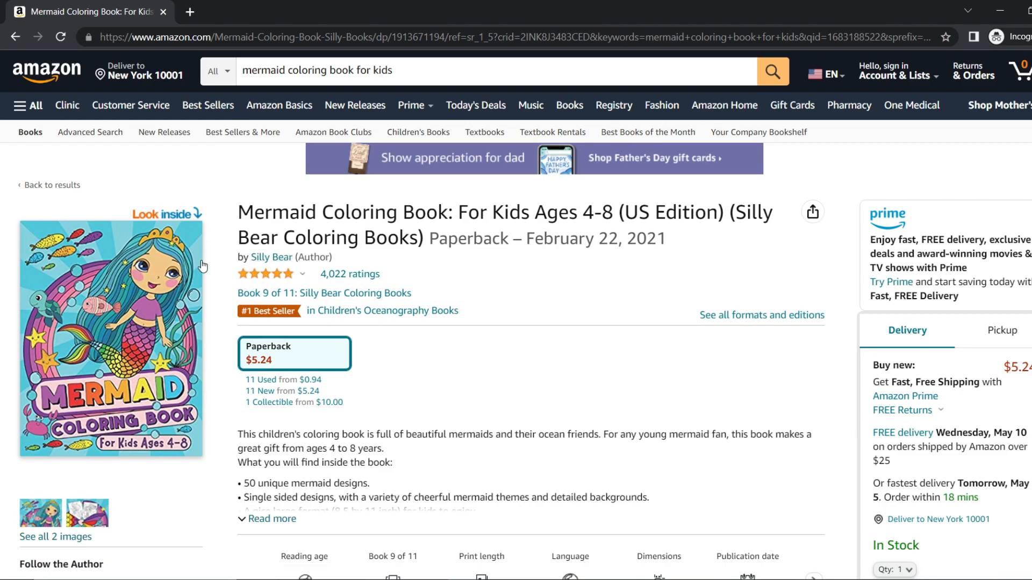
Step: Preview the mermaid coloring book's sample interior pages with Look inside, then close the preview
{"action": "left_click", "coordinate": [126, 272]}
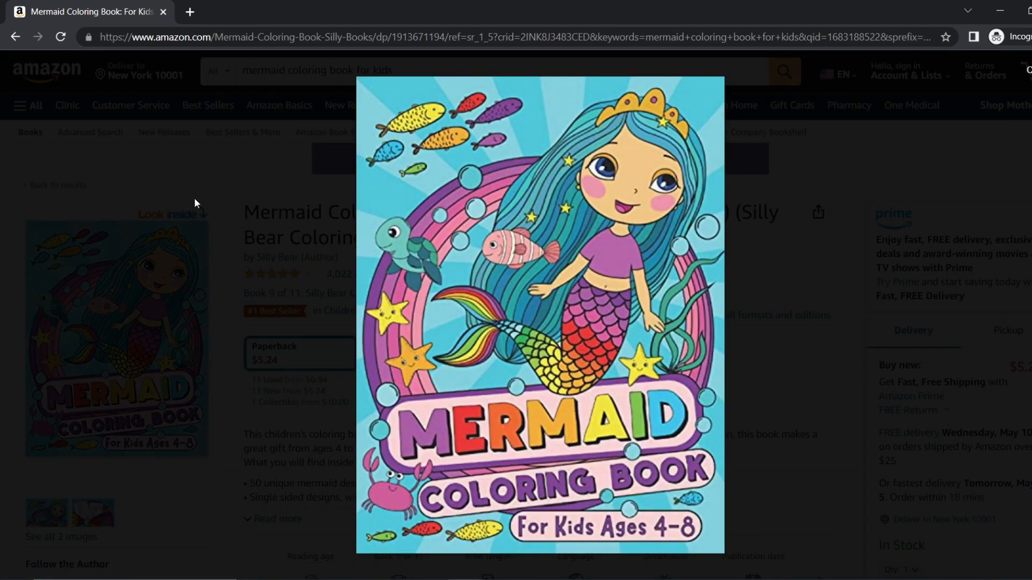
{"action": "scroll", "coordinate": [453, 269], "scroll_direction": "down", "scroll_amount": 10}
{"action": "scroll", "coordinate": [451, 275], "scroll_direction": "down", "scroll_amount": 10}
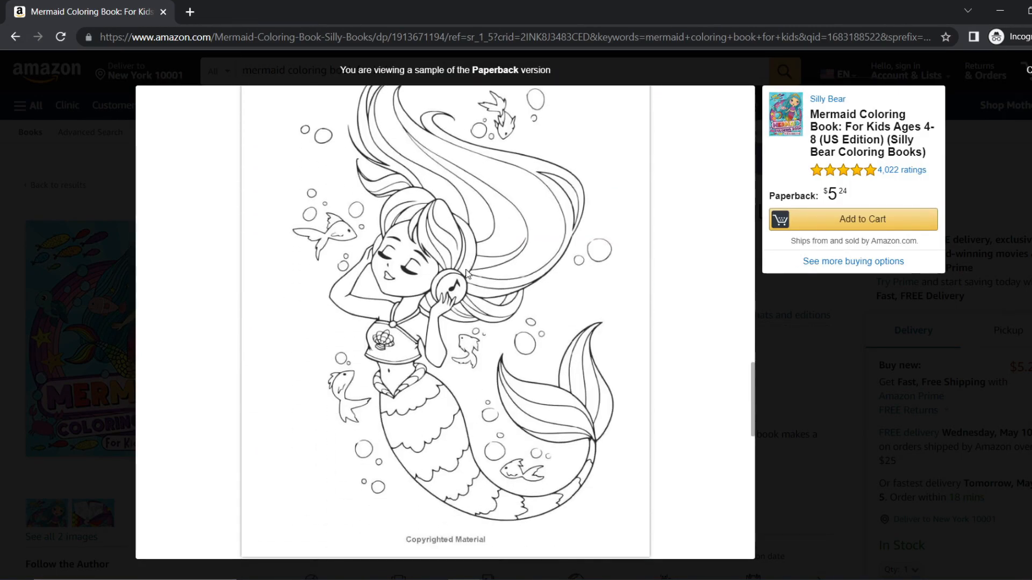
{"action": "scroll", "coordinate": [465, 273], "scroll_direction": "down", "scroll_amount": 4}
{"action": "scroll", "coordinate": [465, 273], "scroll_direction": "up", "scroll_amount": 10}
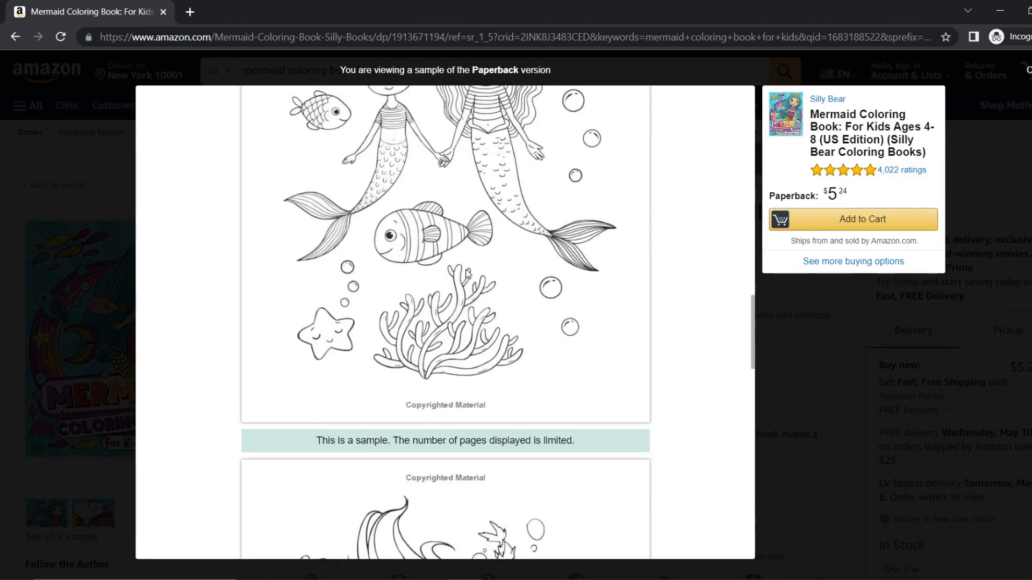
{"action": "scroll", "coordinate": [466, 273], "scroll_direction": "up", "scroll_amount": 4}
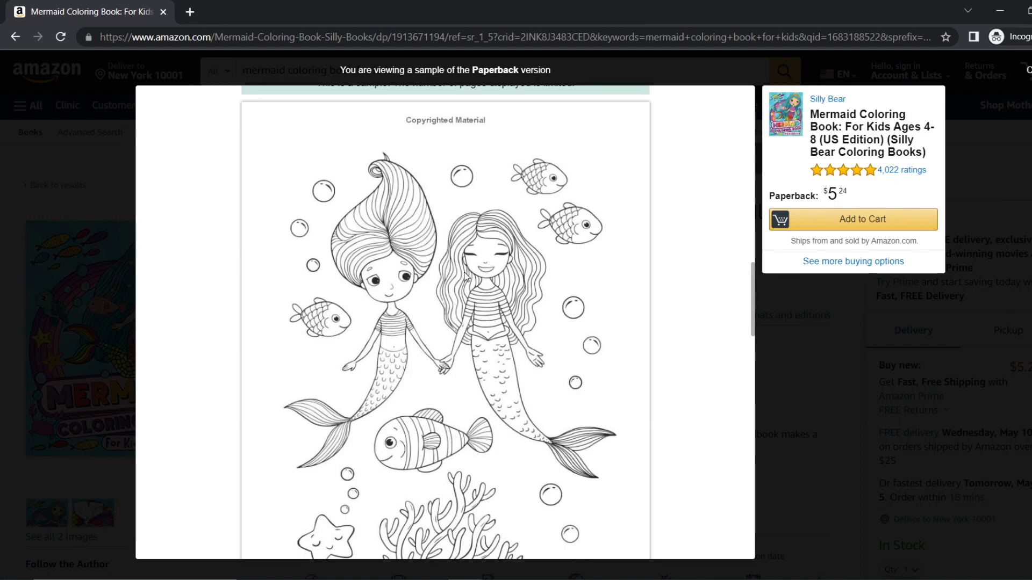
{"action": "scroll", "coordinate": [464, 273], "scroll_direction": "down", "scroll_amount": 20}
{"action": "scroll", "coordinate": [464, 274], "scroll_direction": "down", "scroll_amount": 10}
{"action": "scroll", "coordinate": [464, 274], "scroll_direction": "up", "scroll_amount": 15}
{"action": "scroll", "coordinate": [464, 276], "scroll_direction": "up", "scroll_amount": 5}
{"action": "left_click", "coordinate": [801, 340]}
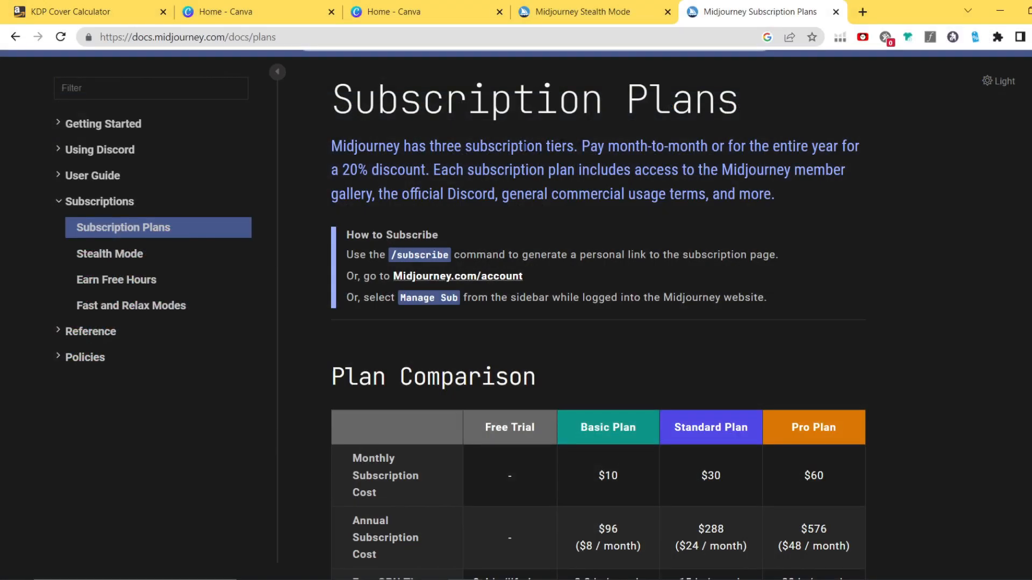
Step: Review the Plan Comparison table on the Midjourney Subscription Plans page, from monthly cost down to usage rights
{"action": "scroll", "coordinate": [525, 146], "scroll_direction": "up", "scroll_amount": 2}
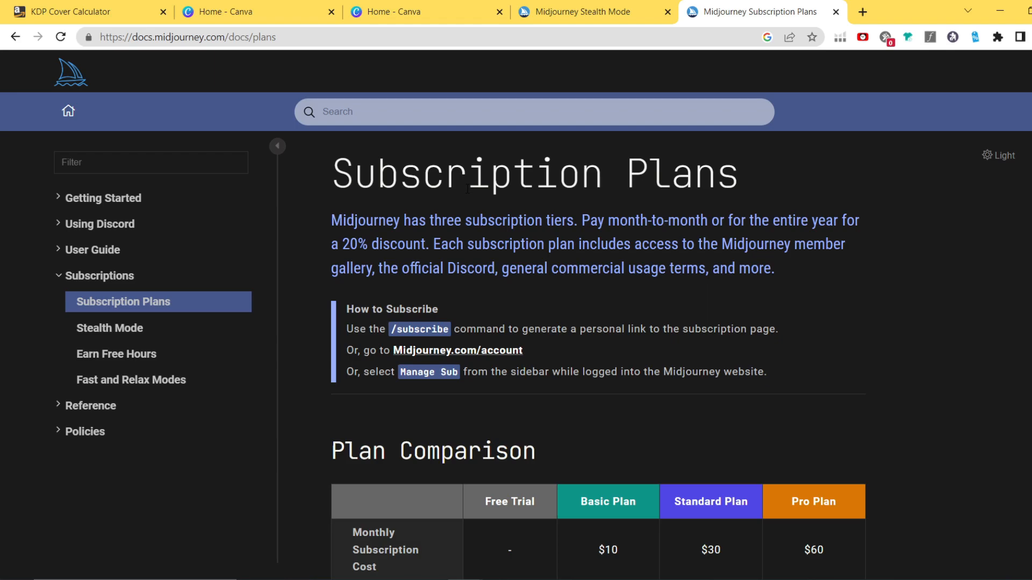
{"action": "scroll", "coordinate": [557, 174], "scroll_direction": "down", "scroll_amount": 4}
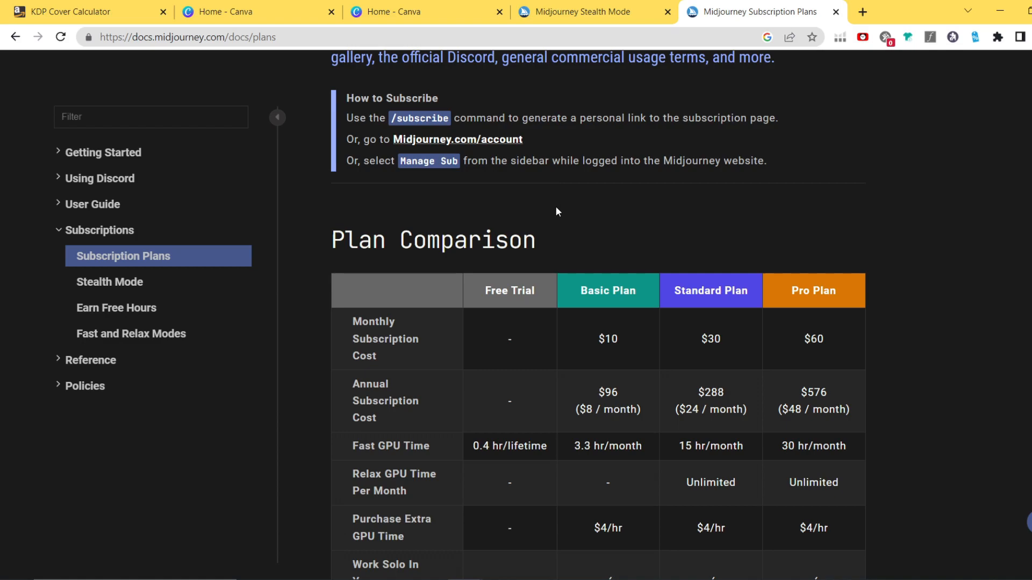
{"action": "scroll", "coordinate": [555, 204], "scroll_direction": "down", "scroll_amount": 3}
{"action": "scroll", "coordinate": [555, 211], "scroll_direction": "down", "scroll_amount": 1}
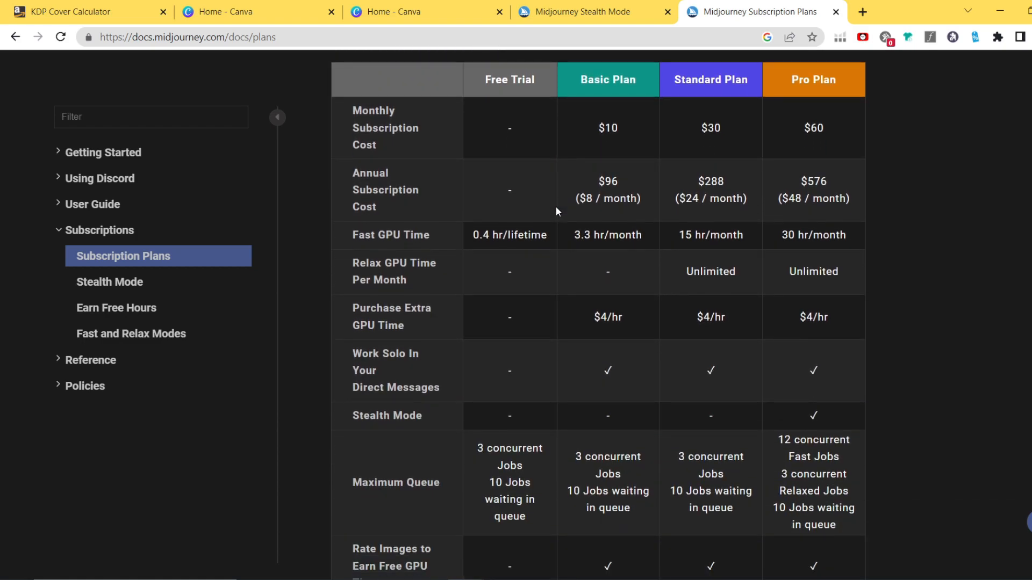
{"action": "scroll", "coordinate": [556, 205], "scroll_direction": "up", "scroll_amount": 2}
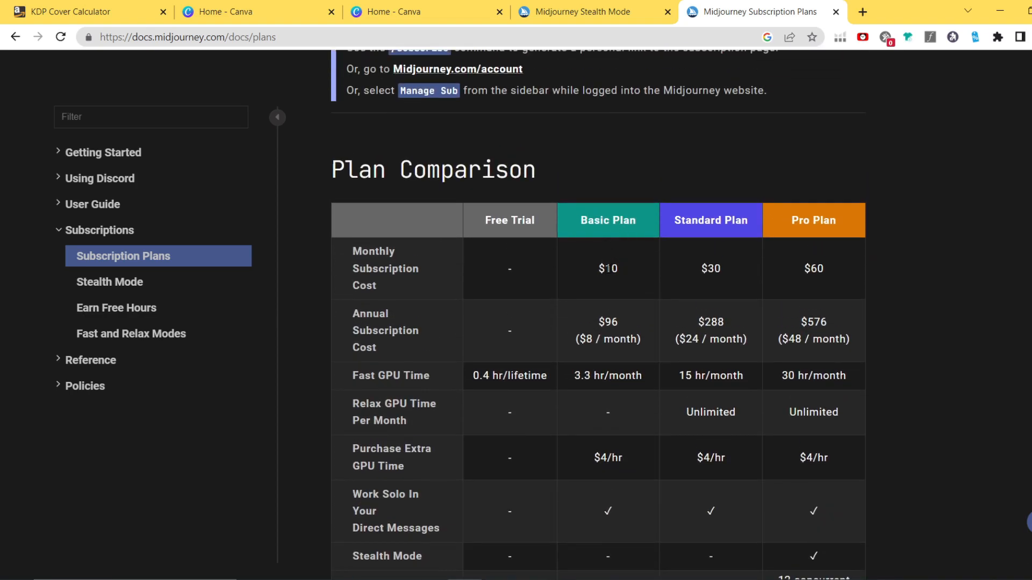
{"action": "scroll", "coordinate": [622, 270], "scroll_direction": "down", "scroll_amount": 6}
{"action": "scroll", "coordinate": [618, 294], "scroll_direction": "up", "scroll_amount": 1}
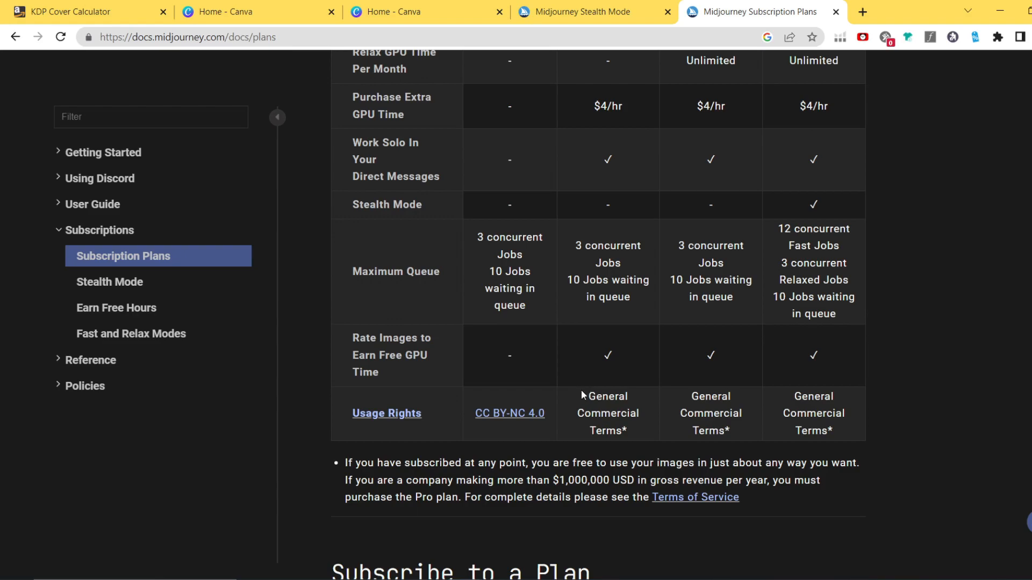
Step: Highlight the Basic Plan's General Commercial Terms in the Usage Rights row and return to the Subscription Plans overview
{"action": "left_click_drag", "start_coordinate": [567, 396], "coordinate": [643, 432]}
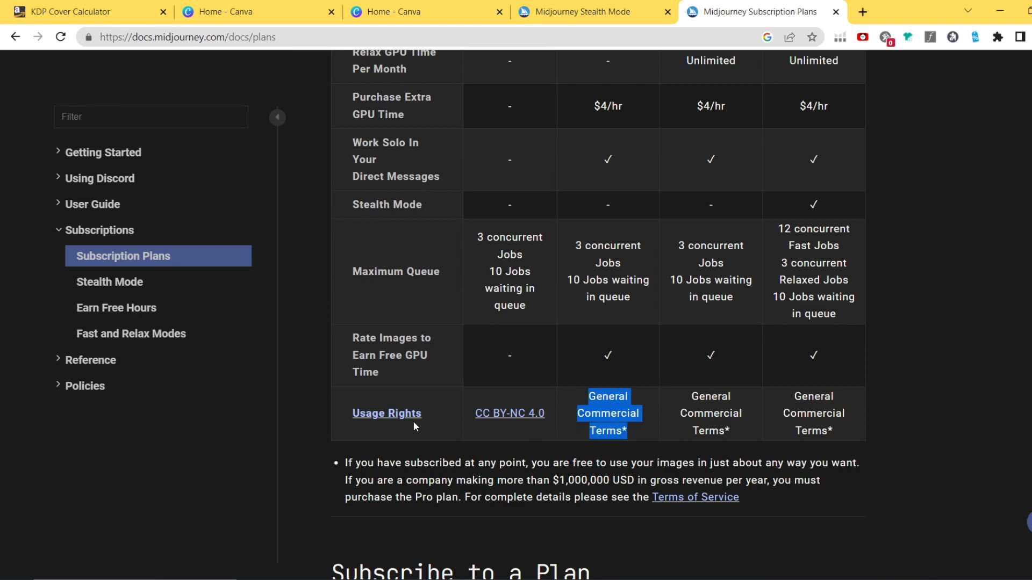
{"action": "scroll", "coordinate": [591, 333], "scroll_direction": "up", "scroll_amount": 5}
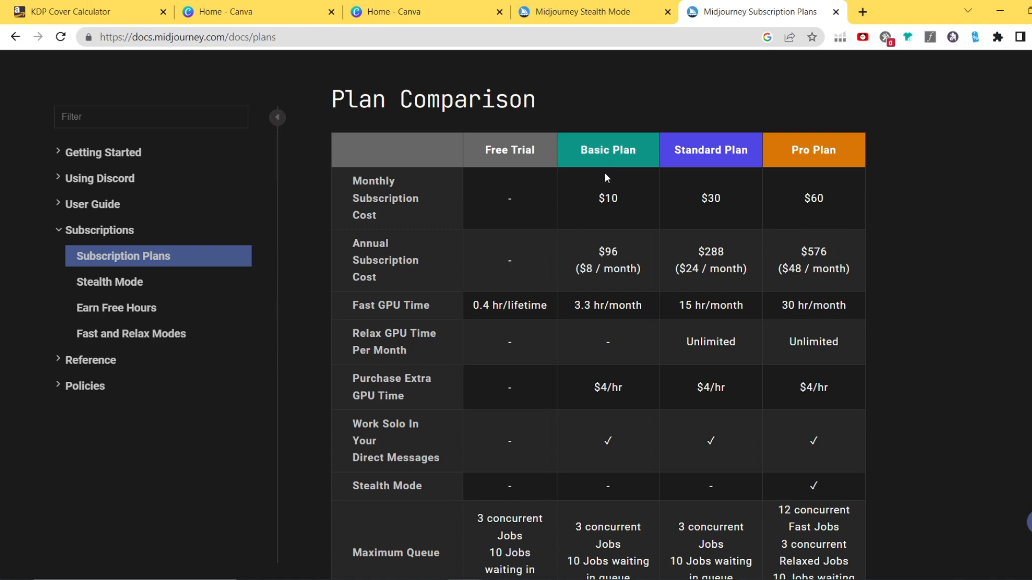
{"action": "scroll", "coordinate": [589, 200], "scroll_direction": "up", "scroll_amount": 2}
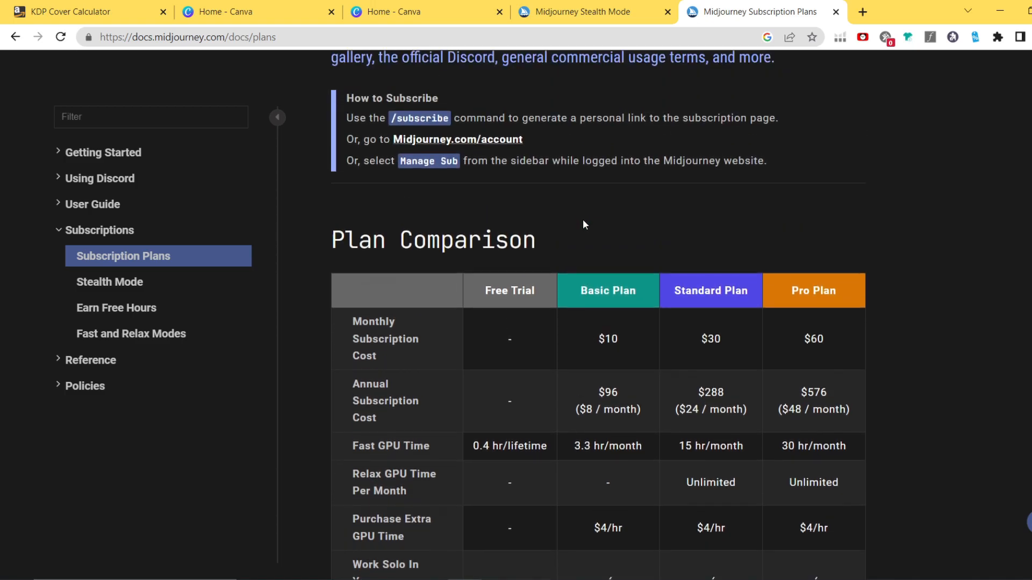
{"action": "scroll", "coordinate": [585, 223], "scroll_direction": "up", "scroll_amount": 2}
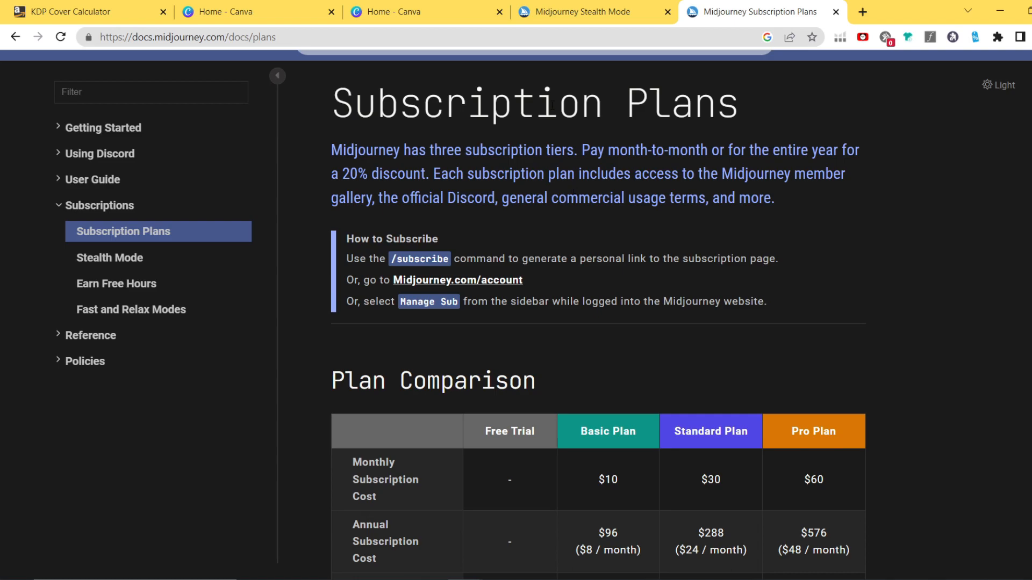
Step: Switch to the Midjourney Stealth Mode page and highlight its title and the phrase about the Midjourney web app, clearing each selection
{"action": "left_click", "coordinate": [566, 13]}
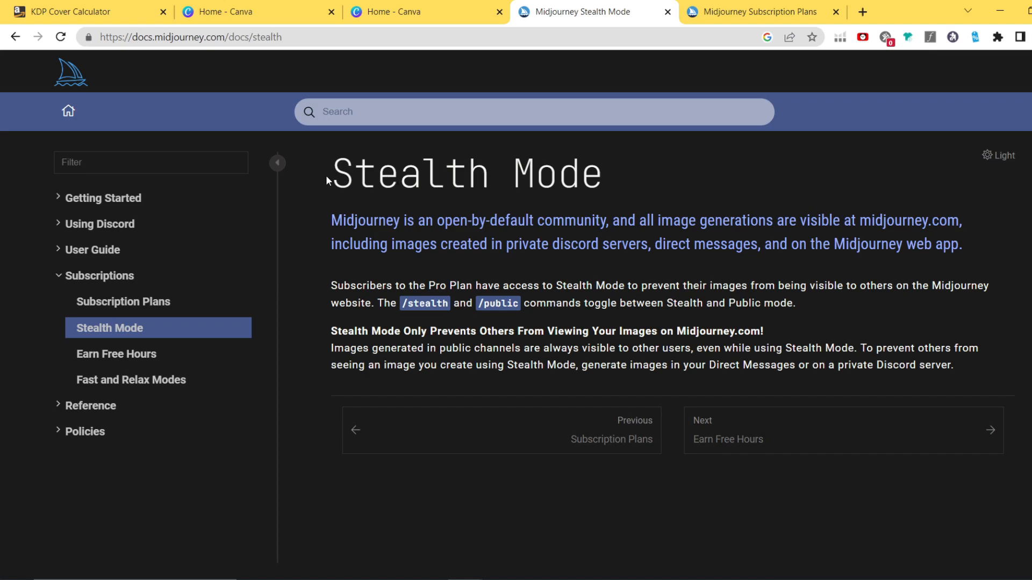
{"action": "left_click_drag", "start_coordinate": [327, 177], "coordinate": [599, 173]}
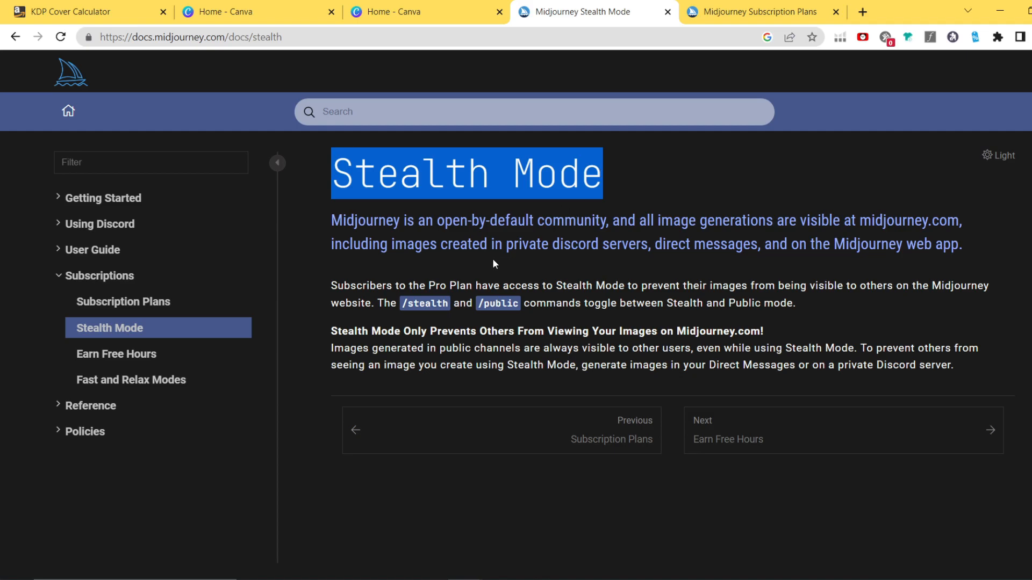
{"action": "left_click", "coordinate": [493, 234]}
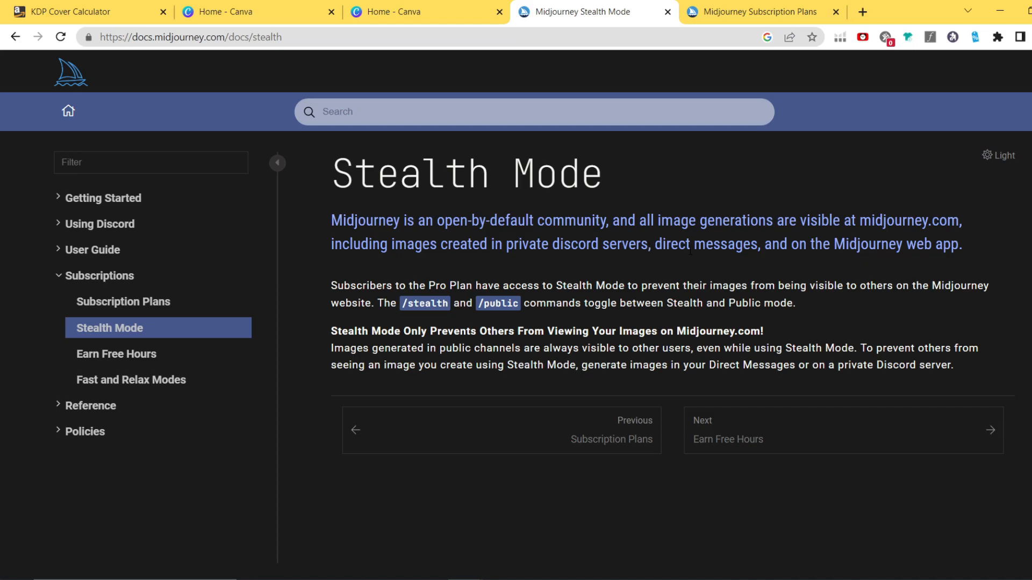
{"action": "left_click_drag", "start_coordinate": [651, 244], "coordinate": [970, 255]}
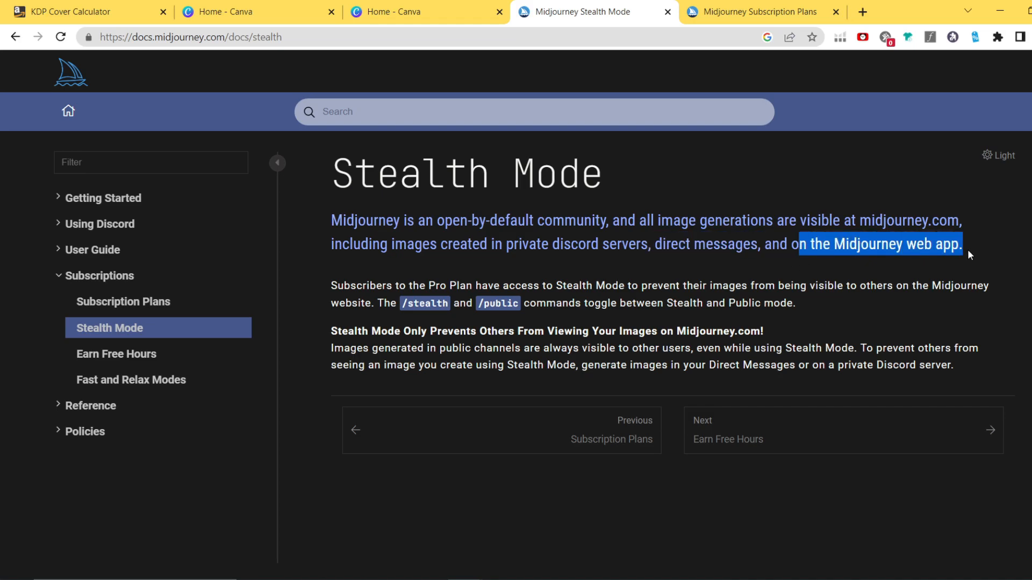
{"action": "left_click", "coordinate": [877, 247]}
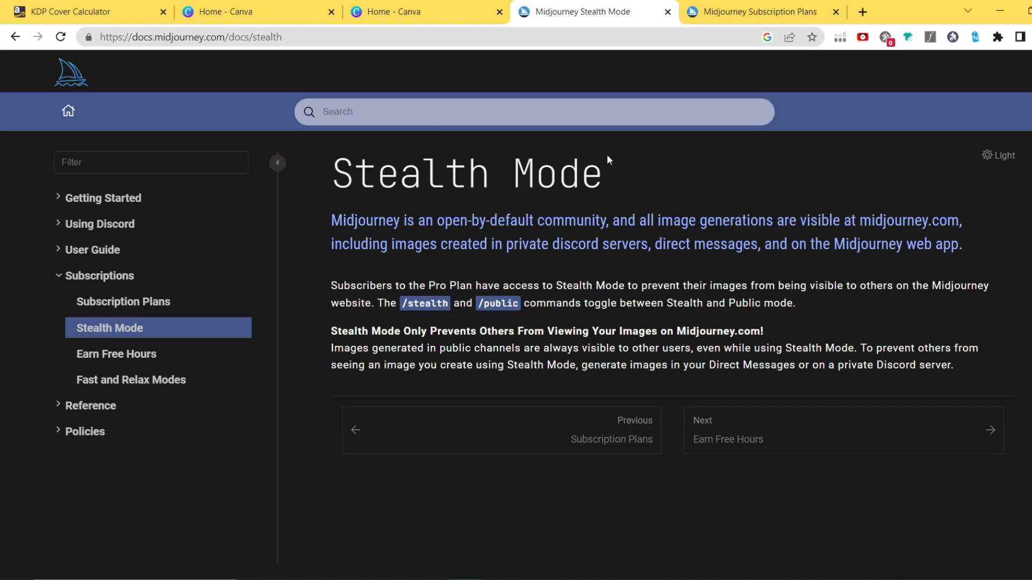
Step: Switch to the KDP Cover Calculator and choose Paperback as the binding type
{"action": "key", "text": "ctrl+1"}
{"action": "scroll", "coordinate": [316, 181], "scroll_direction": "down", "scroll_amount": 1}
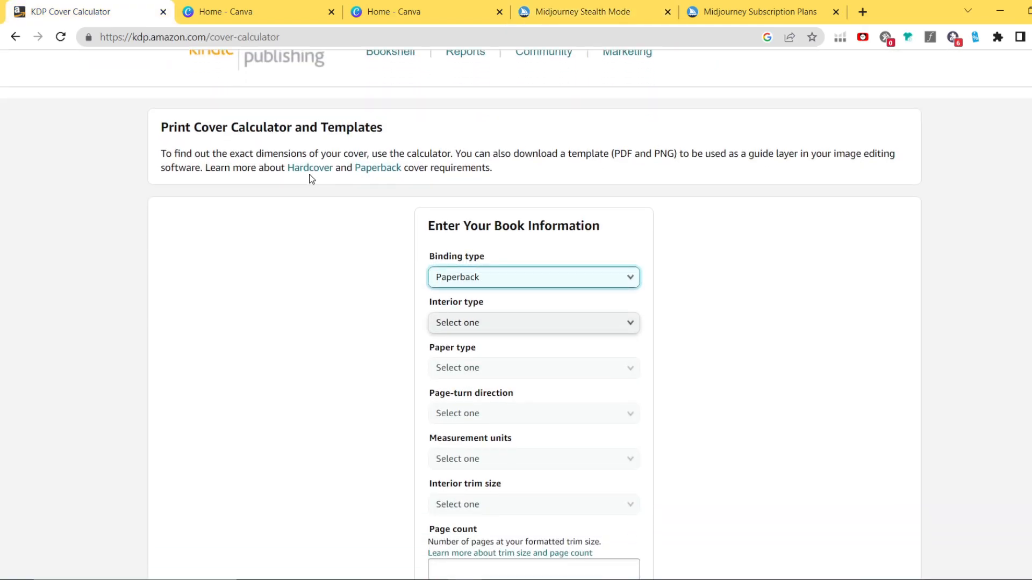
{"action": "scroll", "coordinate": [309, 178], "scroll_direction": "up", "scroll_amount": 1}
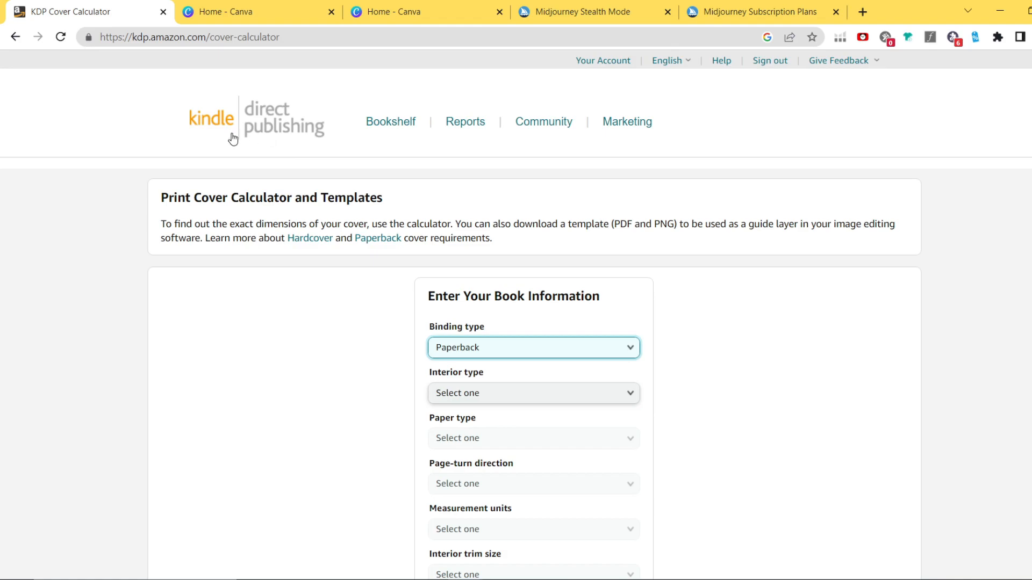
{"action": "scroll", "coordinate": [268, 177], "scroll_direction": "down", "scroll_amount": 2}
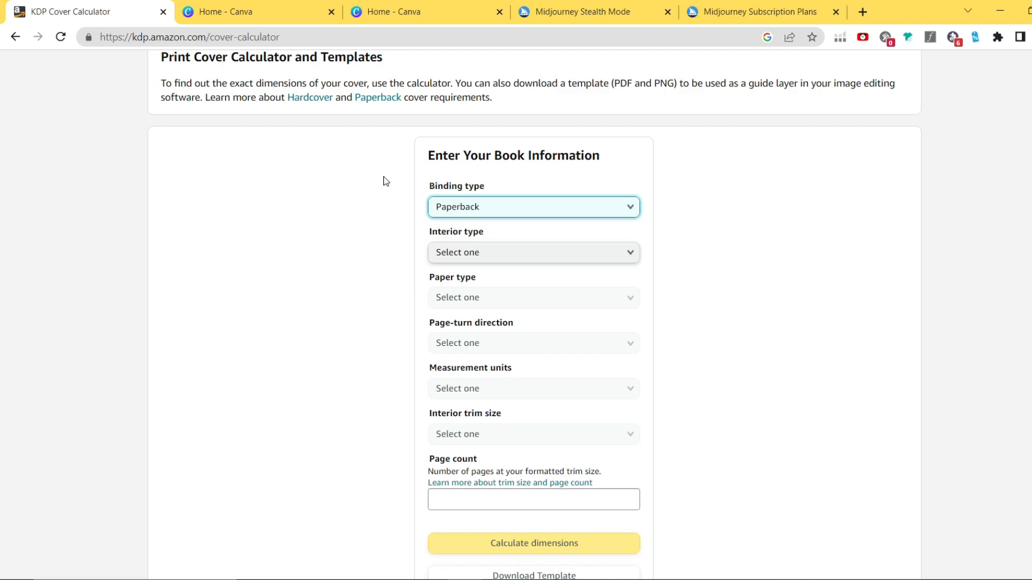
{"action": "left_click", "coordinate": [506, 214]}
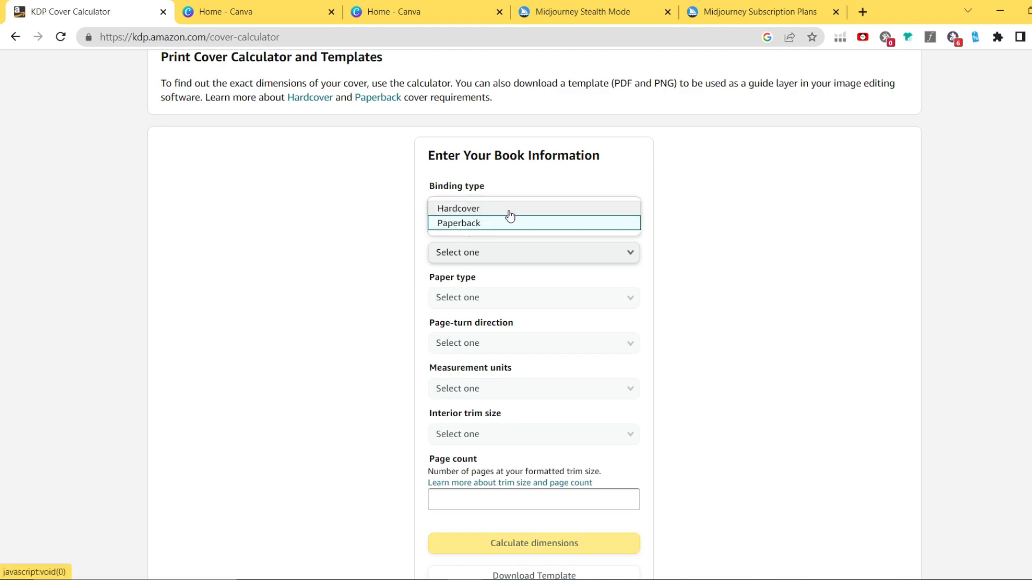
{"action": "left_click", "coordinate": [476, 226]}
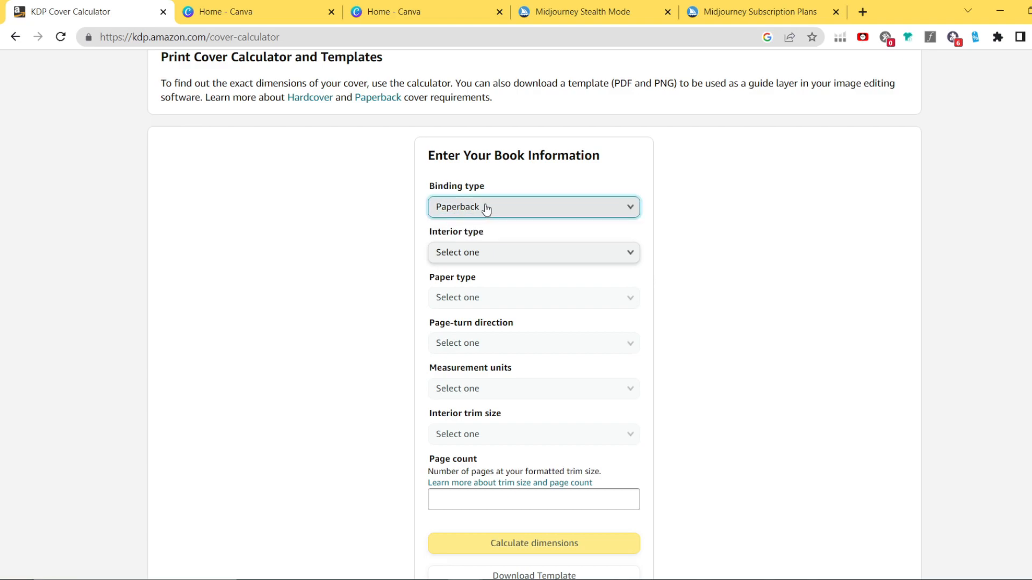
Step: Set the interior type to Black & white and the paper type to White paper
{"action": "scroll", "coordinate": [473, 241], "scroll_direction": "down", "scroll_amount": 1}
{"action": "left_click", "coordinate": [515, 183]}
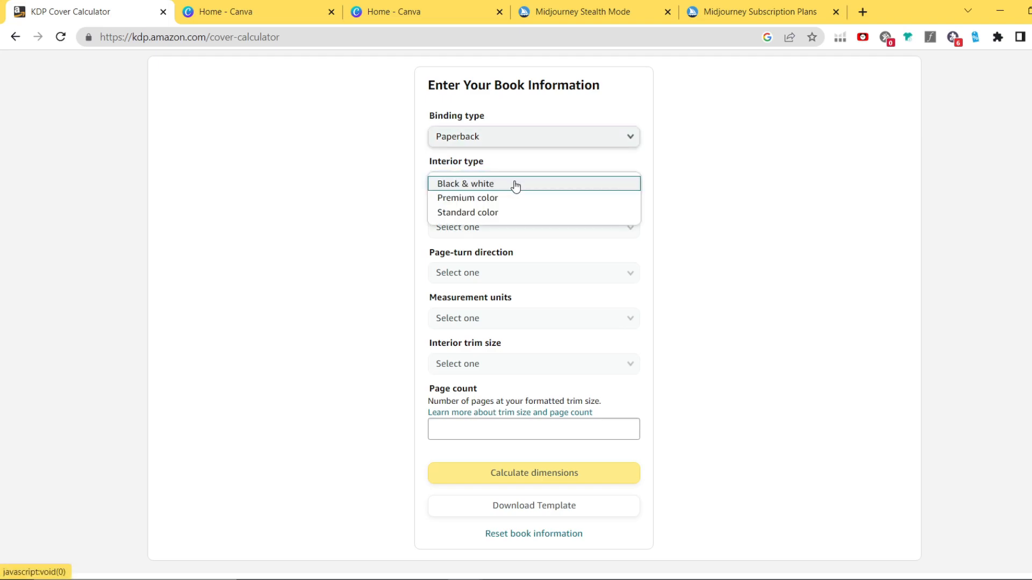
{"action": "left_click", "coordinate": [514, 184]}
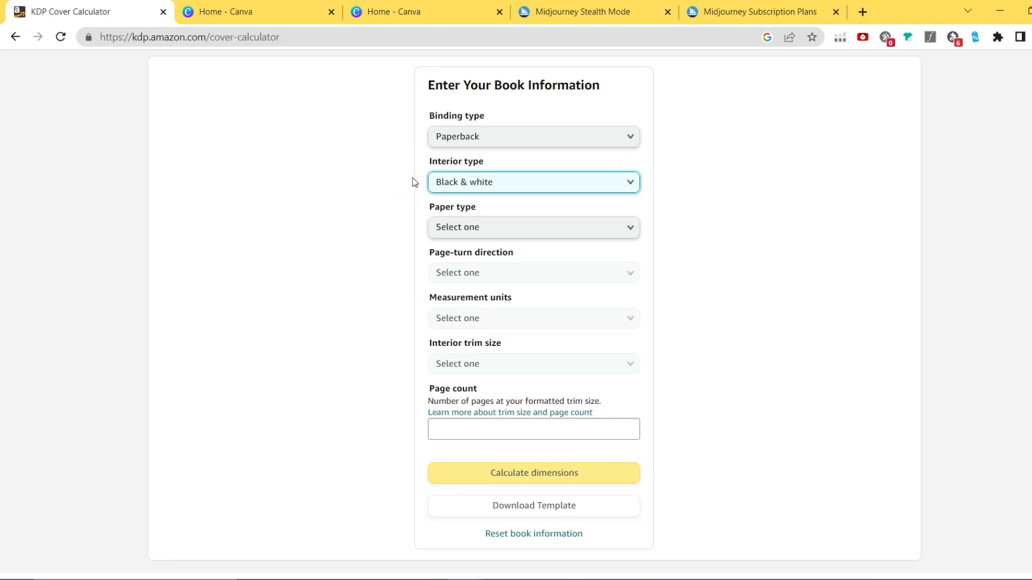
{"action": "left_click", "coordinate": [483, 227]}
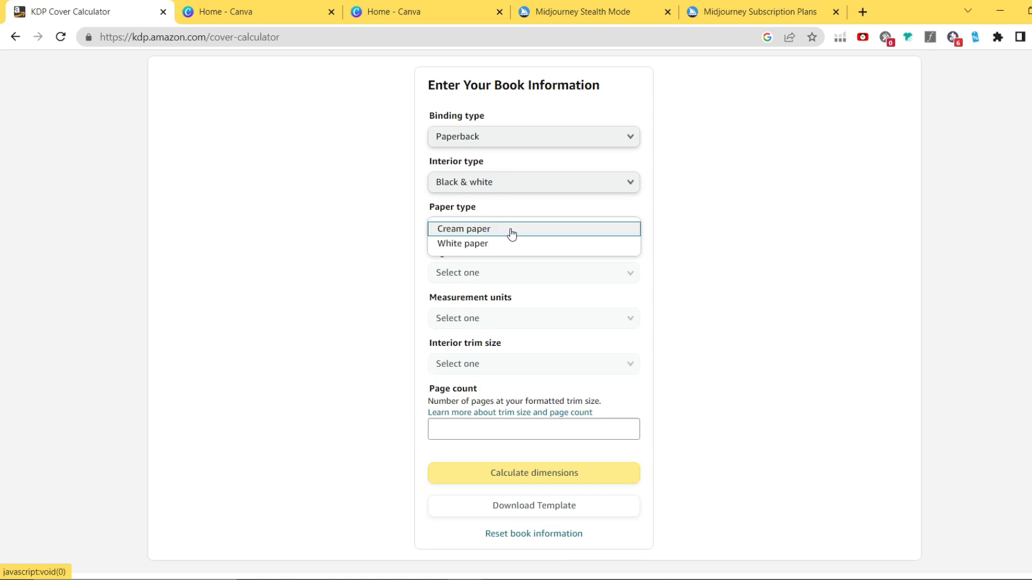
{"action": "left_click", "coordinate": [493, 244]}
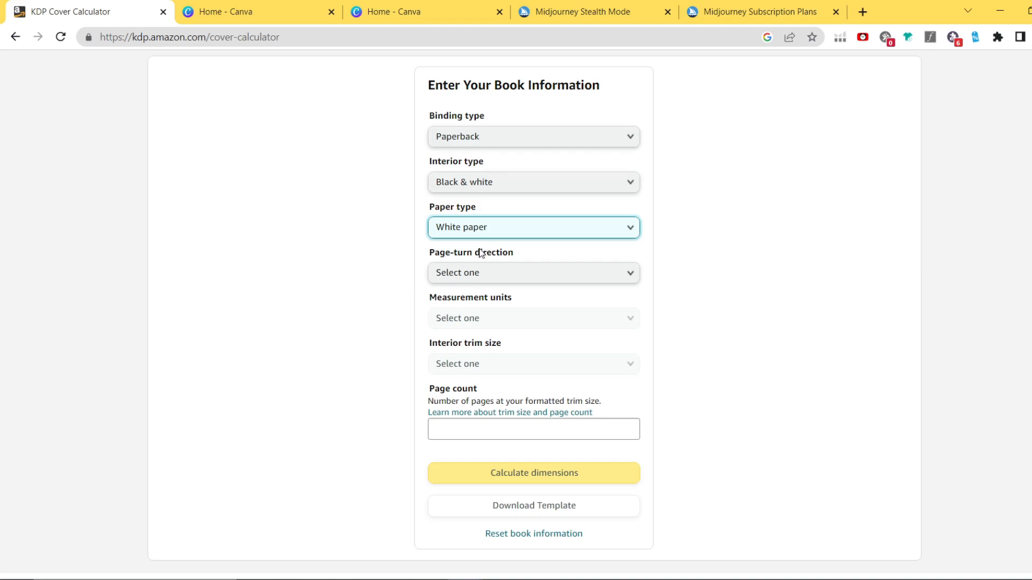
Step: Set the page-turn direction to Left to Right and the measurement units to Inches
{"action": "scroll", "coordinate": [497, 253], "scroll_direction": "down", "scroll_amount": 1}
{"action": "scroll", "coordinate": [491, 215], "scroll_direction": "up", "scroll_amount": 1}
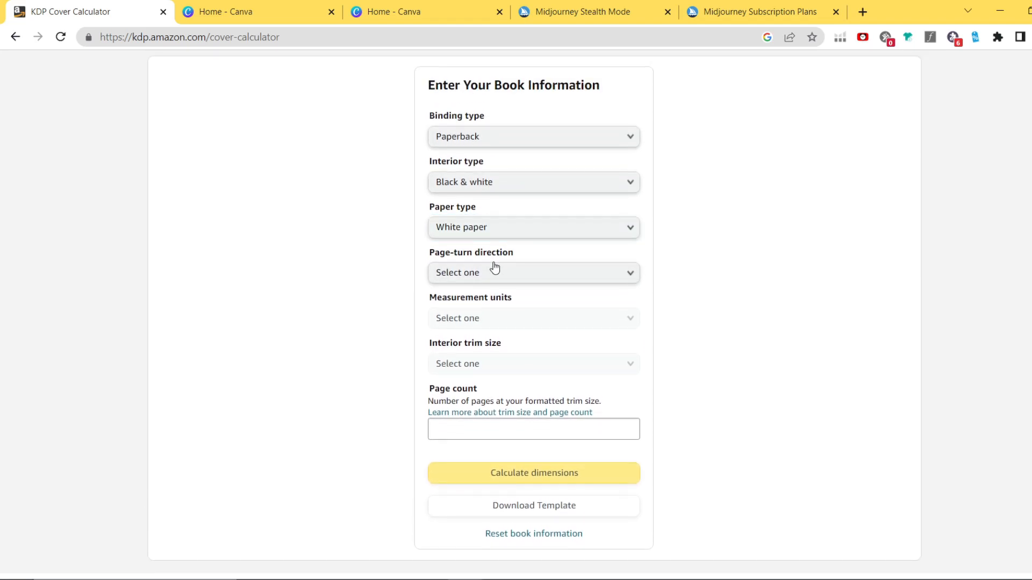
{"action": "left_click", "coordinate": [494, 269]}
{"action": "left_click", "coordinate": [500, 275]}
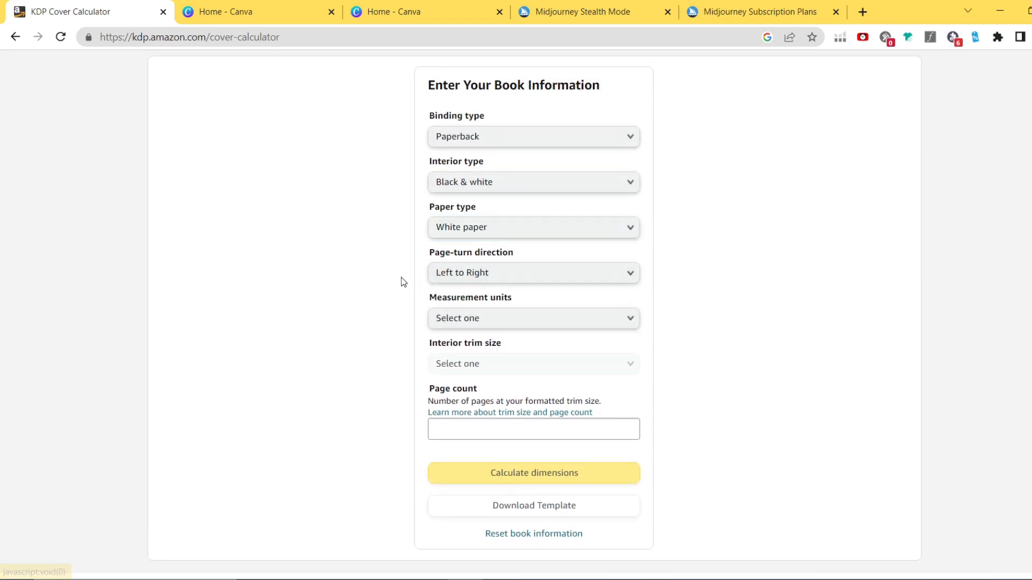
{"action": "scroll", "coordinate": [404, 282], "scroll_direction": "down", "scroll_amount": 1}
{"action": "scroll", "coordinate": [413, 285], "scroll_direction": "up", "scroll_amount": 1}
{"action": "left_click", "coordinate": [516, 318]}
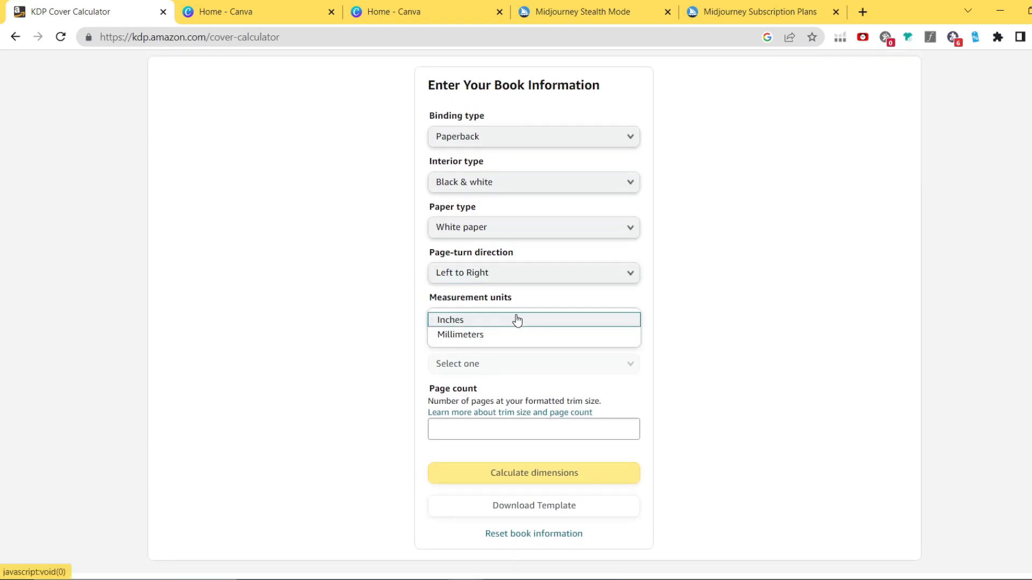
{"action": "left_click", "coordinate": [515, 320]}
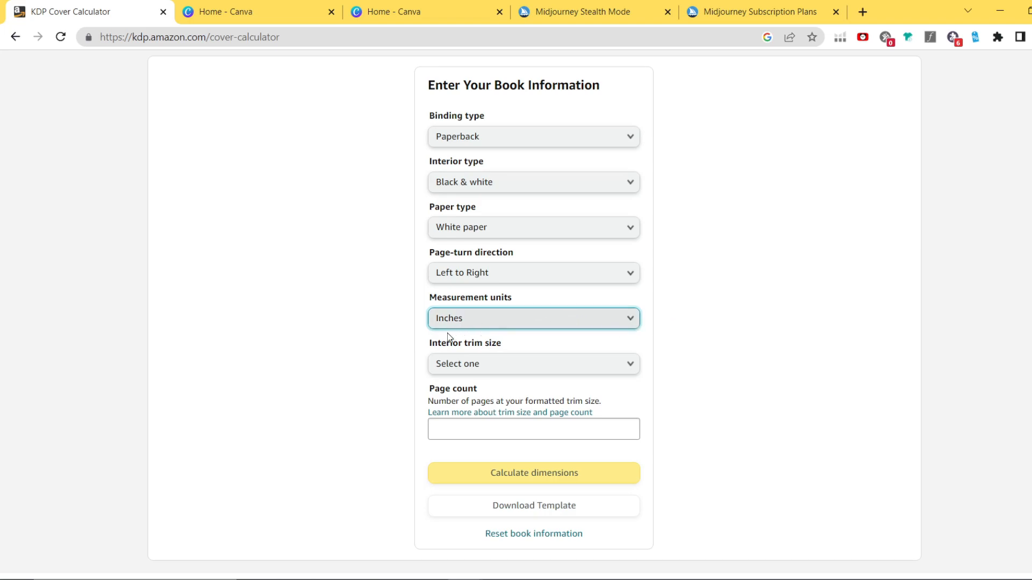
Step: Choose 8.5 x 11 in as the interior trim size
{"action": "left_click", "coordinate": [537, 364]}
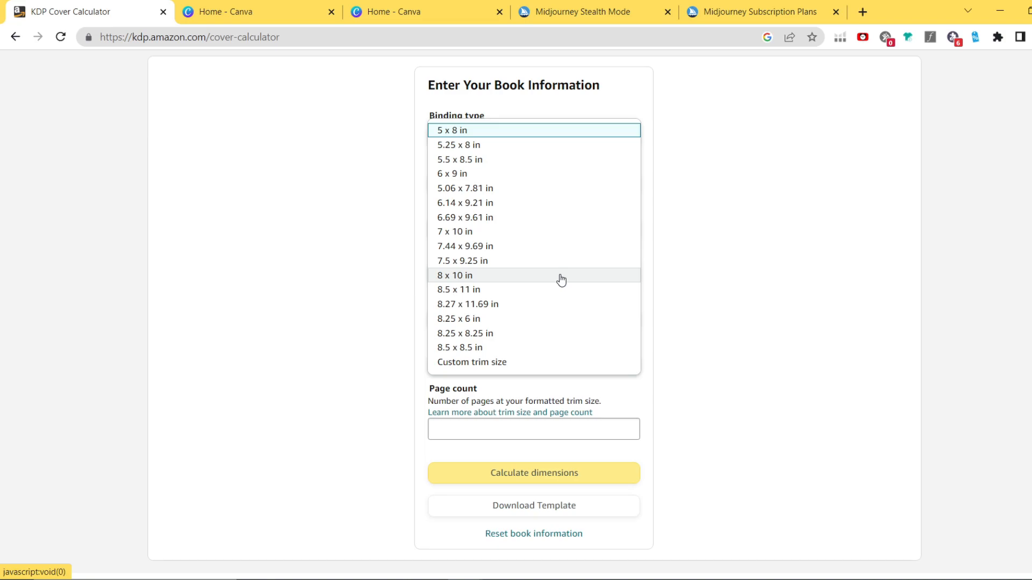
{"action": "left_click", "coordinate": [475, 291]}
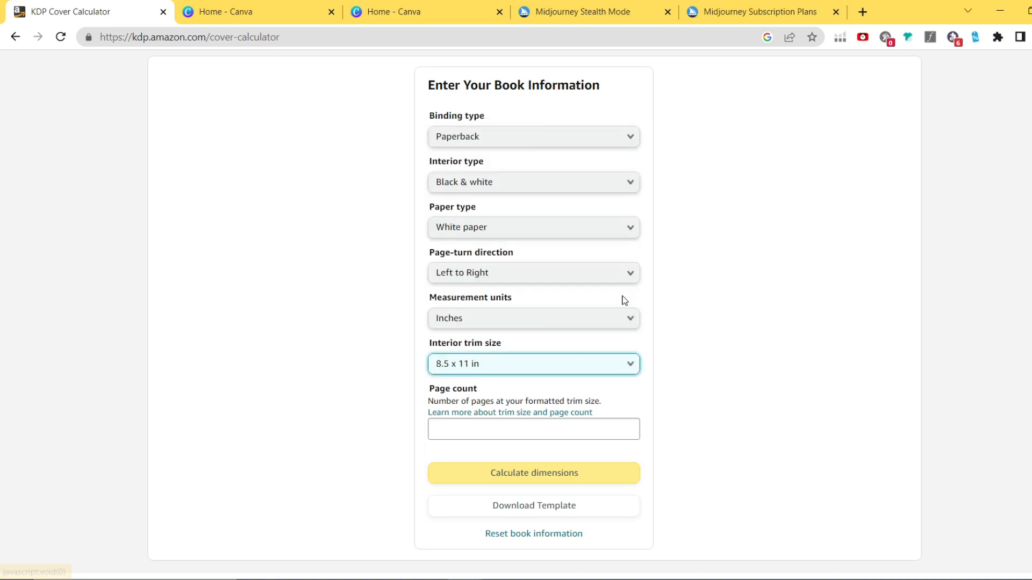
{"action": "left_click", "coordinate": [579, 363]}
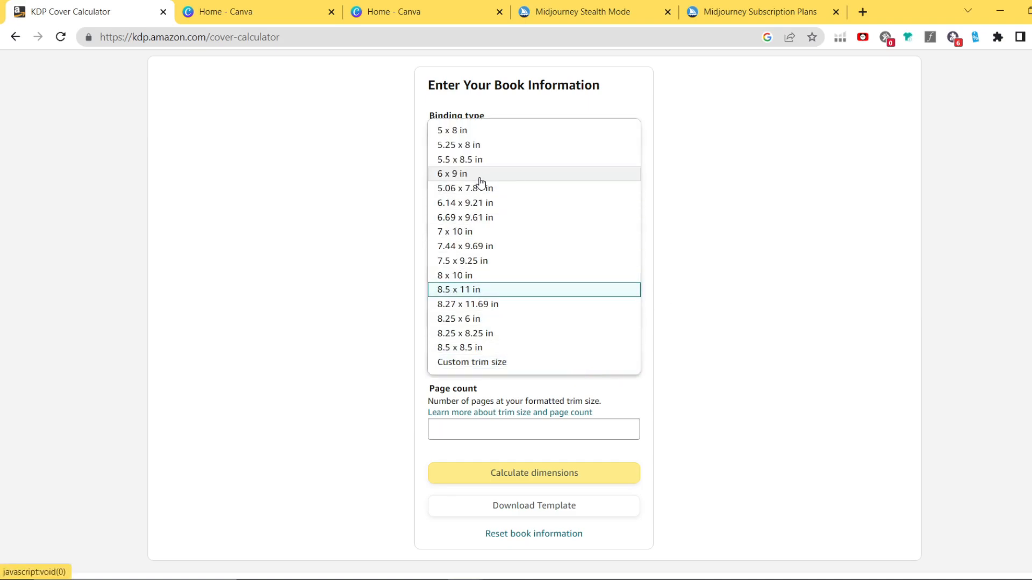
{"action": "left_click", "coordinate": [514, 299]}
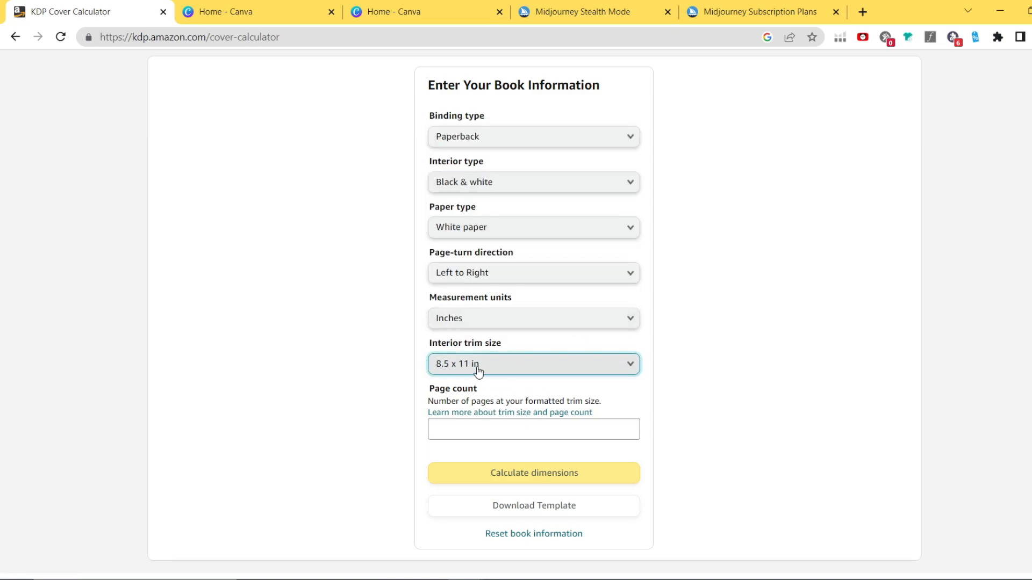
{"action": "scroll", "coordinate": [678, 365], "scroll_direction": "down", "scroll_amount": 2}
{"action": "scroll", "coordinate": [701, 361], "scroll_direction": "up", "scroll_amount": 2}
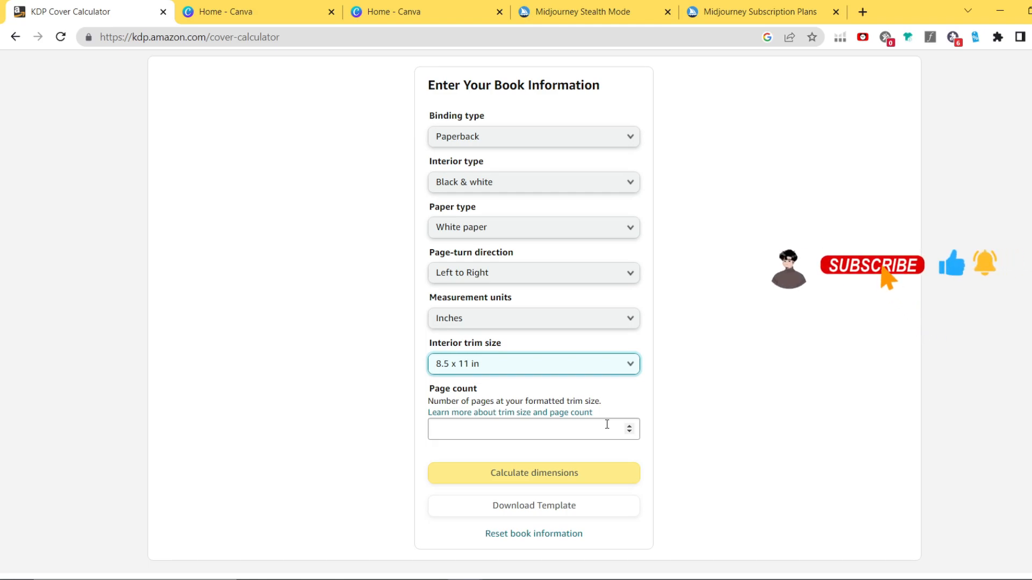
Step: Enter a page count of 60 and calculate the cover dimensions
{"action": "left_click", "coordinate": [579, 427]}
{"action": "type", "text": "60"}
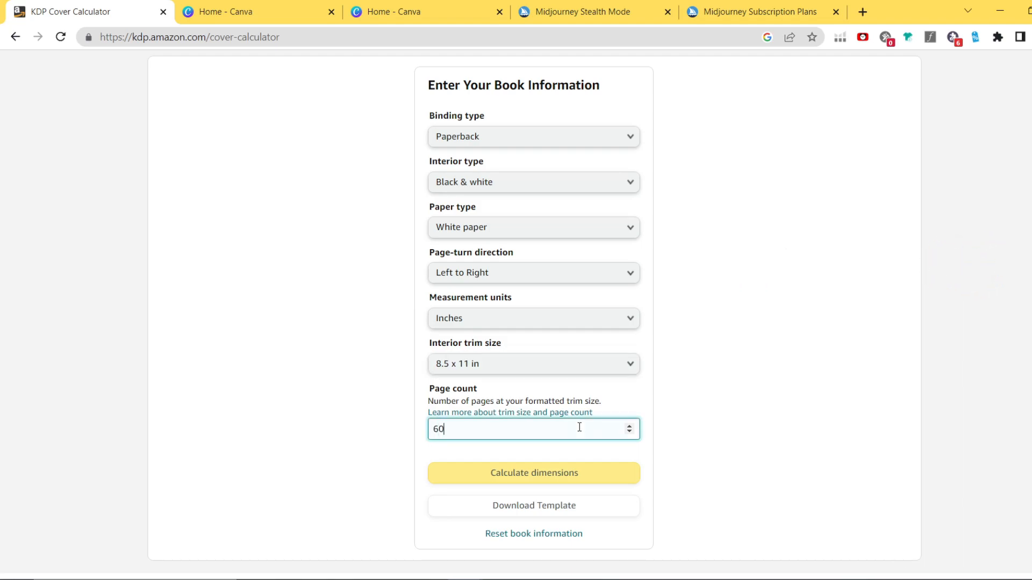
{"action": "left_click", "coordinate": [721, 389]}
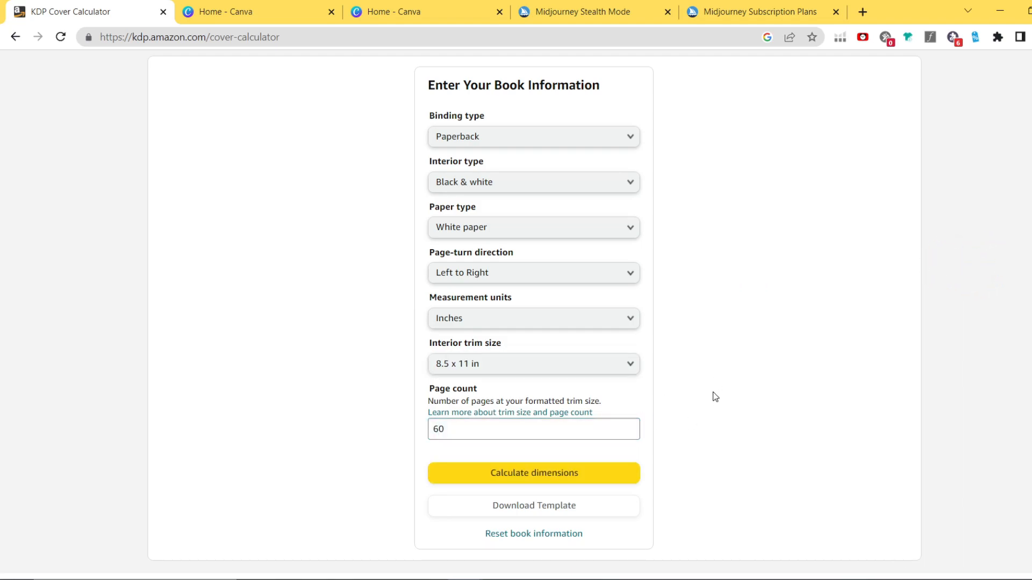
{"action": "left_click", "coordinate": [573, 476]}
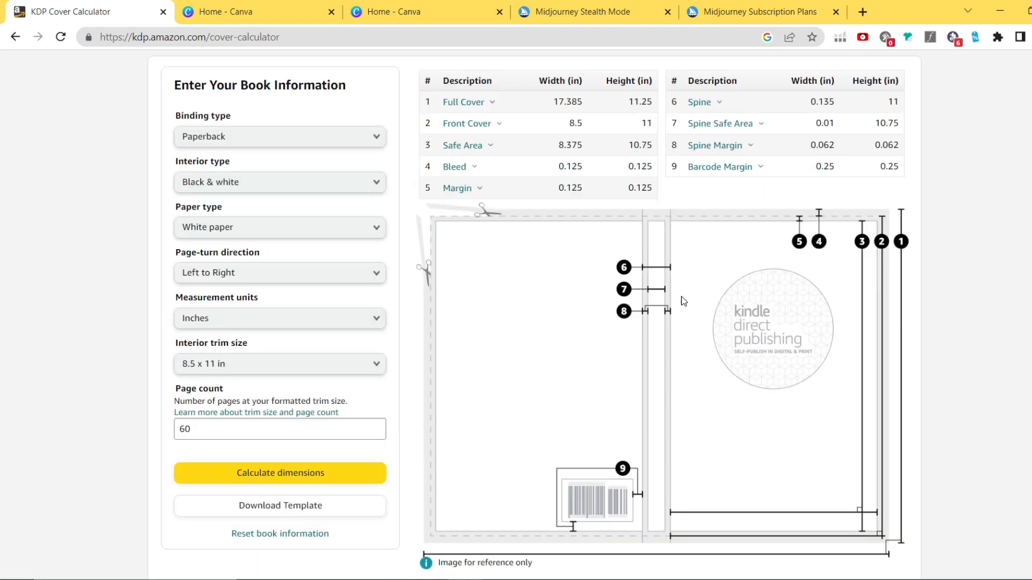
Step: Highlight the Full Cover width and height in the dimensions table, clearing each selection
{"action": "scroll", "coordinate": [683, 301], "scroll_direction": "up", "scroll_amount": 1}
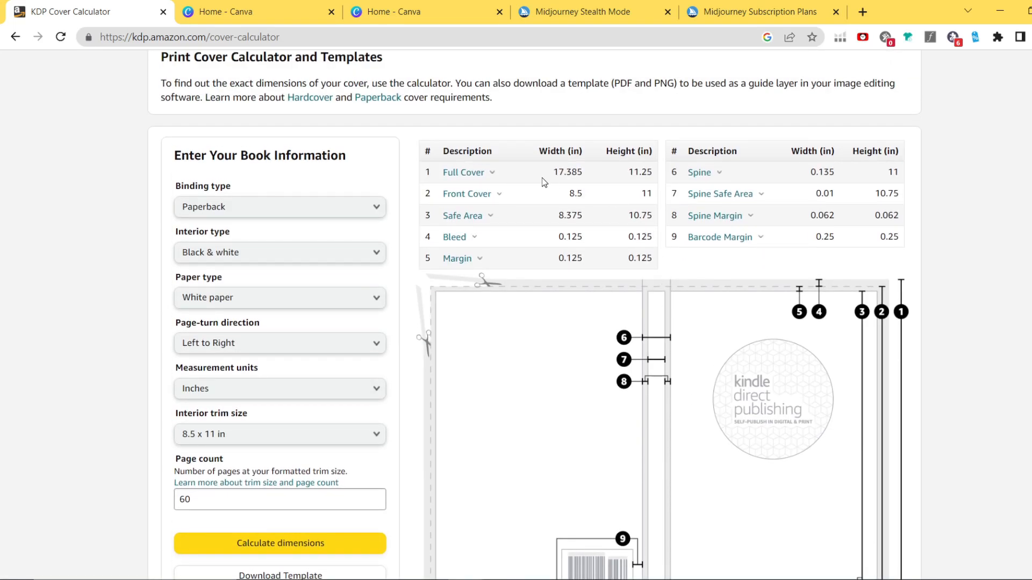
{"action": "left_click_drag", "start_coordinate": [553, 172], "coordinate": [581, 158]}
{"action": "left_click", "coordinate": [580, 171]}
{"action": "left_click_drag", "start_coordinate": [627, 172], "coordinate": [651, 172]}
{"action": "left_click", "coordinate": [633, 185]}
Step: Download the cover template for the calculated paperback dimensions
{"action": "scroll", "coordinate": [633, 199], "scroll_direction": "down", "scroll_amount": 1}
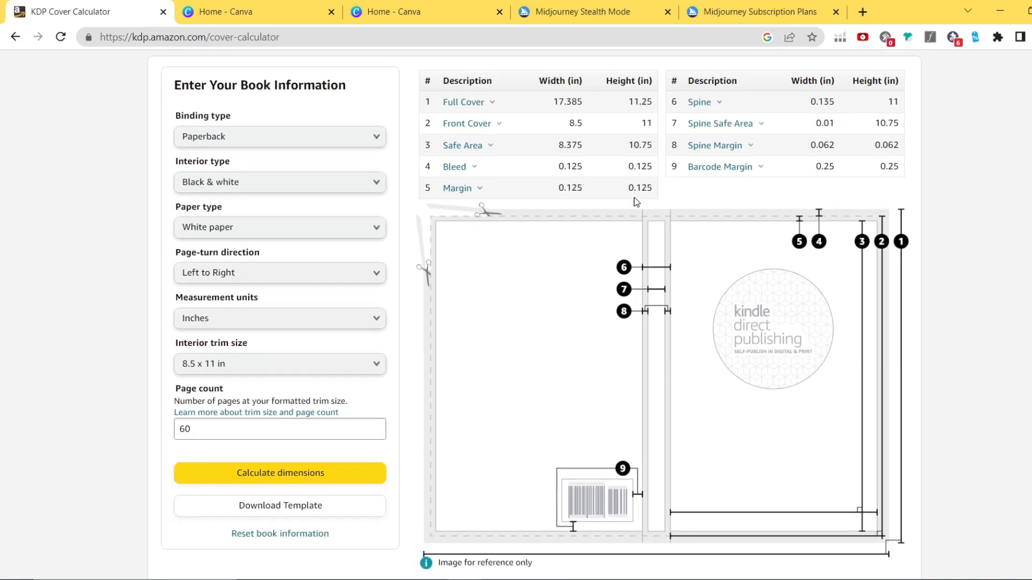
{"action": "left_click", "coordinate": [383, 479]}
{"action": "left_click", "coordinate": [335, 504]}
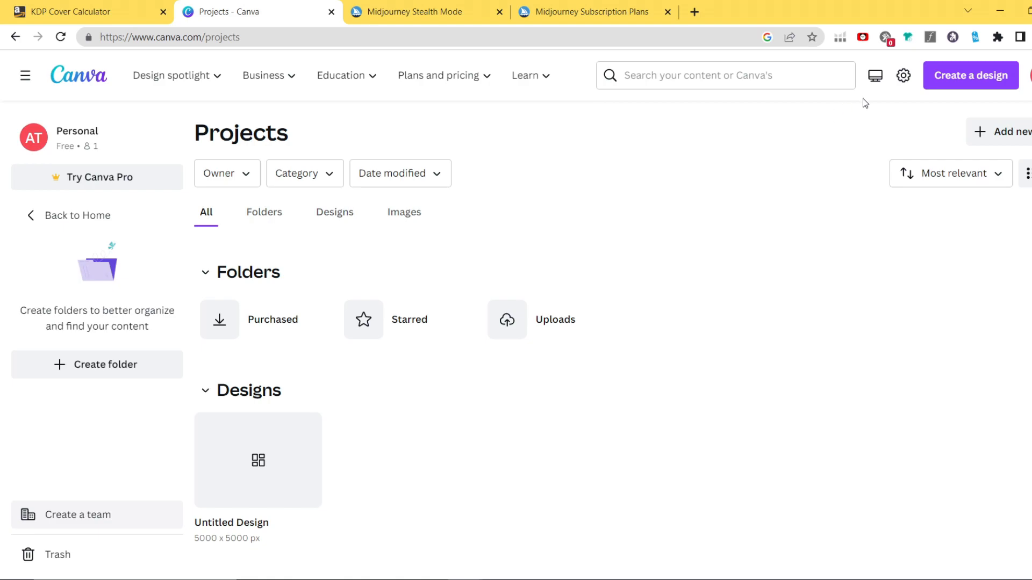
Step: Start a new custom-size design in Canva and set its measurement unit to inches
{"action": "left_click", "coordinate": [948, 83]}
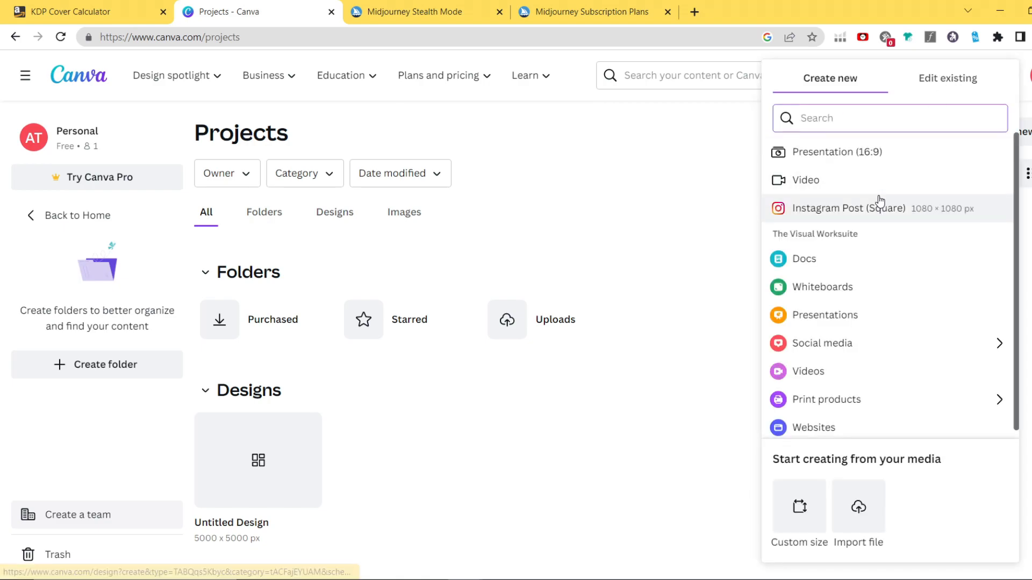
{"action": "left_click", "coordinate": [805, 506]}
{"action": "double_click", "coordinate": [818, 211]}
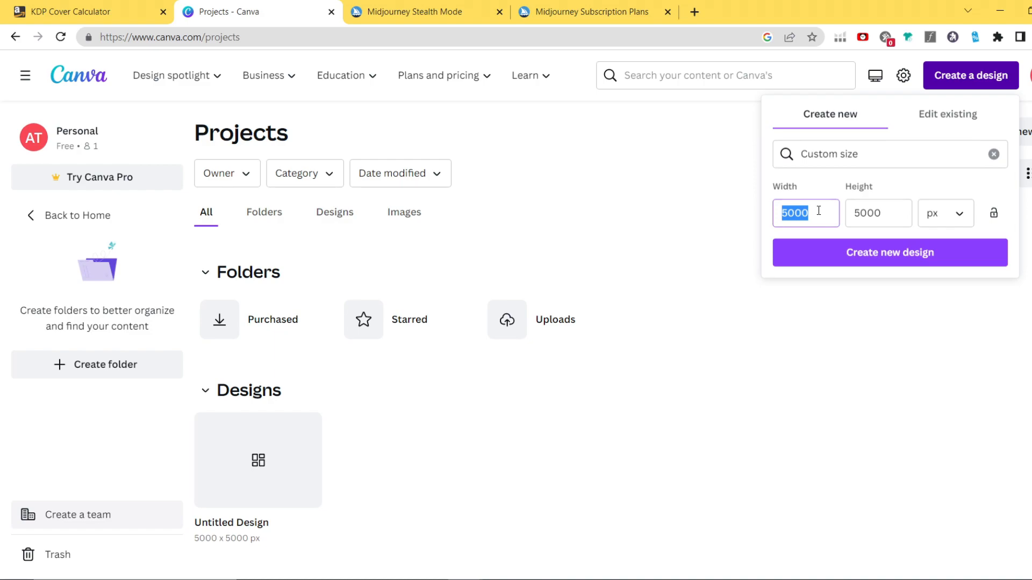
{"action": "left_click", "coordinate": [935, 218]}
{"action": "left_click", "coordinate": [934, 281]}
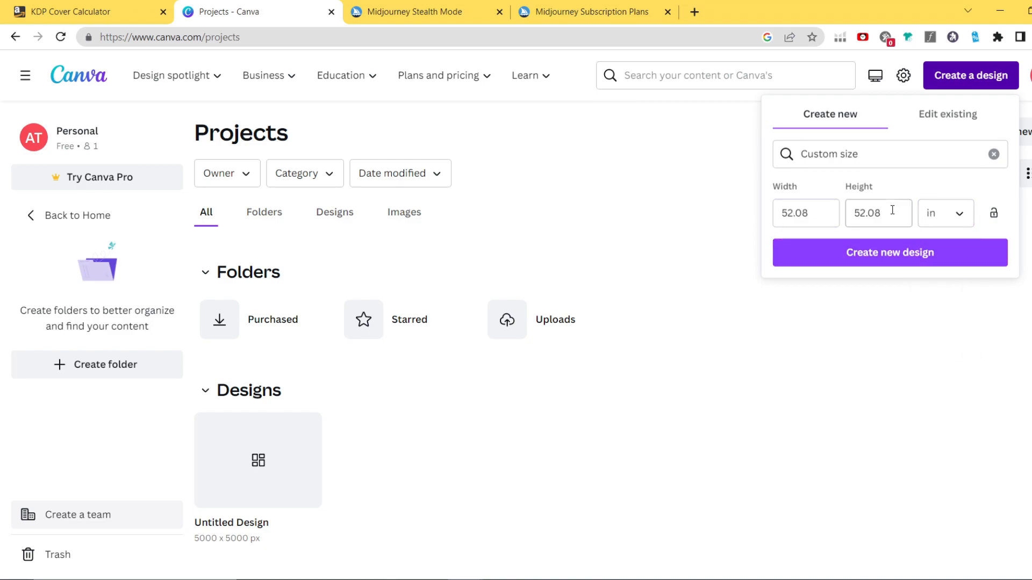
Step: Create the design at 8.5 in wide by 11 in high and dismiss the sharing panel
{"action": "left_click", "coordinate": [821, 213]}
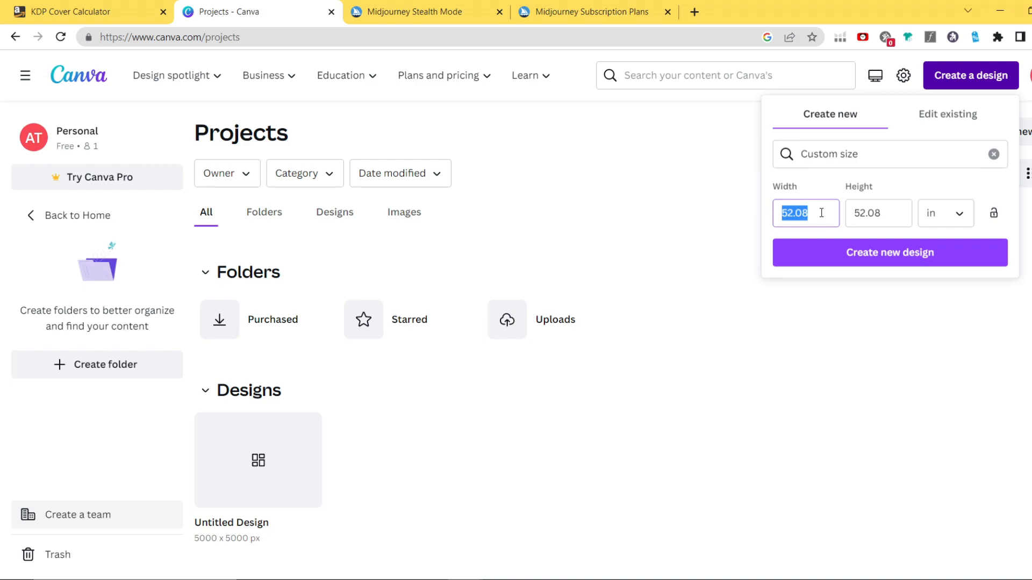
{"action": "type", "text": "8.5"}
{"action": "left_click", "coordinate": [846, 217]}
{"action": "type", "text": "11"}
{"action": "left_click", "coordinate": [874, 249]}
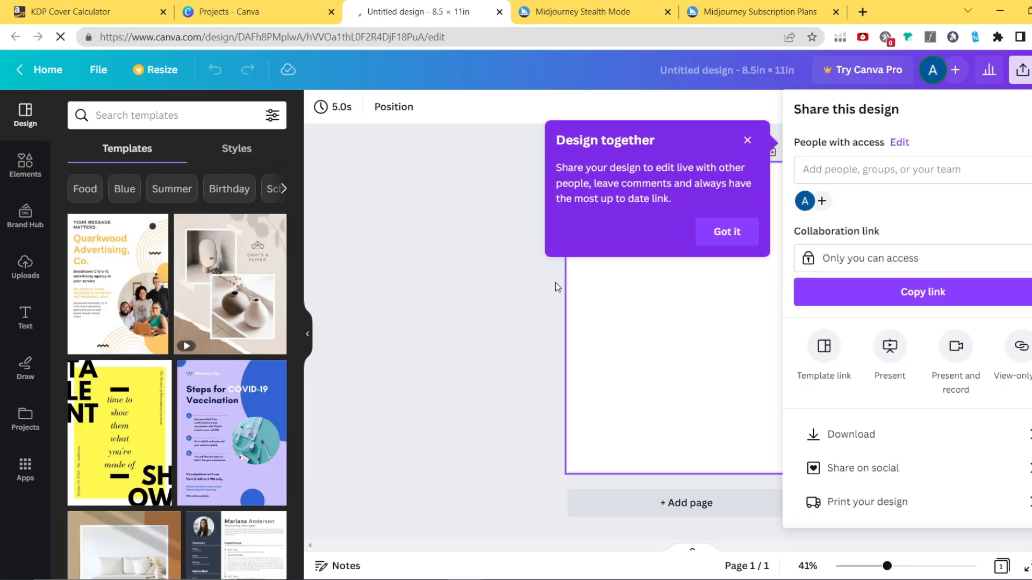
{"action": "left_click", "coordinate": [529, 301]}
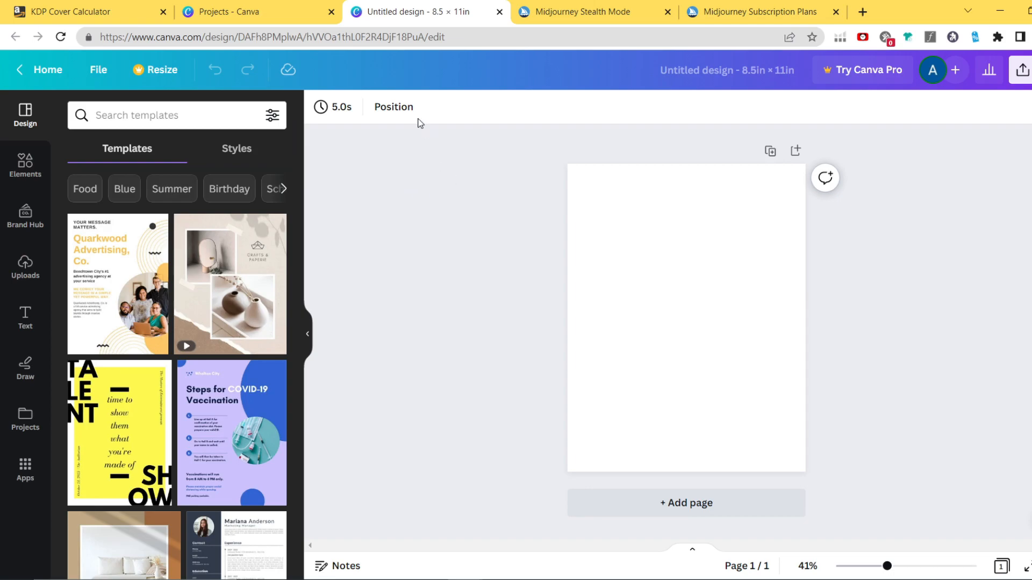
Step: Return to the Canva Projects page and zoom in on the downloaded paperback template image to read its overall dimensions
{"action": "left_click", "coordinate": [260, 10]}
{"action": "left_click", "coordinate": [815, 210]}
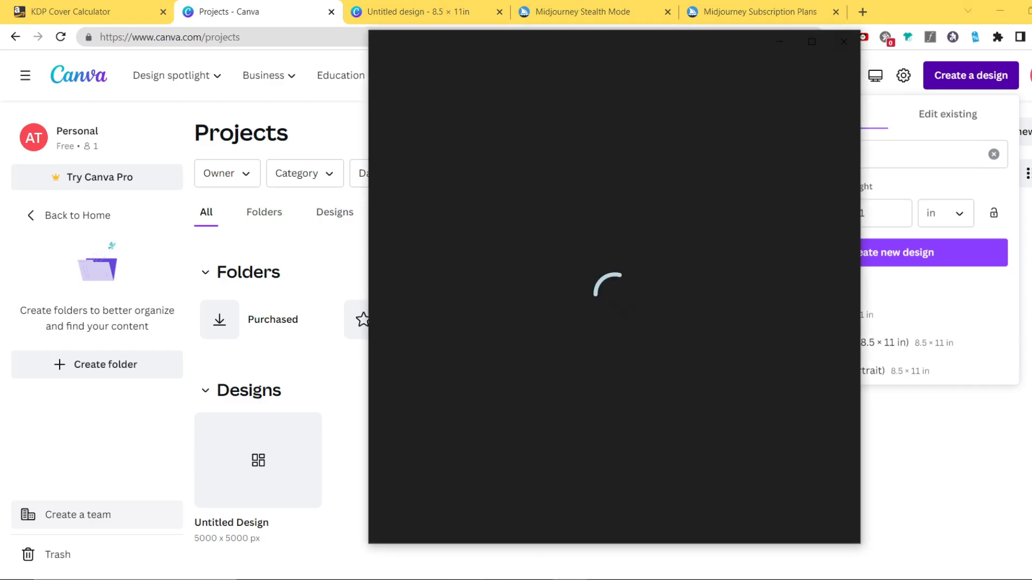
{"action": "left_click_drag", "start_coordinate": [520, 42], "coordinate": [333, 34]}
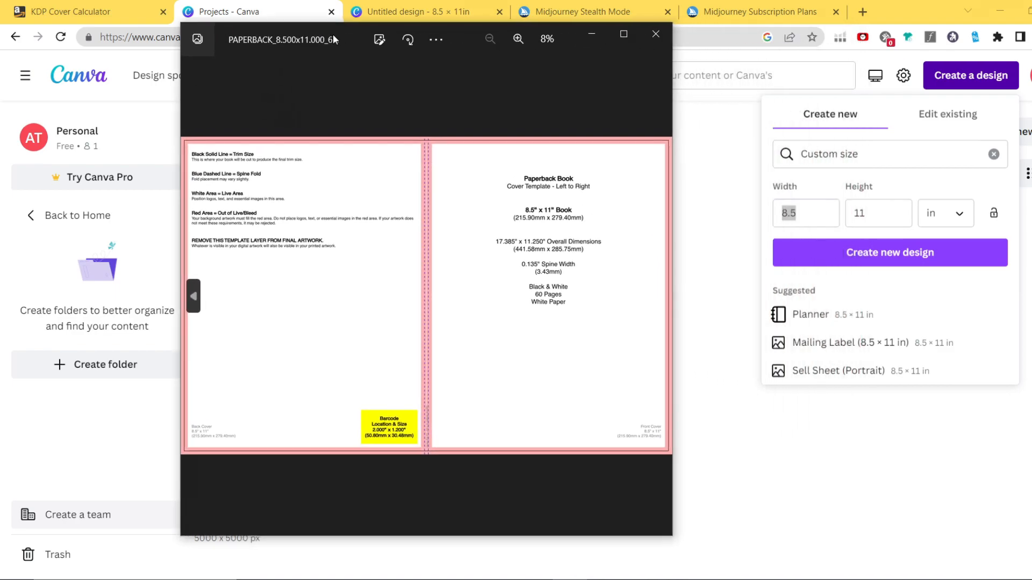
{"action": "scroll", "coordinate": [504, 214], "scroll_direction": "up", "scroll_amount": 4}
{"action": "left_click_drag", "start_coordinate": [505, 228], "coordinate": [453, 232]}
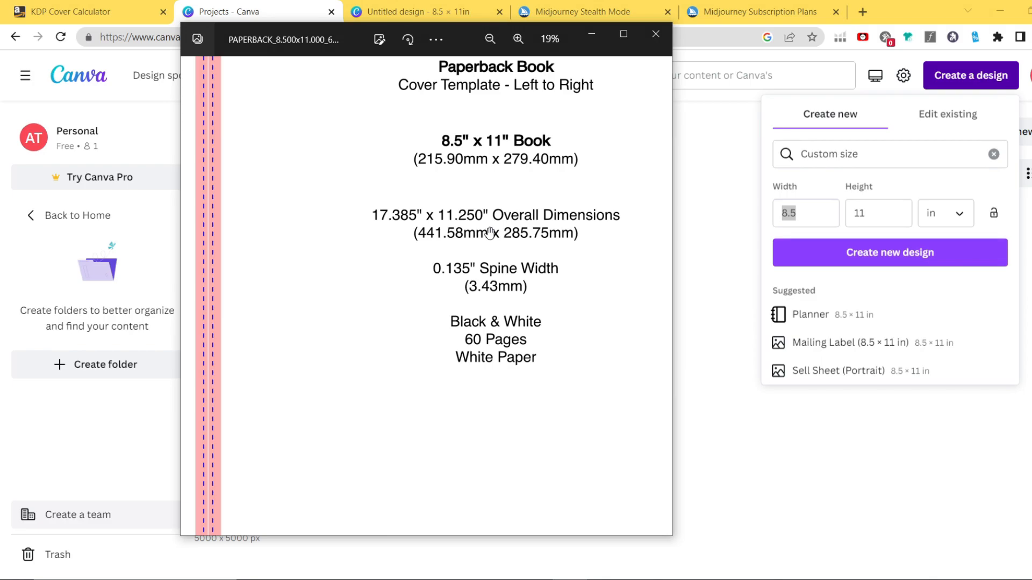
{"action": "left_click_drag", "start_coordinate": [490, 232], "coordinate": [474, 232]}
{"action": "left_click_drag", "start_coordinate": [467, 36], "coordinate": [422, 25]}
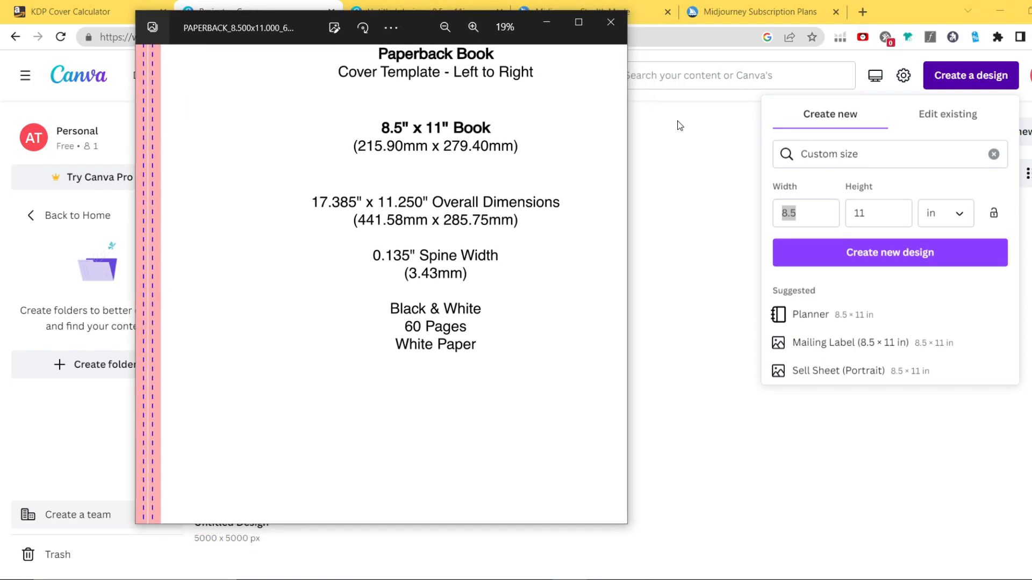
Step: Create a second custom design at 17.385 in wide by 11.25 in high and dismiss the sticker tip
{"action": "left_click", "coordinate": [810, 212]}
{"action": "type", "text": "17"}
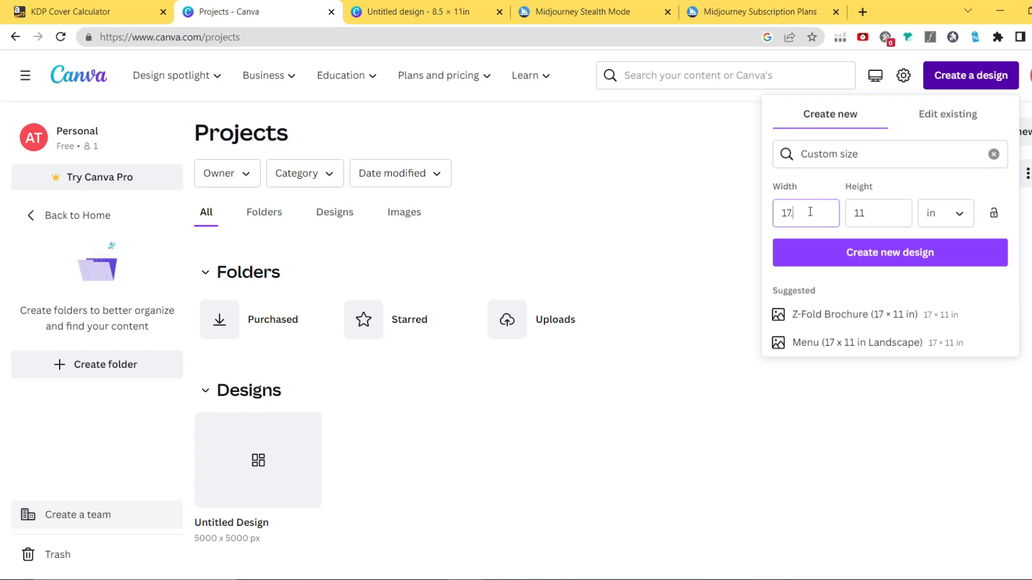
{"action": "type", "text": ".385"}
{"action": "left_click", "coordinate": [895, 210]}
{"action": "type", "text": ".25"}
{"action": "left_click", "coordinate": [878, 252]}
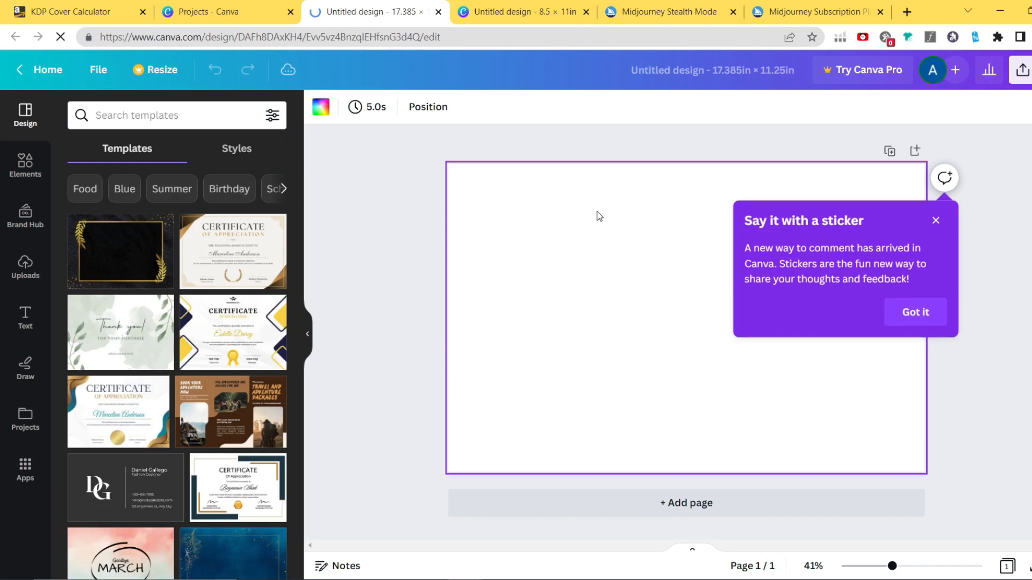
{"action": "left_click", "coordinate": [915, 312]}
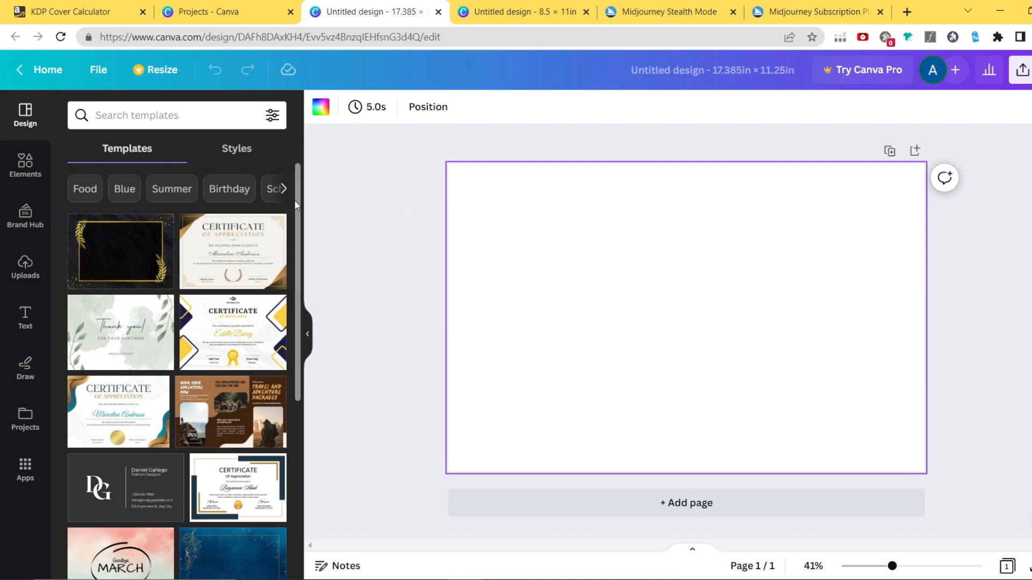
Step: Add the uploaded paperback cover template to the blank page, align it to the page corner and enlarge it to fill the page
{"action": "left_click", "coordinate": [25, 266]}
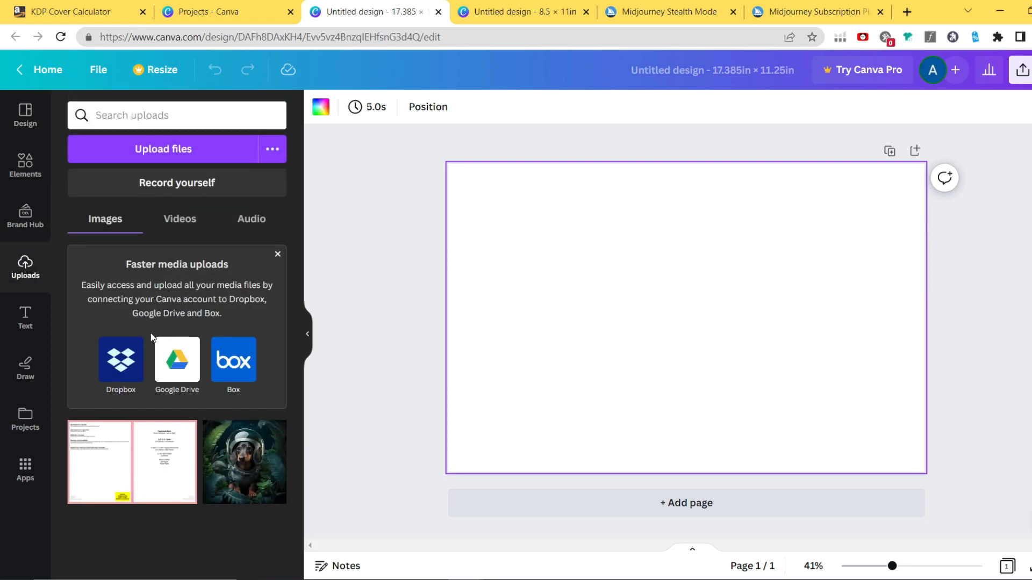
{"action": "left_click", "coordinate": [139, 453]}
{"action": "left_click_drag", "start_coordinate": [644, 295], "coordinate": [591, 273]}
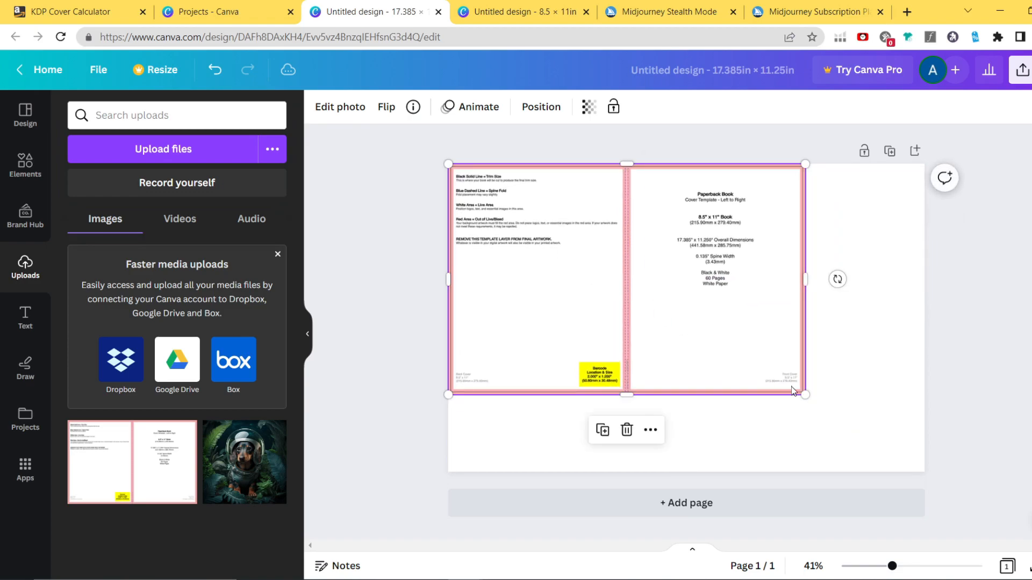
{"action": "left_click_drag", "start_coordinate": [805, 394], "coordinate": [918, 434]}
{"action": "left_click_drag", "start_coordinate": [935, 440], "coordinate": [933, 437]}
{"action": "left_click", "coordinate": [956, 388]}
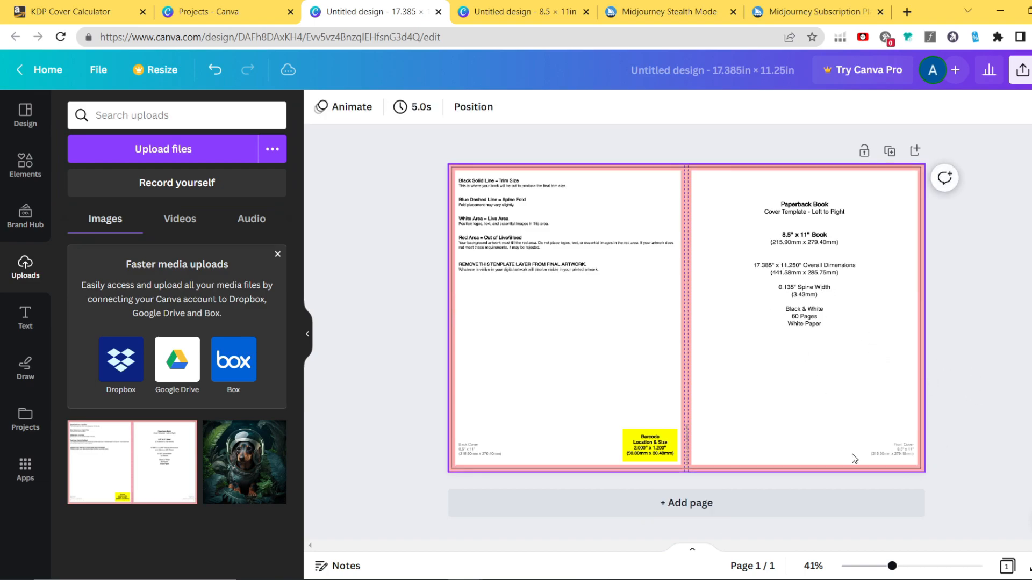
Step: Examine the spine area of the paperback cover template up close, and switch to the 8.5 × 11 in design
{"action": "left_click_drag", "start_coordinate": [893, 568], "coordinate": [898, 568]}
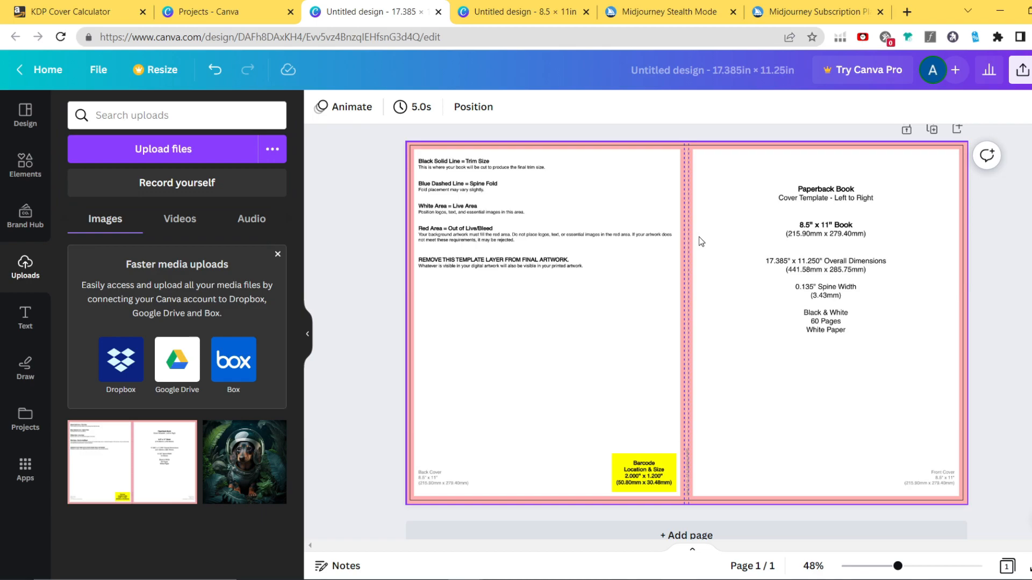
{"action": "left_click_drag", "start_coordinate": [898, 566], "coordinate": [923, 567]}
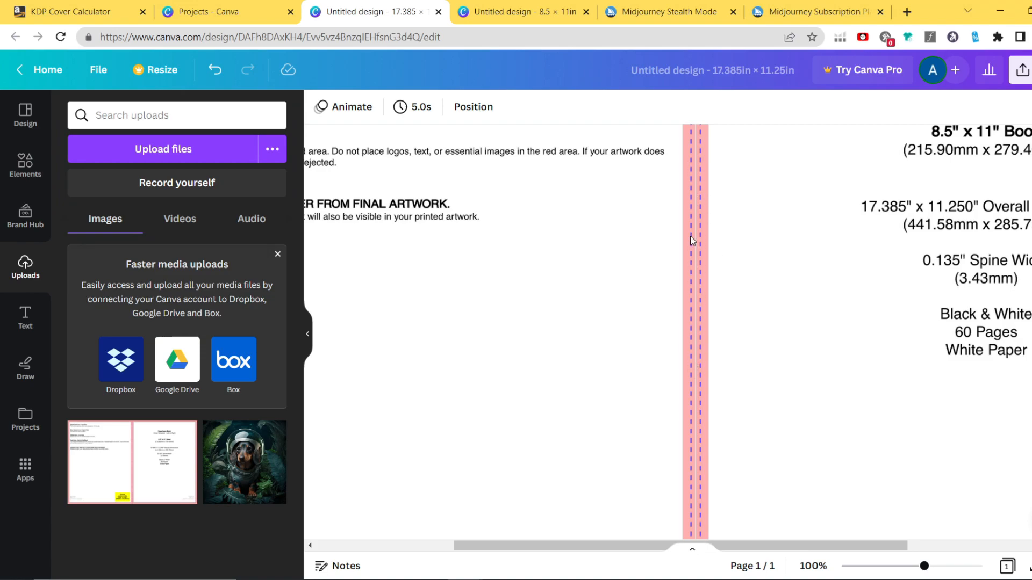
{"action": "scroll", "coordinate": [708, 314], "scroll_direction": "up", "scroll_amount": 3}
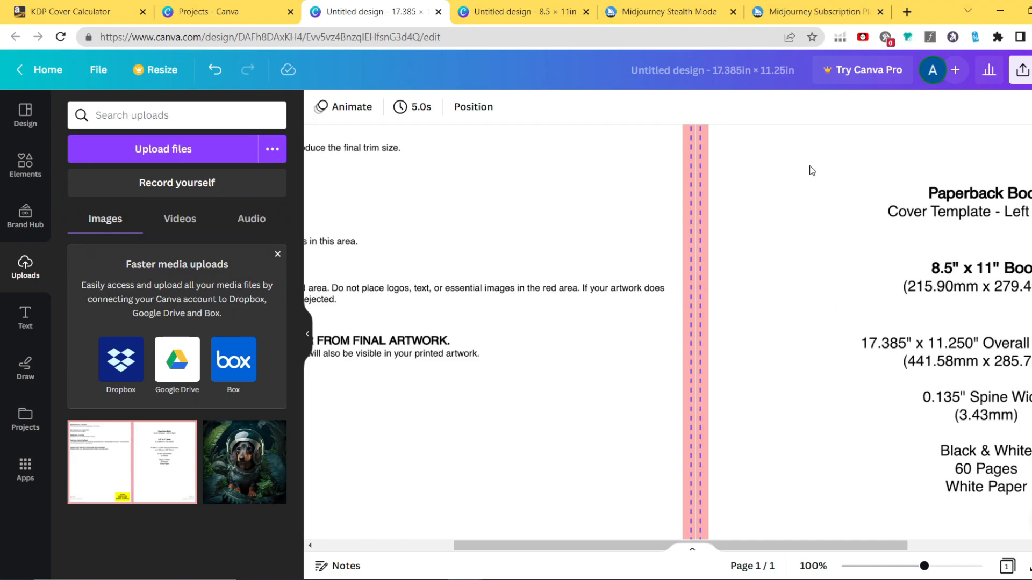
{"action": "left_click_drag", "start_coordinate": [924, 566], "coordinate": [891, 566]}
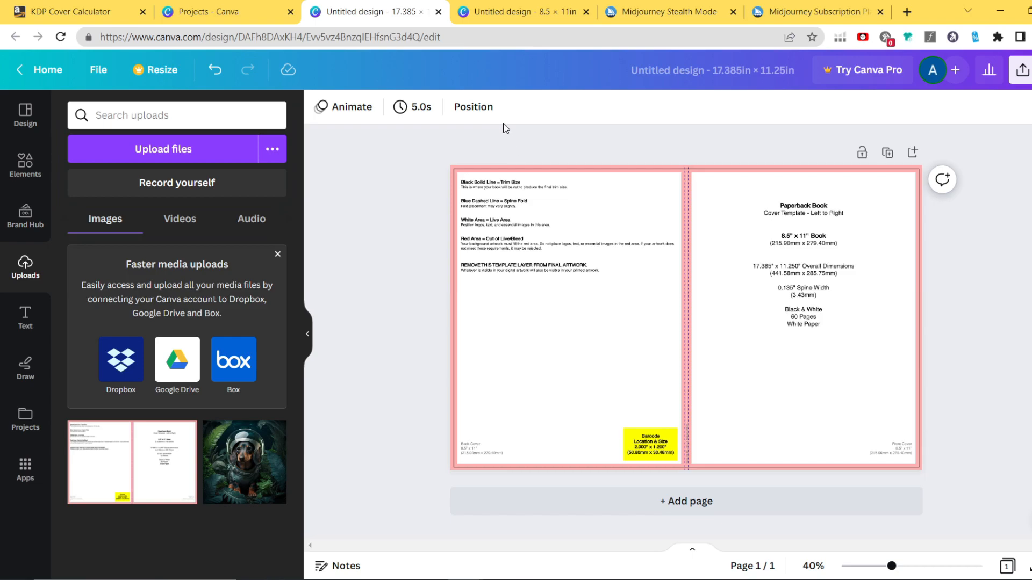
{"action": "left_click", "coordinate": [497, 9]}
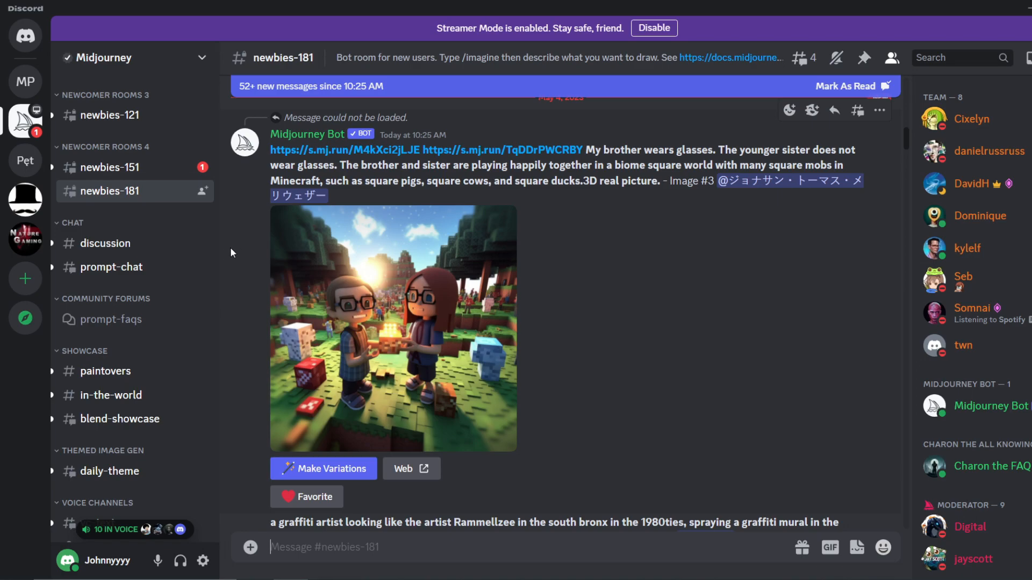
{"action": "scroll", "coordinate": [171, 286], "scroll_direction": "down", "scroll_amount": 3}
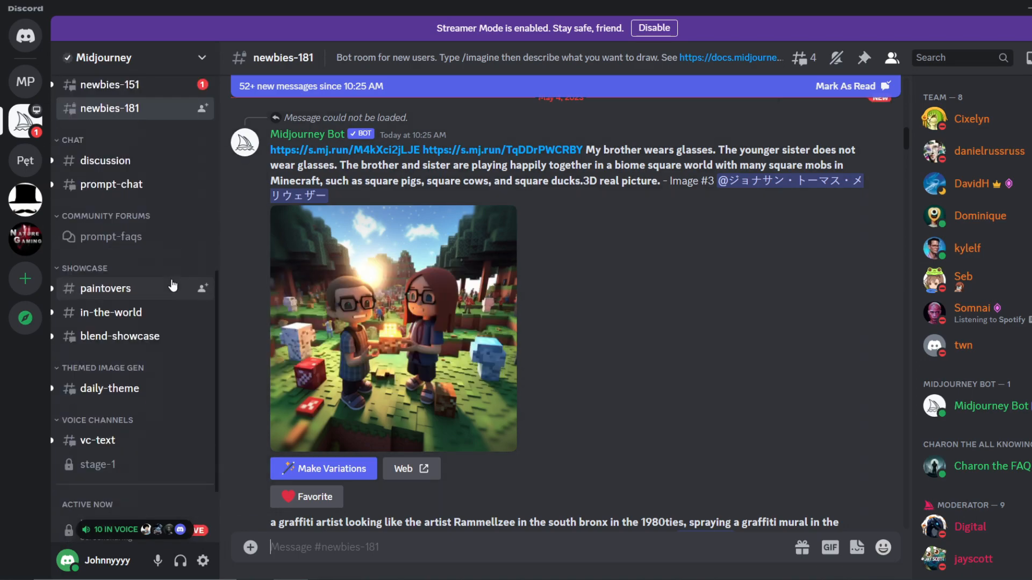
{"action": "scroll", "coordinate": [171, 290], "scroll_direction": "up", "scroll_amount": 3}
{"action": "scroll", "coordinate": [171, 291], "scroll_direction": "up", "scroll_amount": 2}
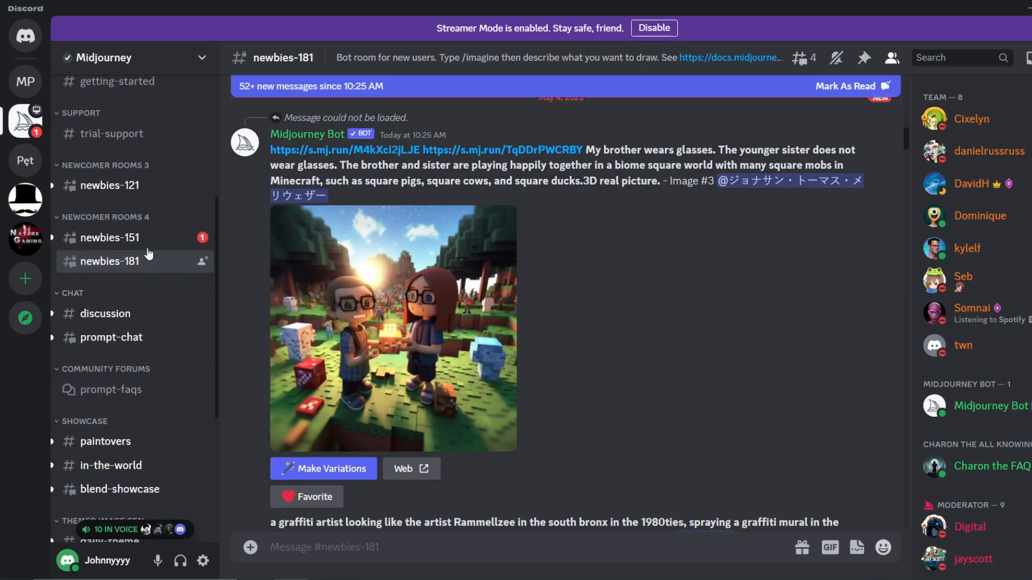
{"action": "scroll", "coordinate": [147, 312], "scroll_direction": "up", "scroll_amount": 2}
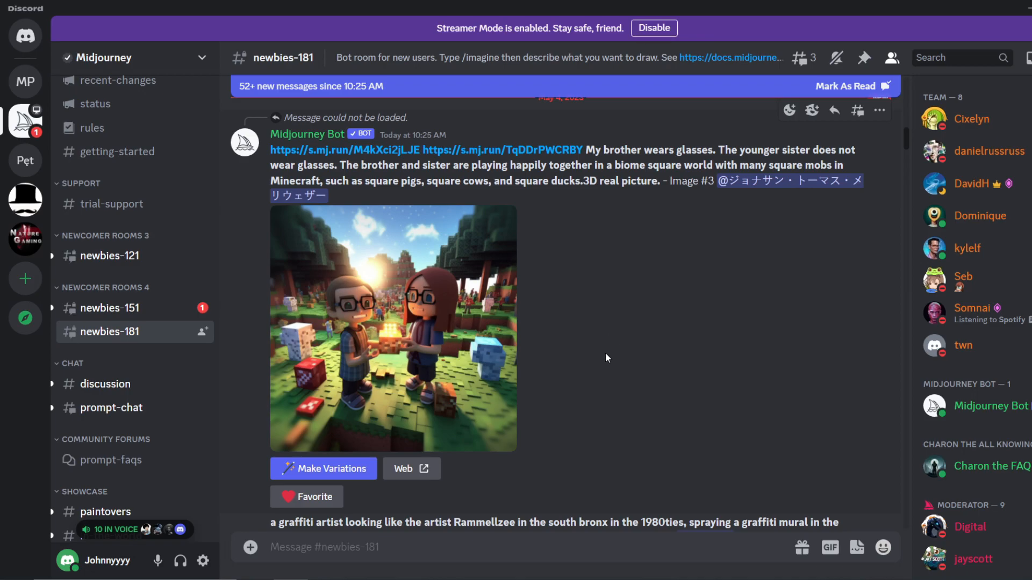
{"action": "scroll", "coordinate": [613, 349], "scroll_direction": "down", "scroll_amount": 10}
{"action": "scroll", "coordinate": [606, 359], "scroll_direction": "down", "scroll_amount": 4}
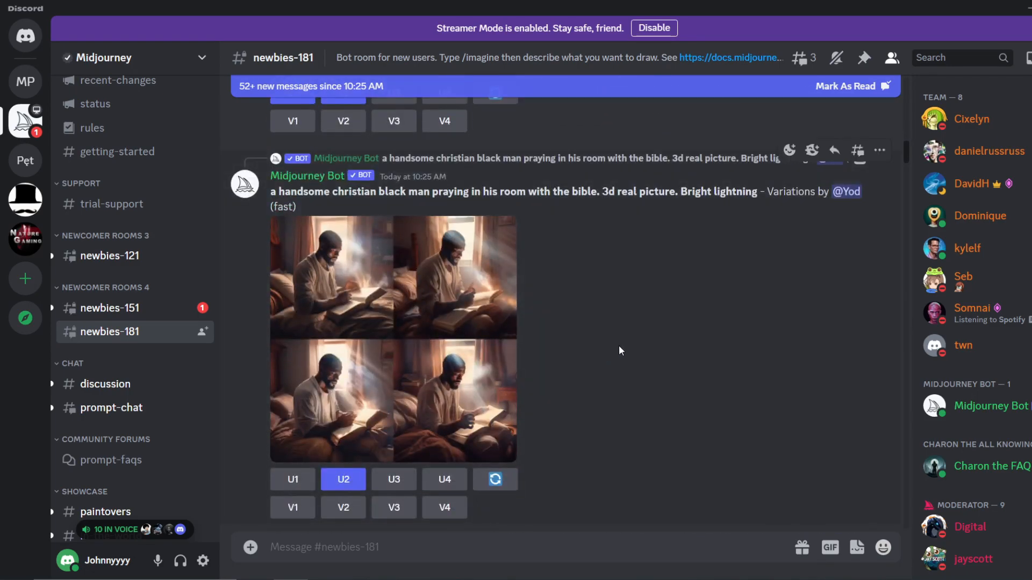
{"action": "scroll", "coordinate": [608, 360], "scroll_direction": "up", "scroll_amount": 9}
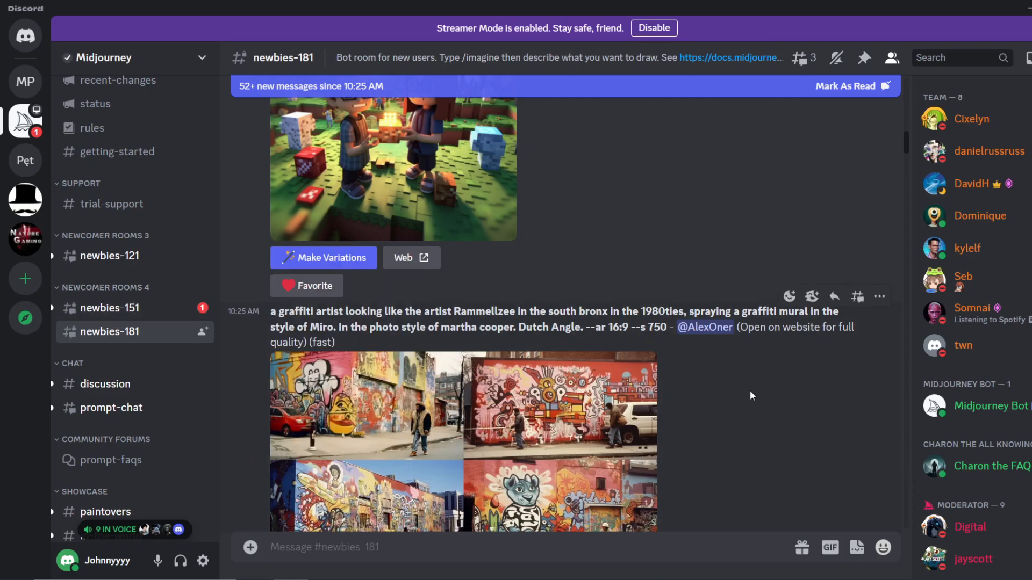
{"action": "left_click", "coordinate": [981, 410]}
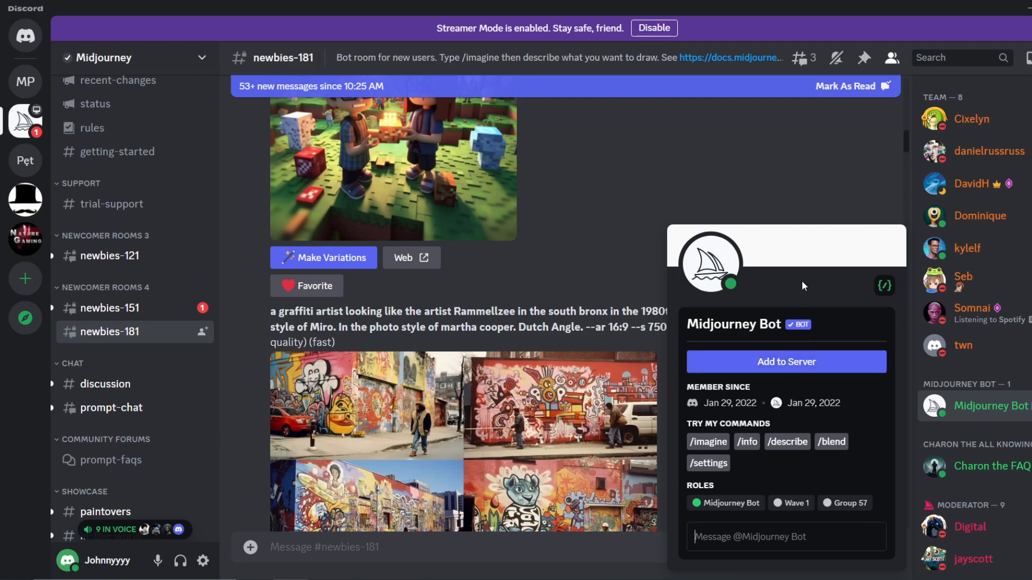
{"action": "left_click", "coordinate": [613, 275]}
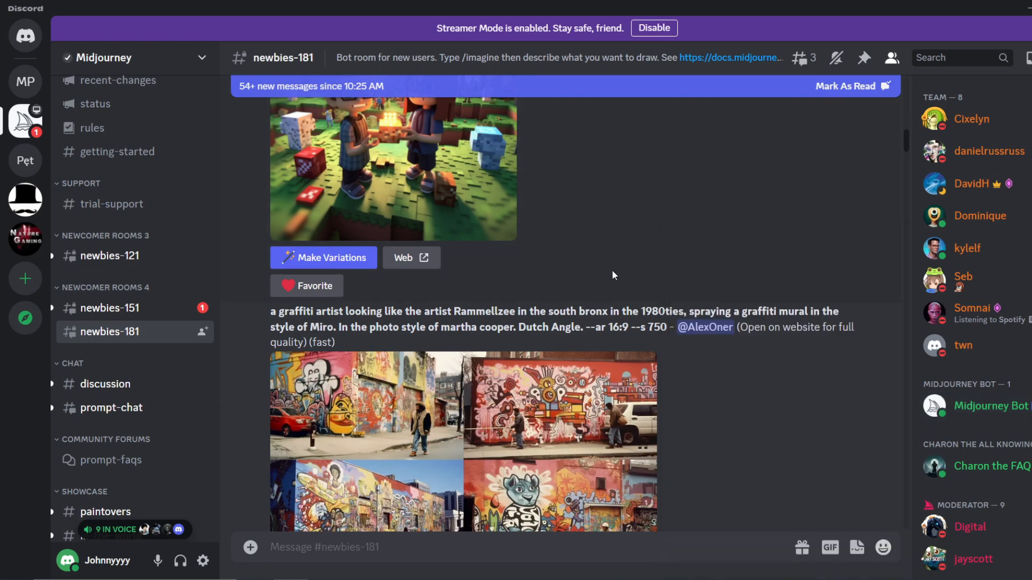
Step: Open the main channel of the MIDJOURNEY PRIVATE server and review the earlier mermaid coloring page images
{"action": "left_click", "coordinate": [25, 82]}
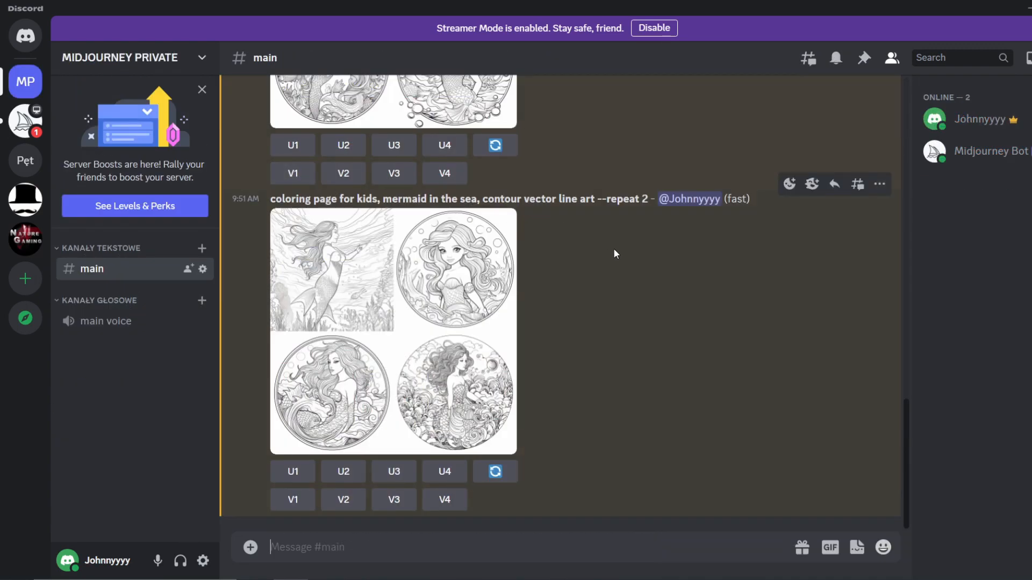
{"action": "scroll", "coordinate": [611, 276], "scroll_direction": "up", "scroll_amount": 2}
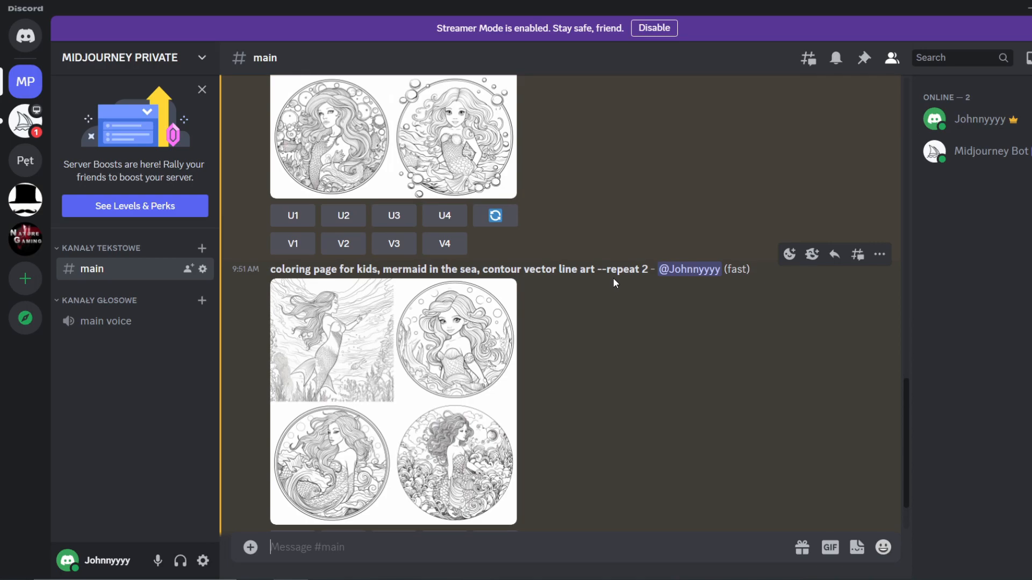
{"action": "scroll", "coordinate": [614, 280], "scroll_direction": "down", "scroll_amount": 2}
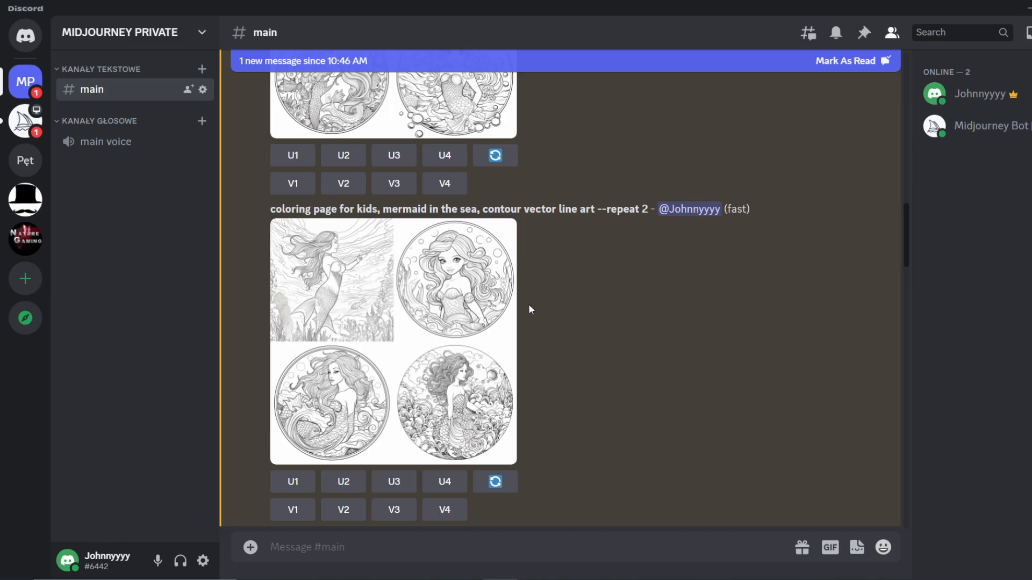
Step: Run /imagine with the prompt "coloring page for kids, mermaid in the sea, countour vector line art --repeat 2" and approve the repeated generation
{"action": "left_click", "coordinate": [445, 547]}
{"action": "type", "text": "/imagine"}
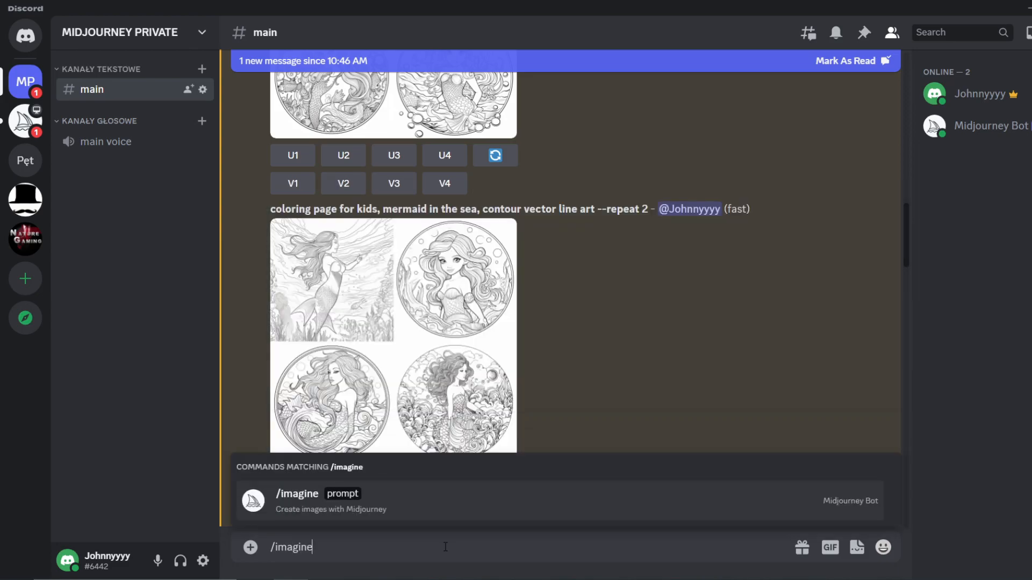
{"action": "key", "text": "Tab"}
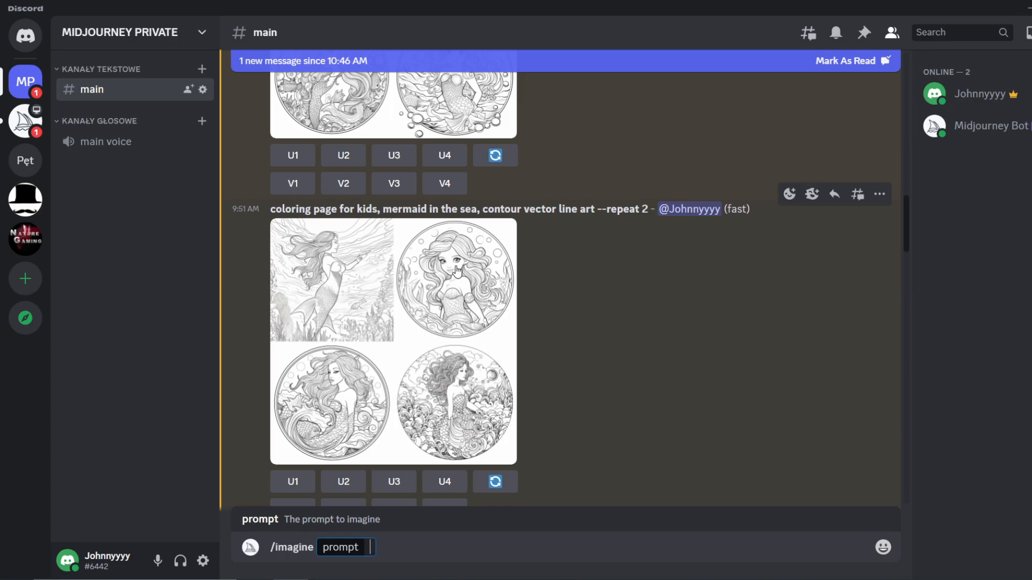
{"action": "type", "text": "colorin"}
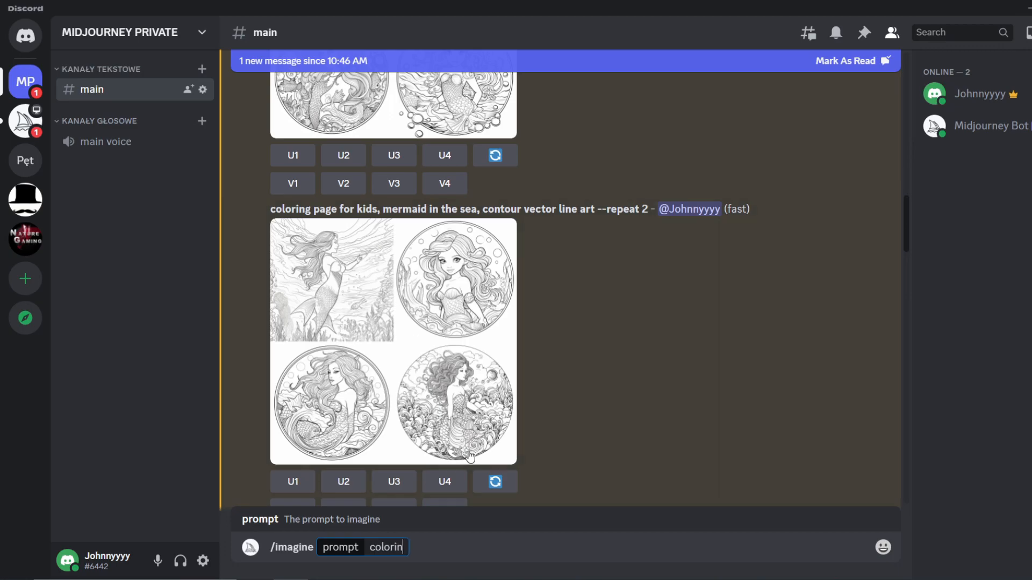
{"action": "type", "text": "g page "}
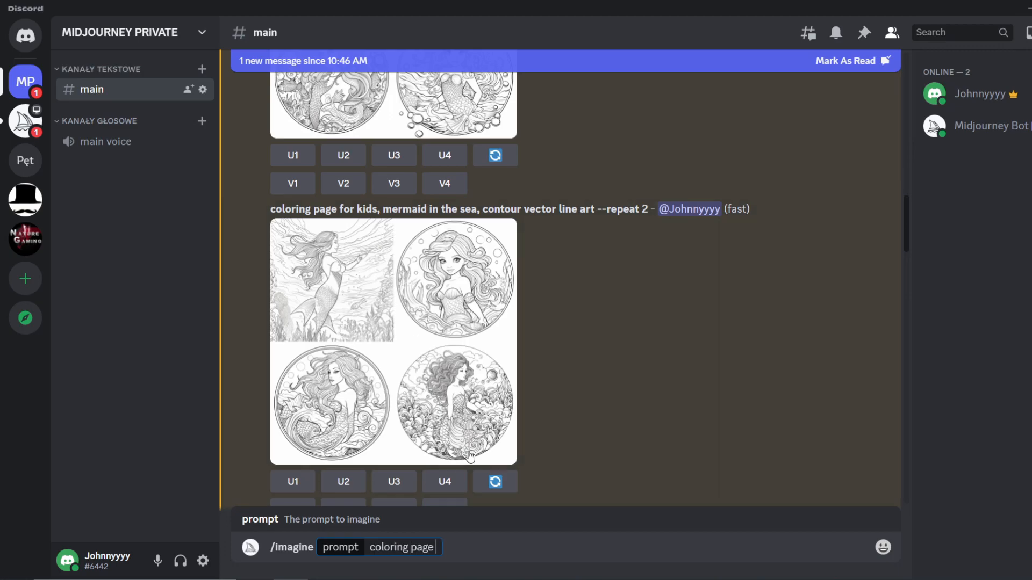
{"action": "type", "text": "for kids, me"}
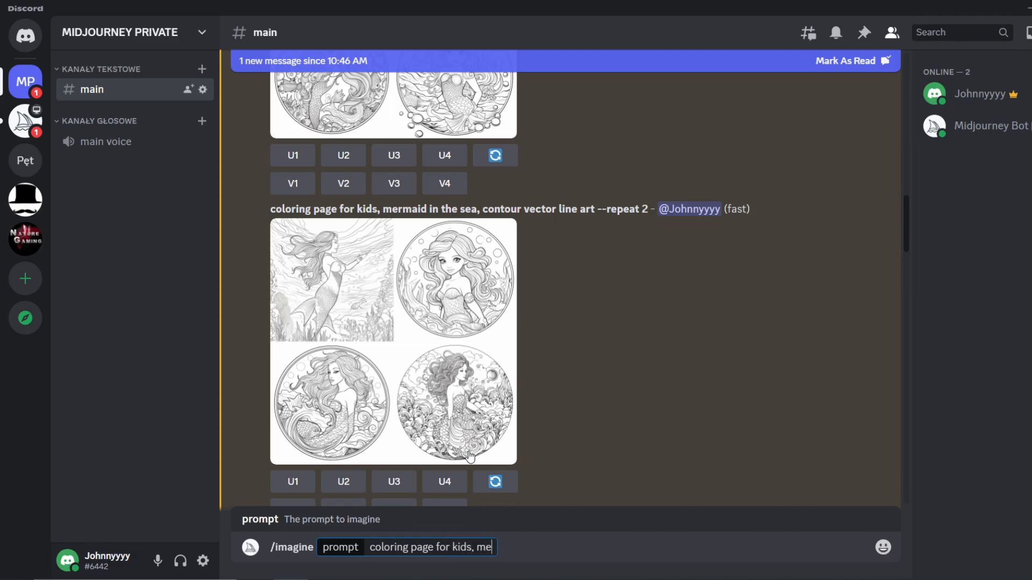
{"action": "type", "text": "rmaid in the sea, countour ve"}
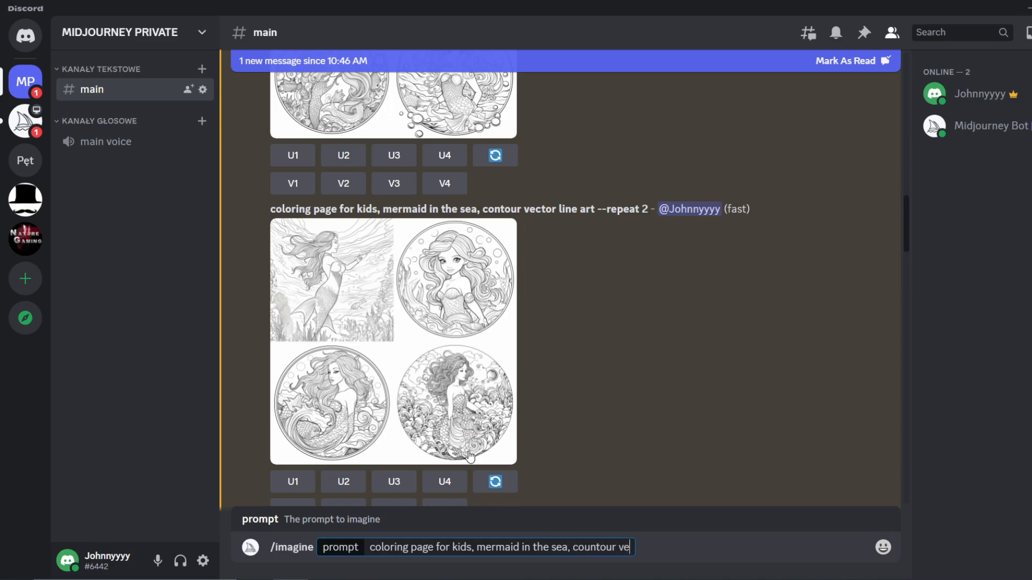
{"action": "type", "text": "ctor line art"}
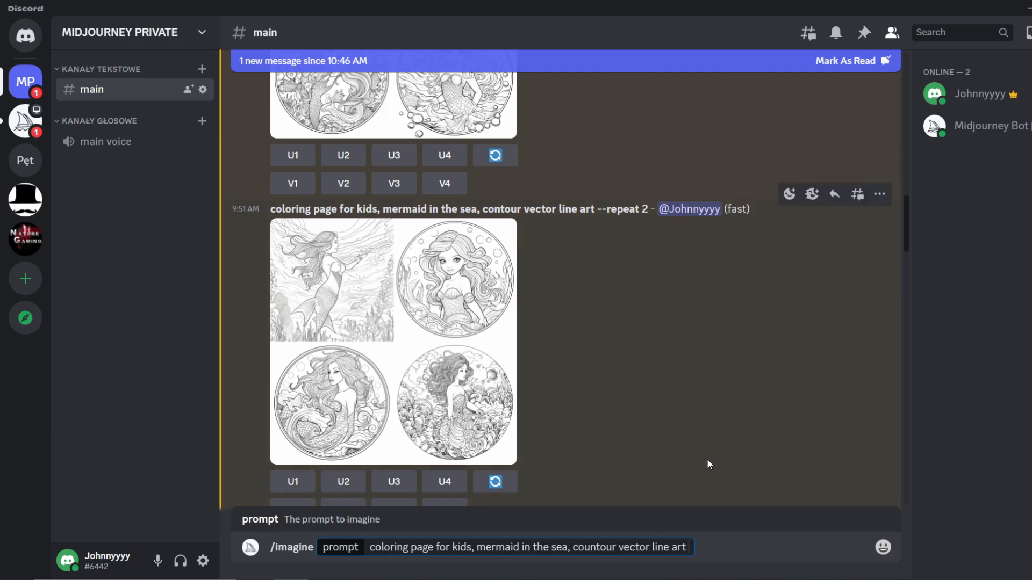
{"action": "type", "text": "--"}
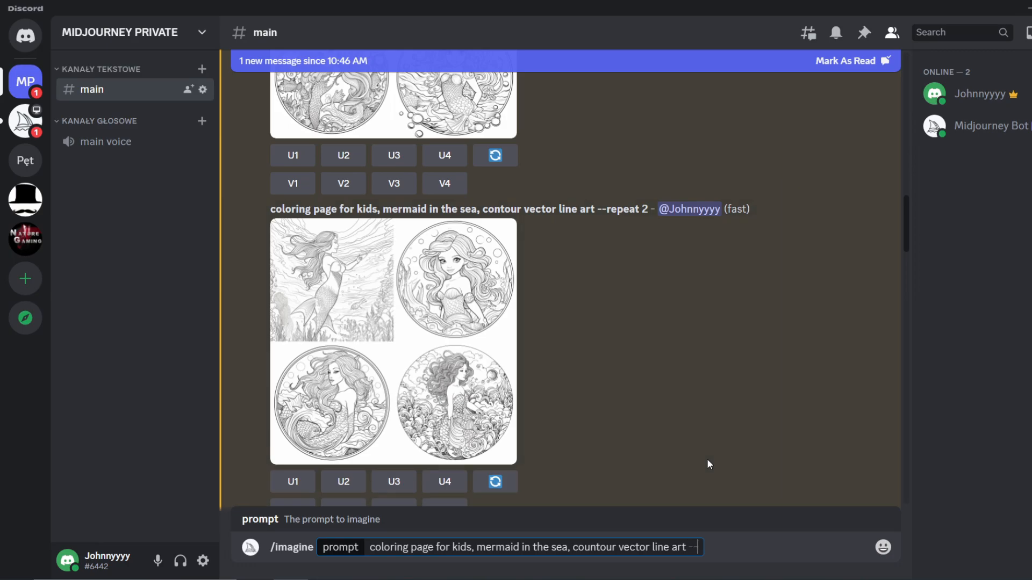
{"action": "type", "text": "repeat 2"}
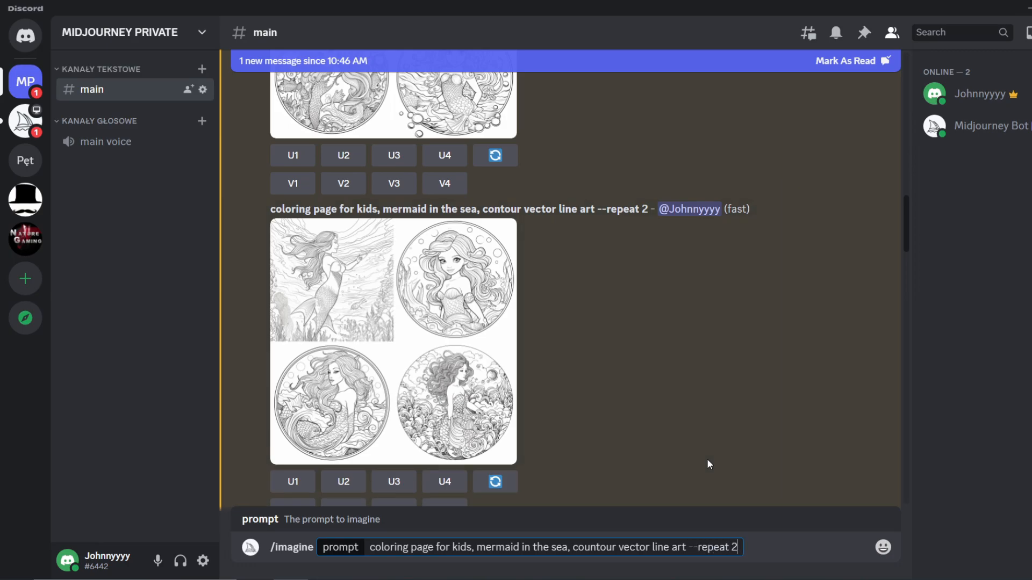
{"action": "key", "text": "Return"}
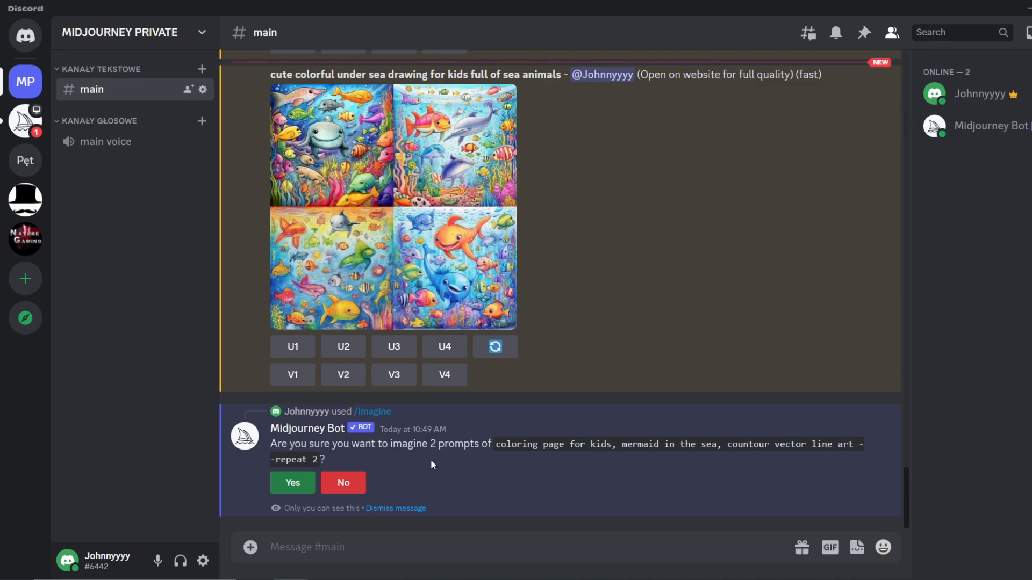
{"action": "left_click", "coordinate": [293, 483]}
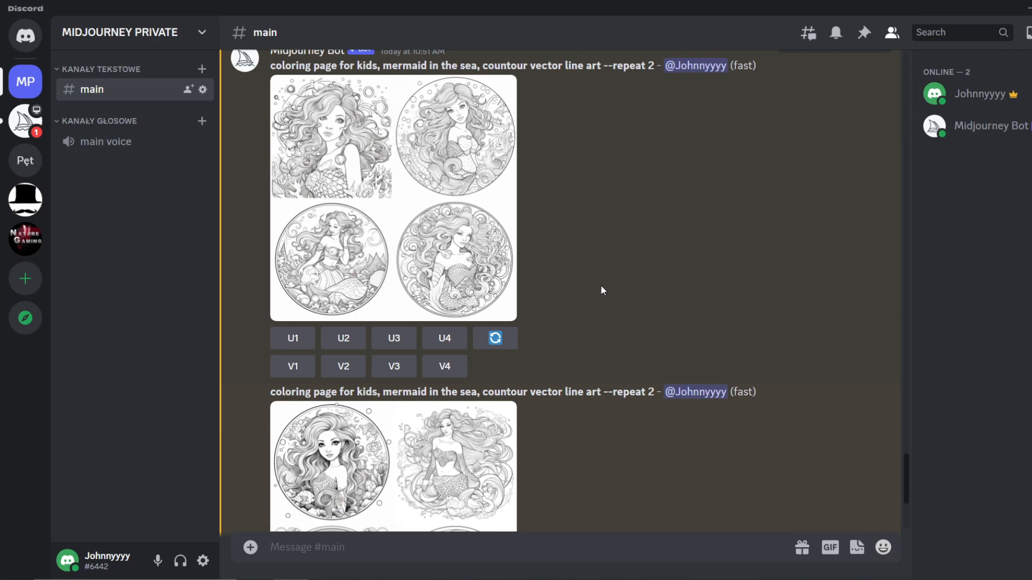
Step: Compare the mermaid drawings in the two newly generated image grids
{"action": "scroll", "coordinate": [601, 287], "scroll_direction": "down", "scroll_amount": 1}
{"action": "scroll", "coordinate": [601, 284], "scroll_direction": "up", "scroll_amount": 1}
{"action": "scroll", "coordinate": [599, 286], "scroll_direction": "up", "scroll_amount": 1}
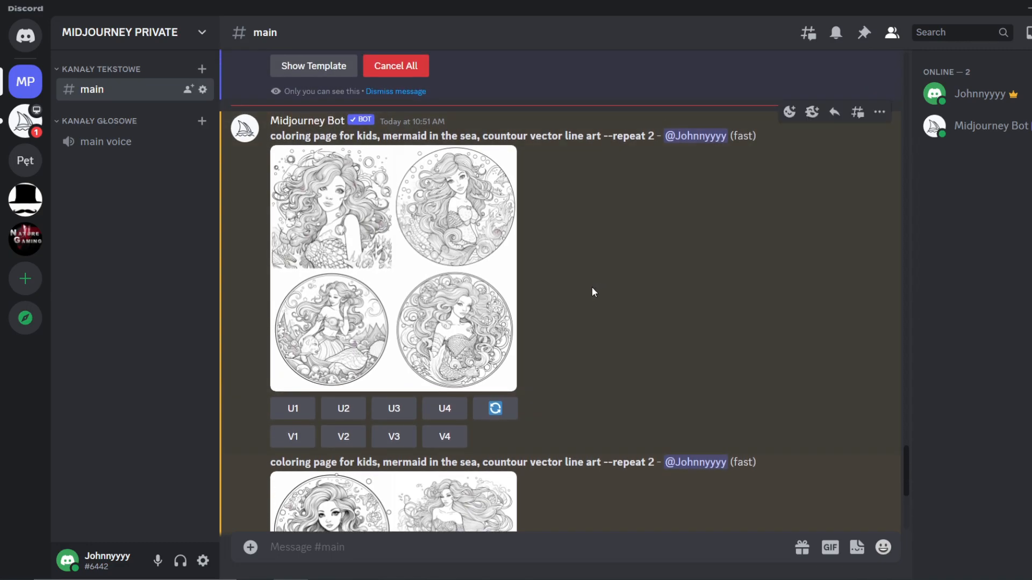
{"action": "scroll", "coordinate": [592, 291], "scroll_direction": "down", "scroll_amount": 1}
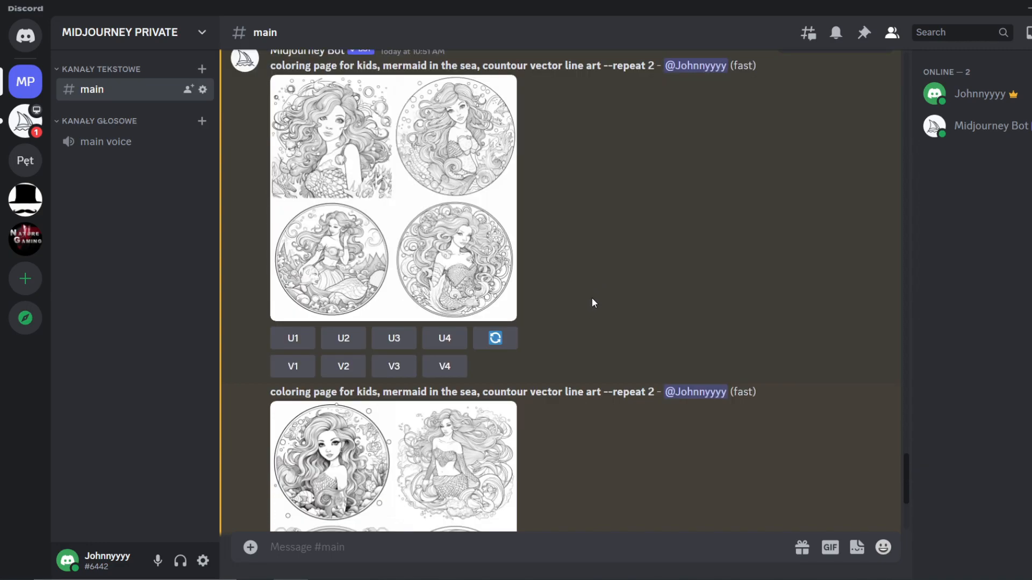
{"action": "scroll", "coordinate": [587, 290], "scroll_direction": "down", "scroll_amount": 1}
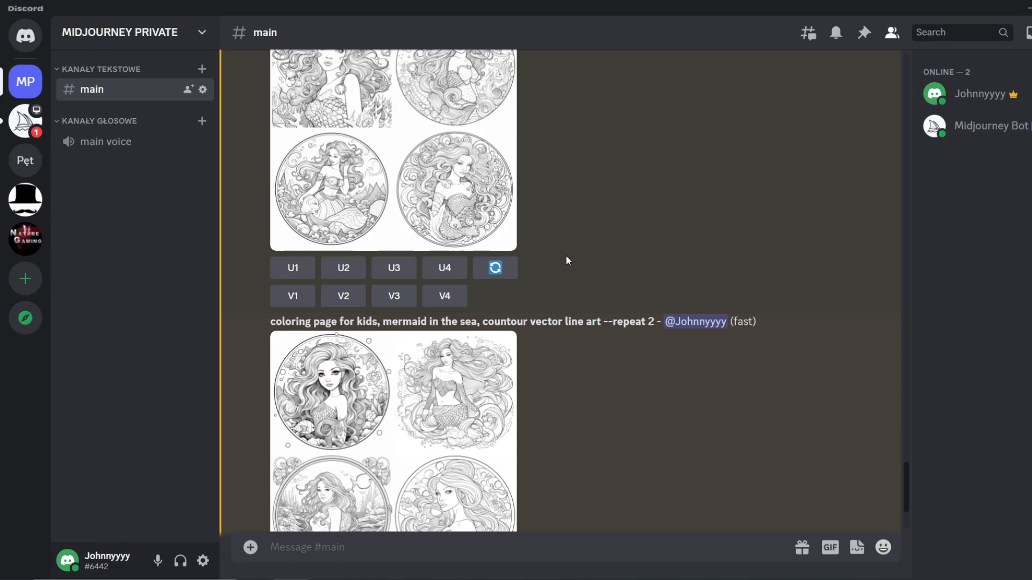
{"action": "scroll", "coordinate": [555, 279], "scroll_direction": "up", "scroll_amount": 3}
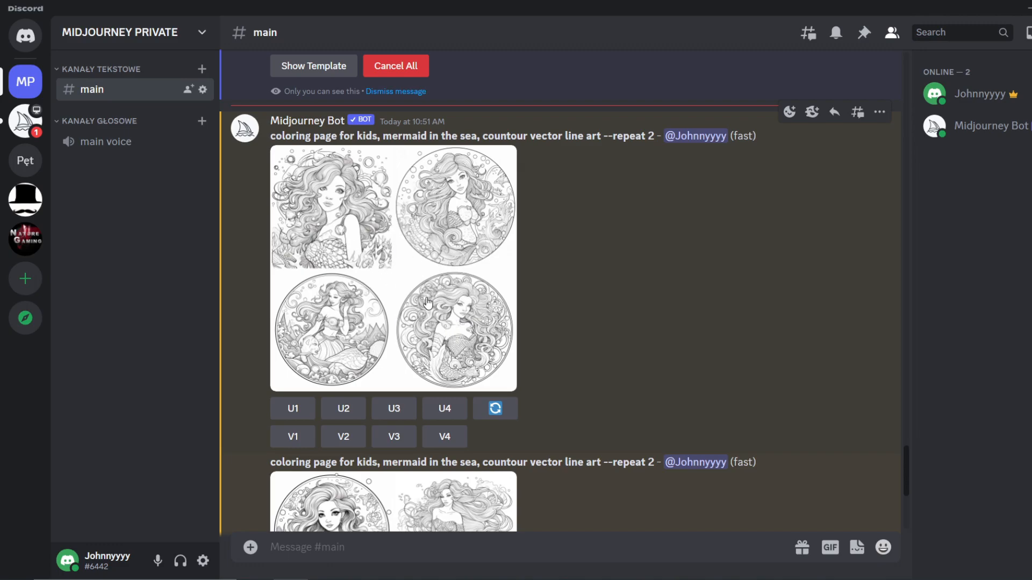
{"action": "scroll", "coordinate": [429, 303], "scroll_direction": "down", "scroll_amount": 5}
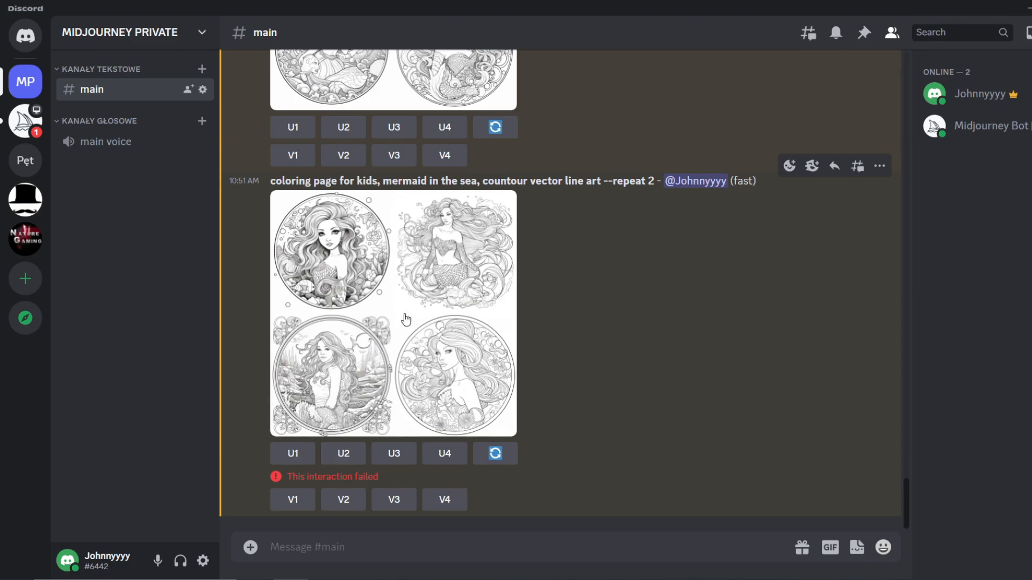
Step: Upscale the first mermaid of the second grid, view it full size in the browser, and return to Discord
{"action": "left_click", "coordinate": [291, 442]}
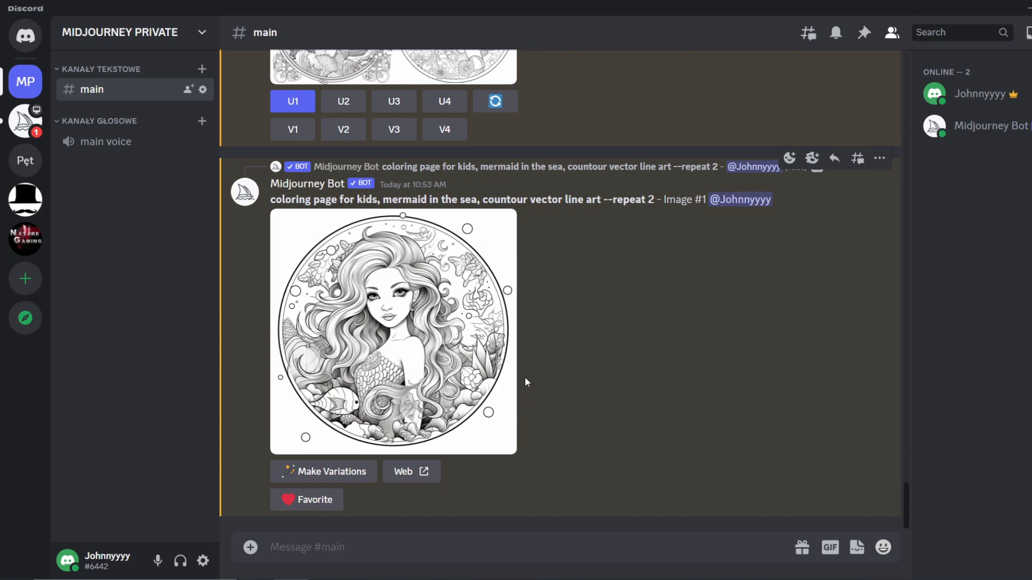
{"action": "left_click", "coordinate": [417, 325]}
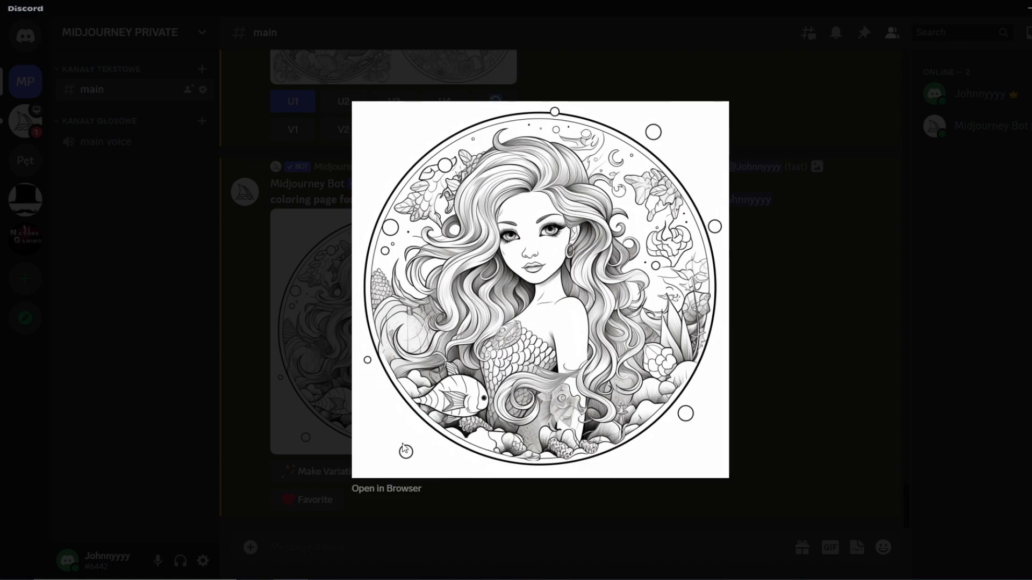
{"action": "left_click", "coordinate": [383, 499]}
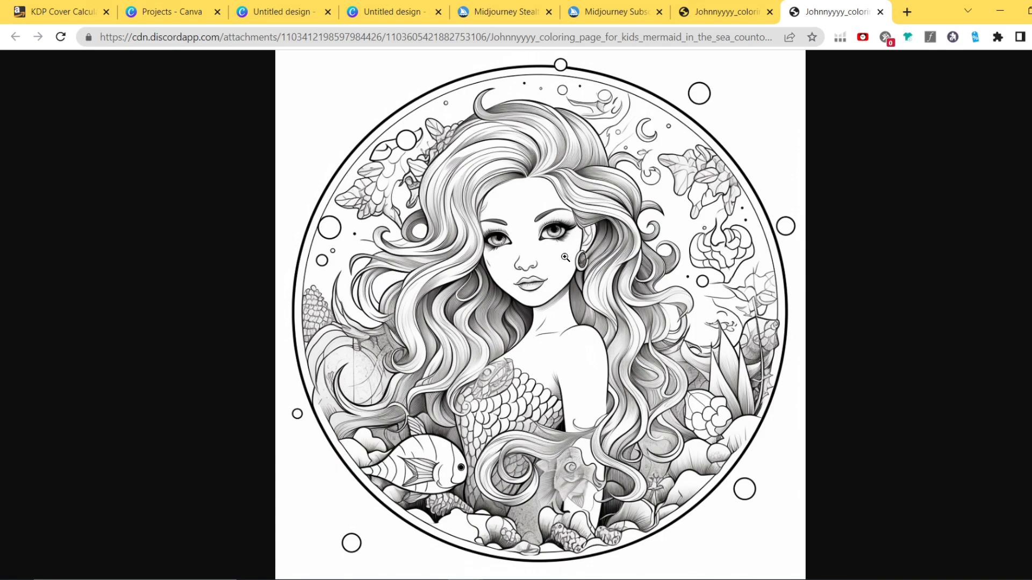
{"action": "key", "text": "alt+Tab"}
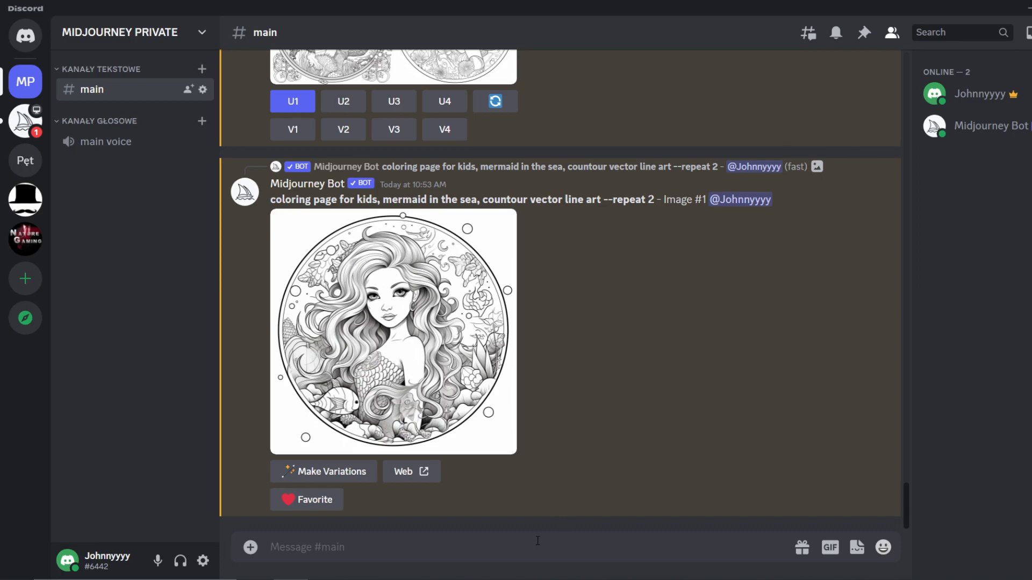
Step: Run /imagine with the prompt "cute colorful mermaid drawing with a transparent background", view the resulting grid, and upscale its fourth image
{"action": "type", "text": "/imagine"}
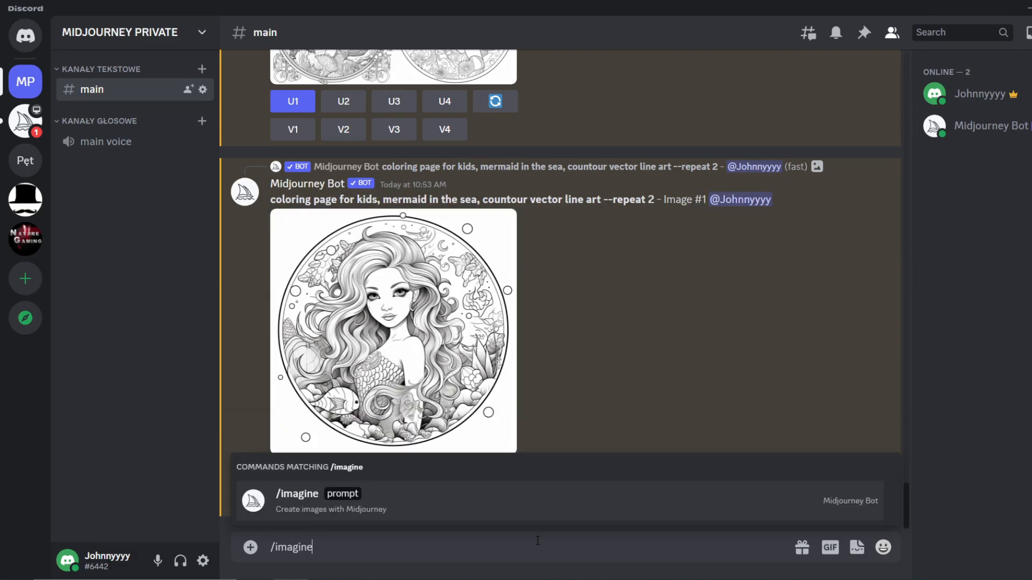
{"action": "key", "text": "Return"}
{"action": "type", "text": "cute colorful mermaid drawing with a transparent background"}
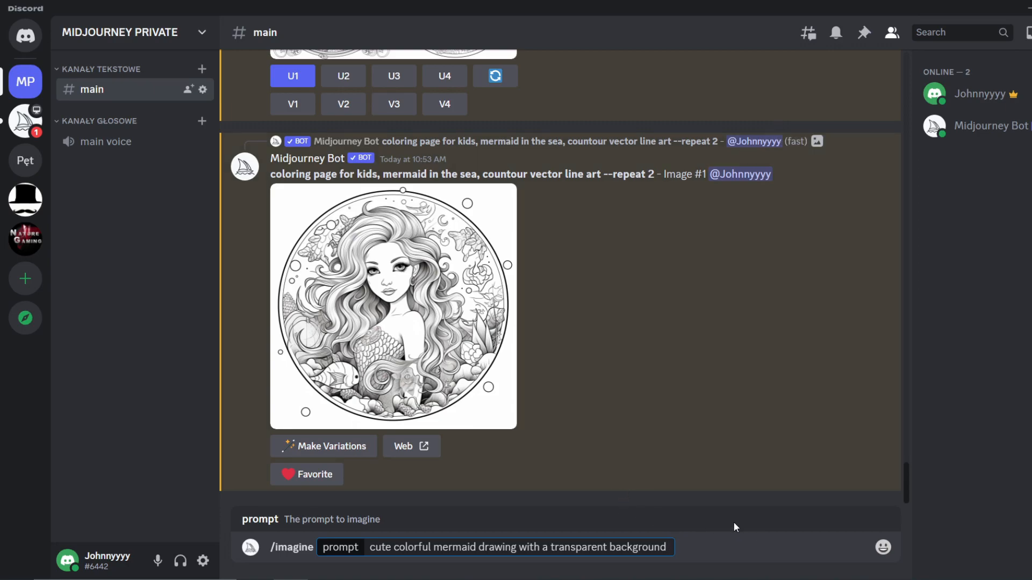
{"action": "key", "text": "Return"}
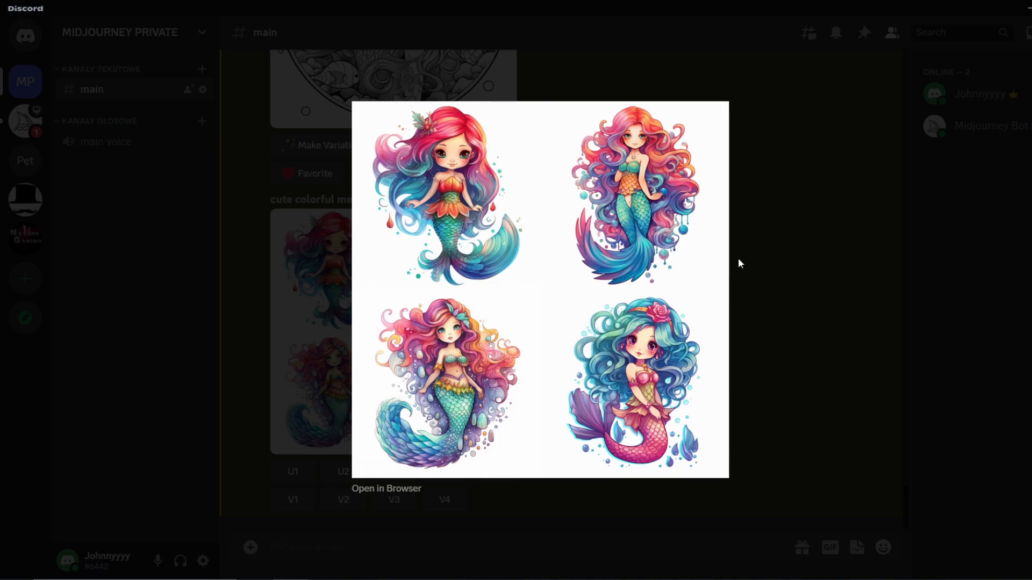
{"action": "left_click", "coordinate": [760, 273]}
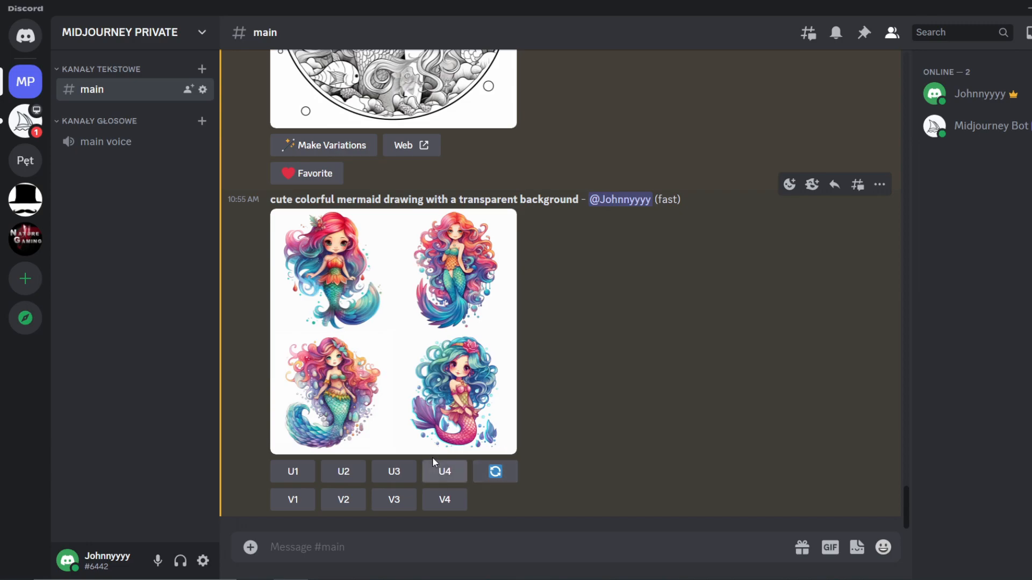
{"action": "left_click", "coordinate": [441, 471]}
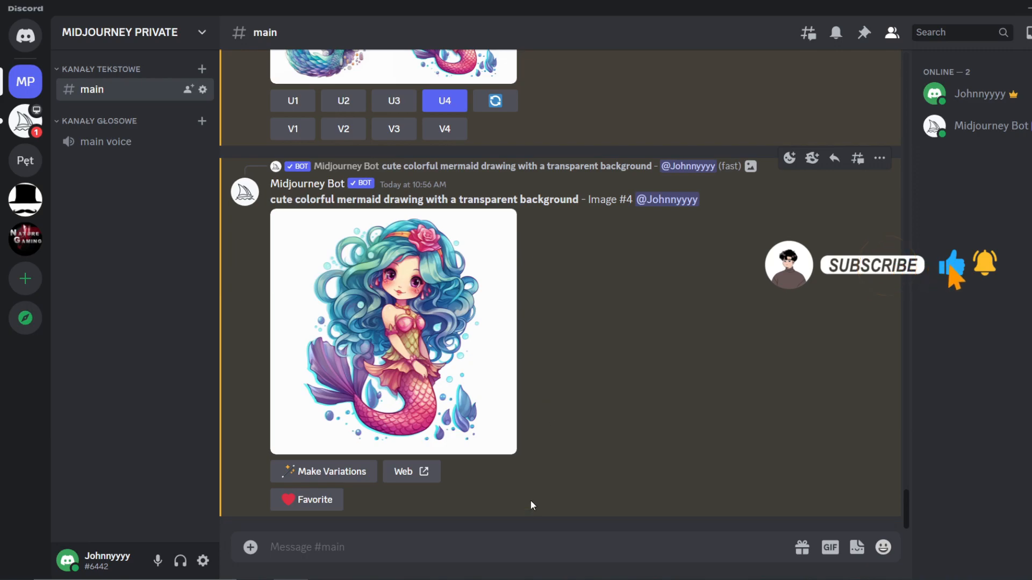
Step: Run /imagine with the prompt "cute kawaii colorful under sea drawing for kids full of sea animals"
{"action": "type", "text": "/"}
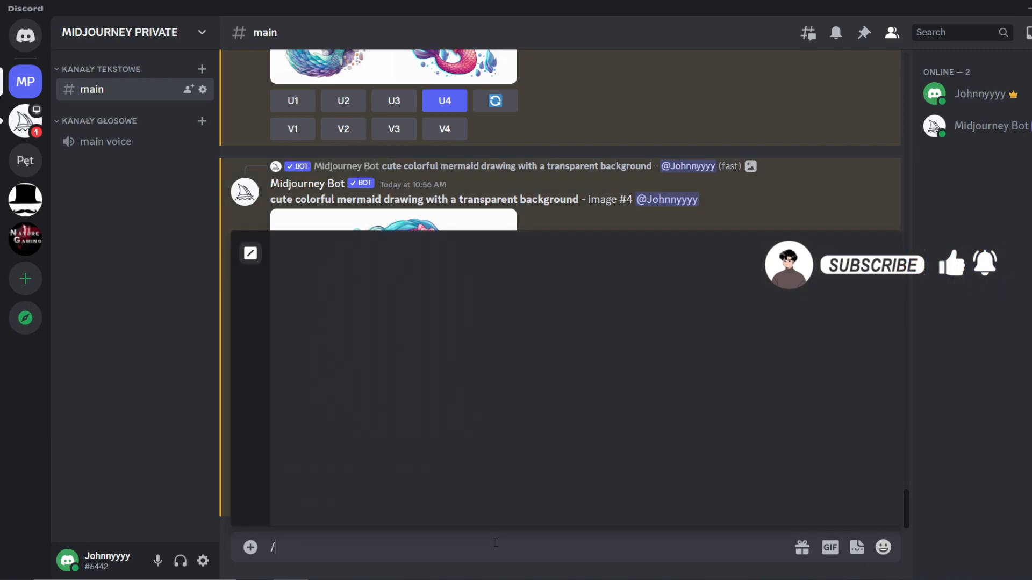
{"action": "type", "text": "imagine"}
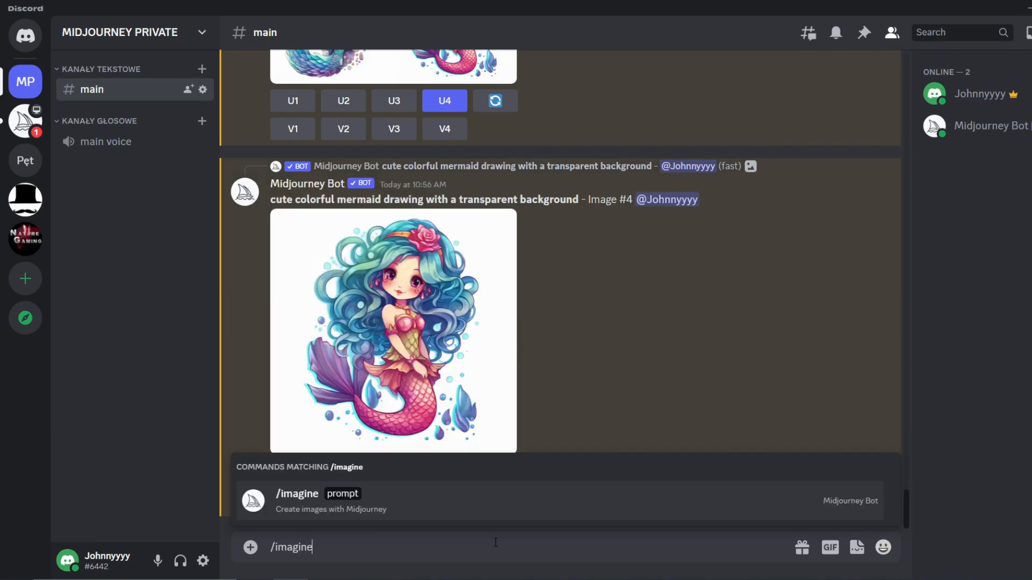
{"action": "key", "text": "Return"}
{"action": "type", "text": "cute colorful under sea drawing for kids full of sea animals"}
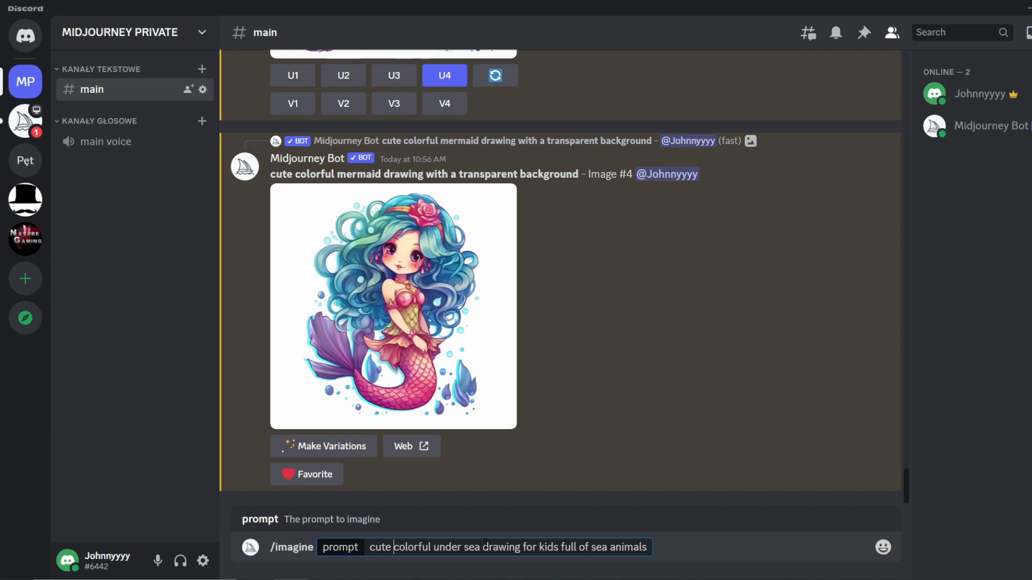
{"action": "type", "text": "kawaii"}
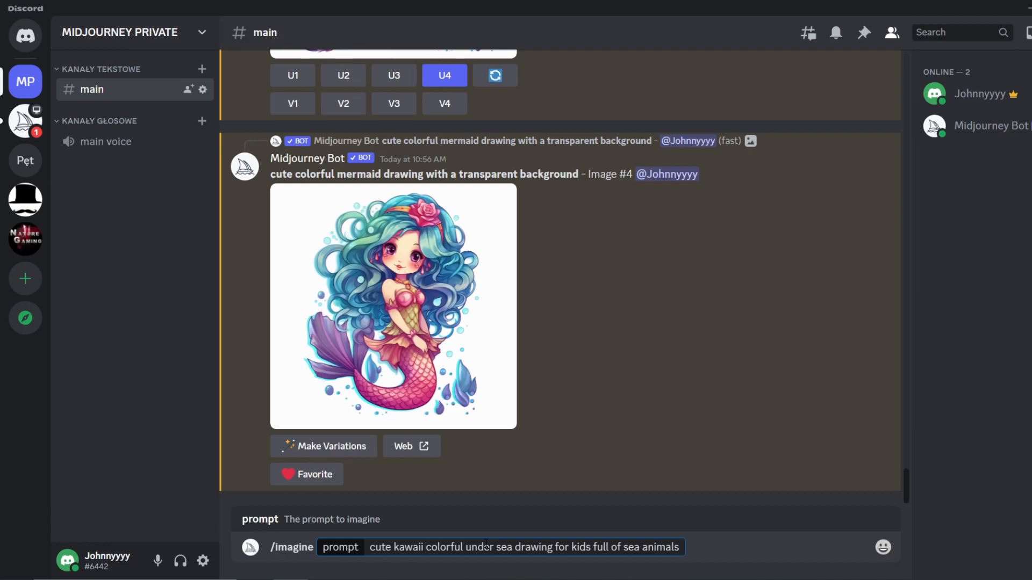
{"action": "key", "text": "Return"}
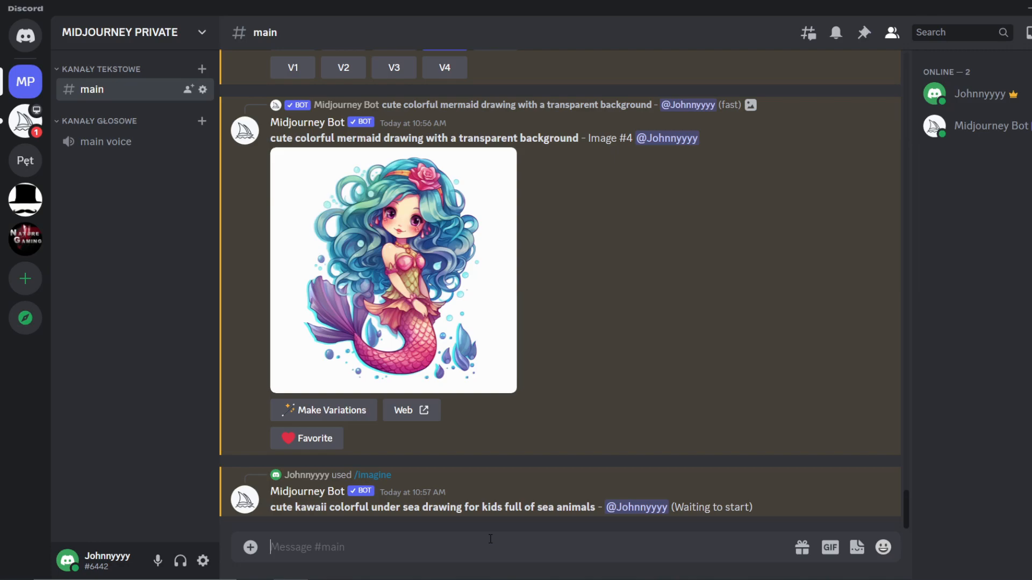
Step: Draft an /imagine prompt "cute mermaid --ar 2:3" to try the aspect ratio parameter
{"action": "type", "text": "/imagine"}
{"action": "key", "text": "Return"}
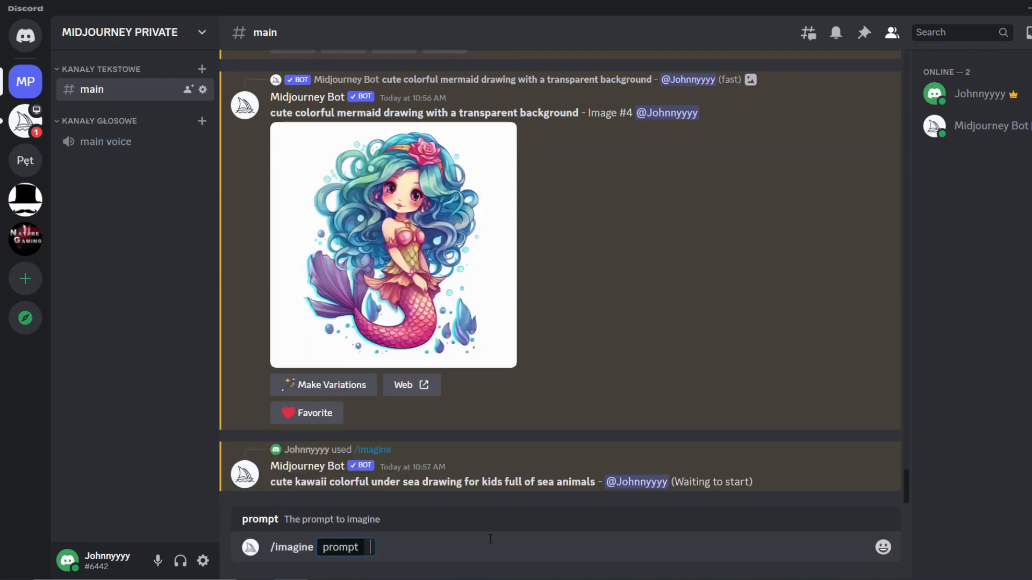
{"action": "type", "text": "cute"}
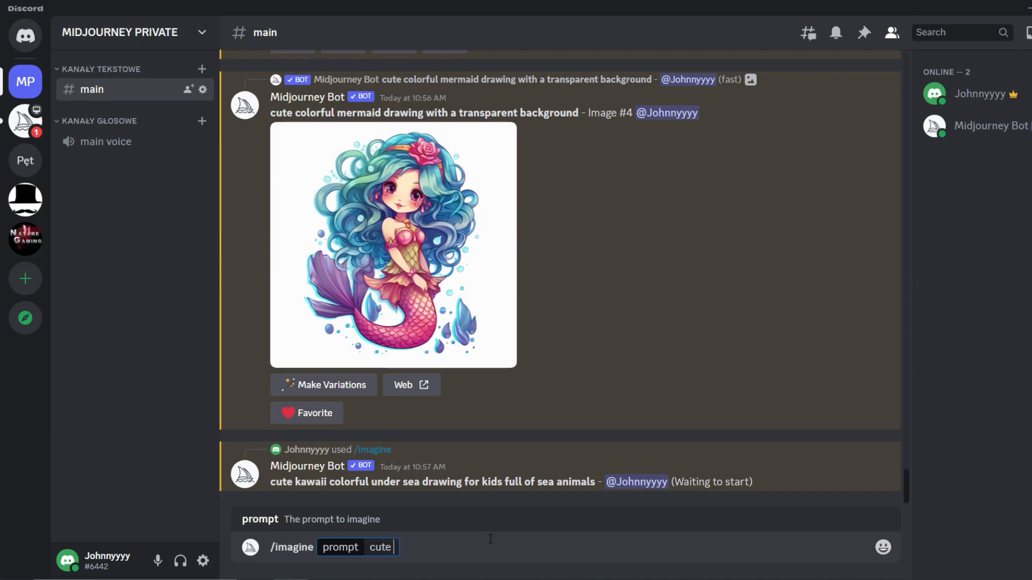
{"action": "type", "text": " mermaid "}
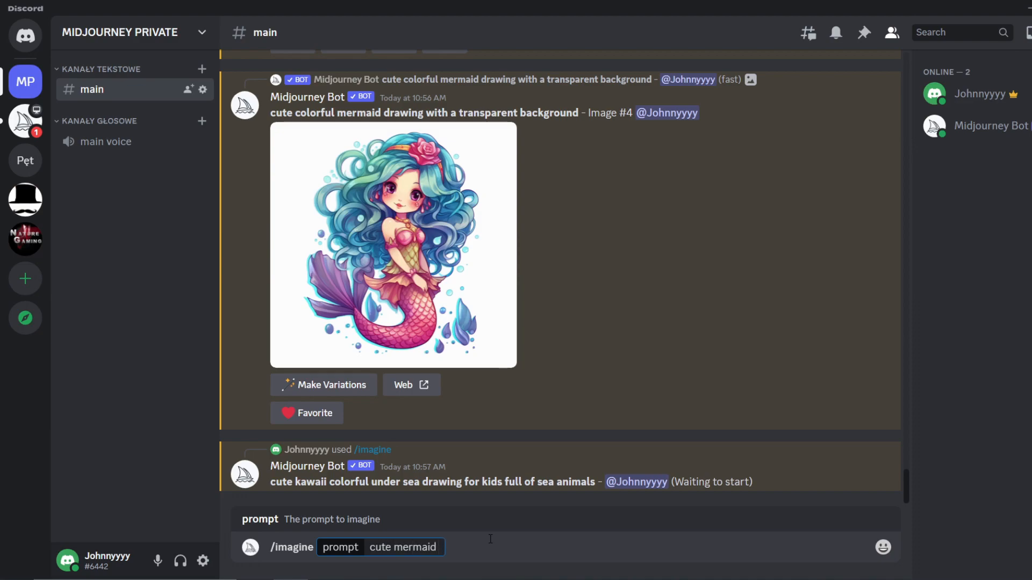
{"action": "type", "text": "--ar 2:3"}
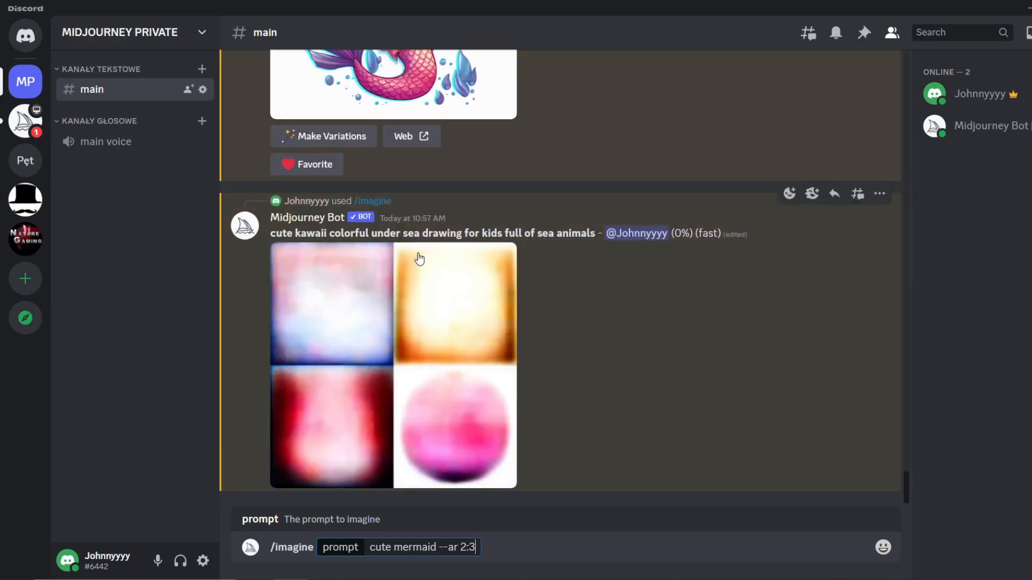
{"action": "key", "text": "Return"}
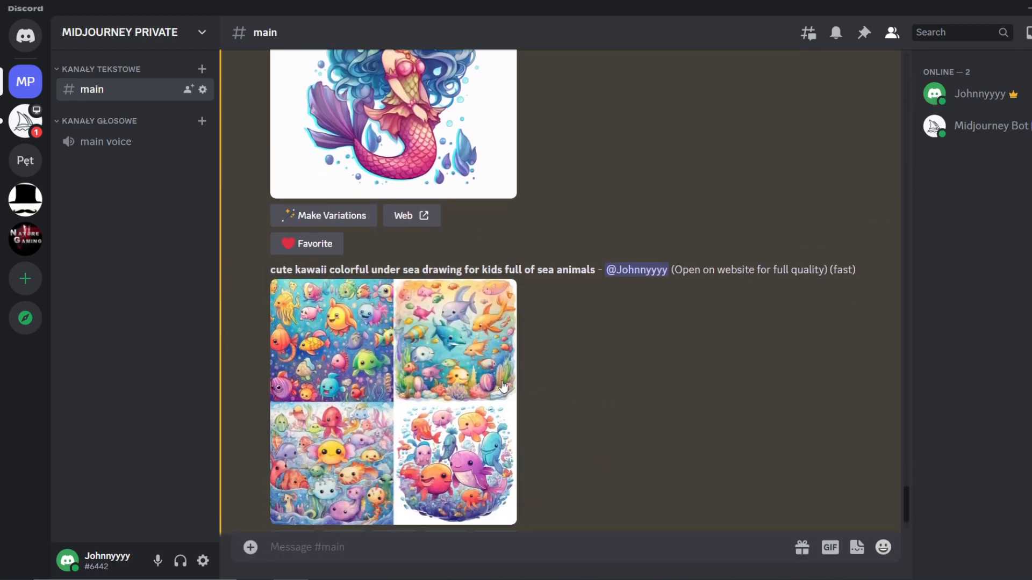
Step: View the sea animals image grid enlarged and upscale its second image
{"action": "left_click", "coordinate": [332, 352]}
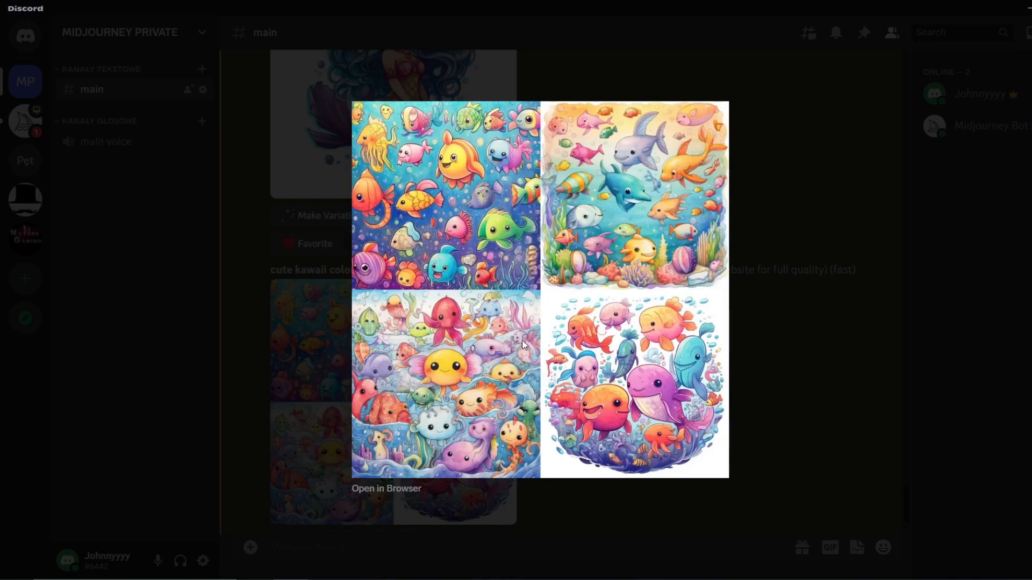
{"action": "left_click", "coordinate": [747, 380]}
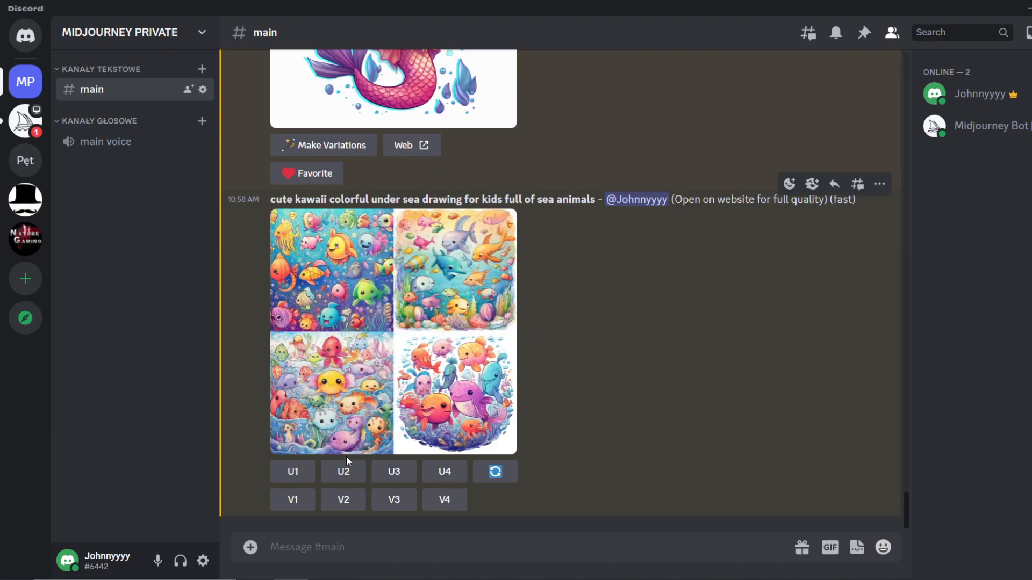
{"action": "left_click", "coordinate": [344, 473]}
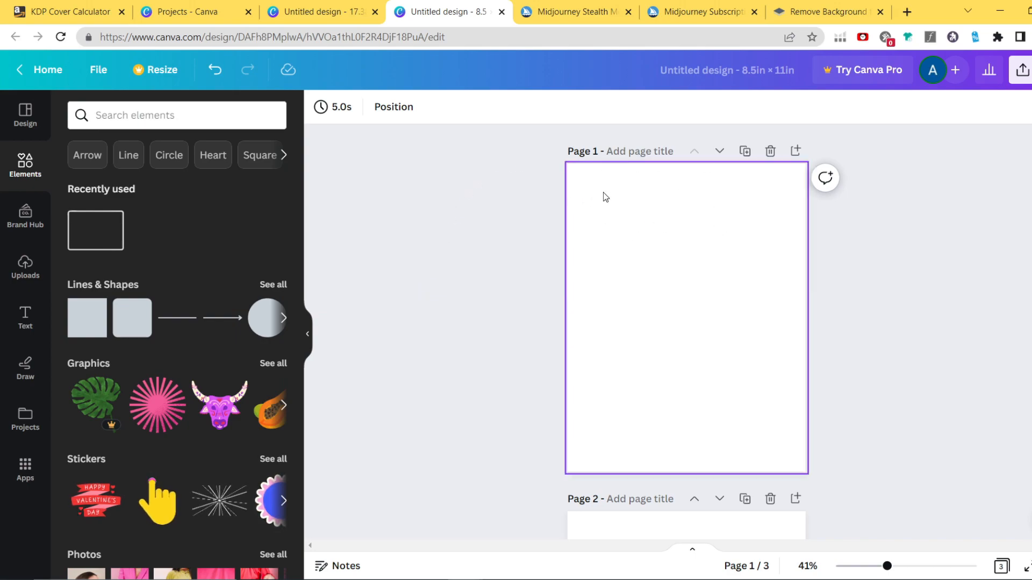
Step: In the 8.5in × 11in Canva design, place the uploaded black-and-white mermaid drawing on page 1
{"action": "scroll", "coordinate": [675, 295], "scroll_direction": "down", "scroll_amount": 7}
{"action": "scroll", "coordinate": [673, 321], "scroll_direction": "down", "scroll_amount": 6}
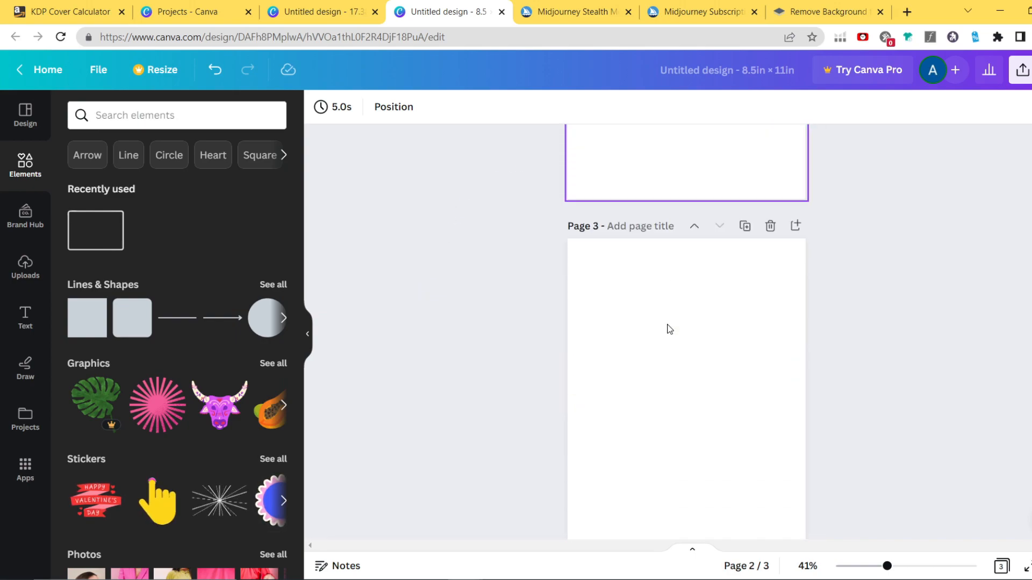
{"action": "scroll", "coordinate": [668, 334], "scroll_direction": "up", "scroll_amount": 12}
{"action": "scroll", "coordinate": [665, 338], "scroll_direction": "down", "scroll_amount": 12}
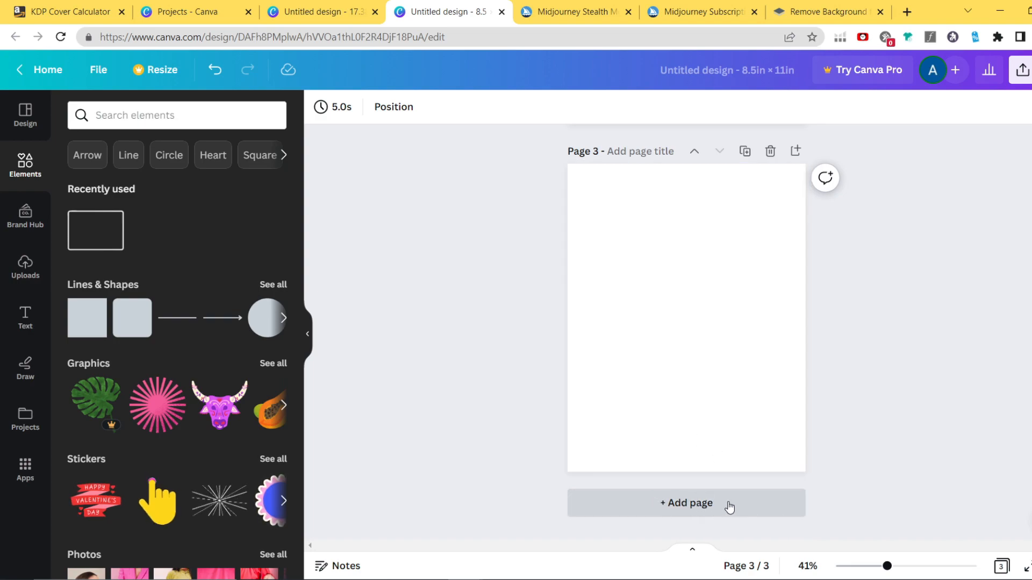
{"action": "scroll", "coordinate": [721, 370], "scroll_direction": "up", "scroll_amount": 12}
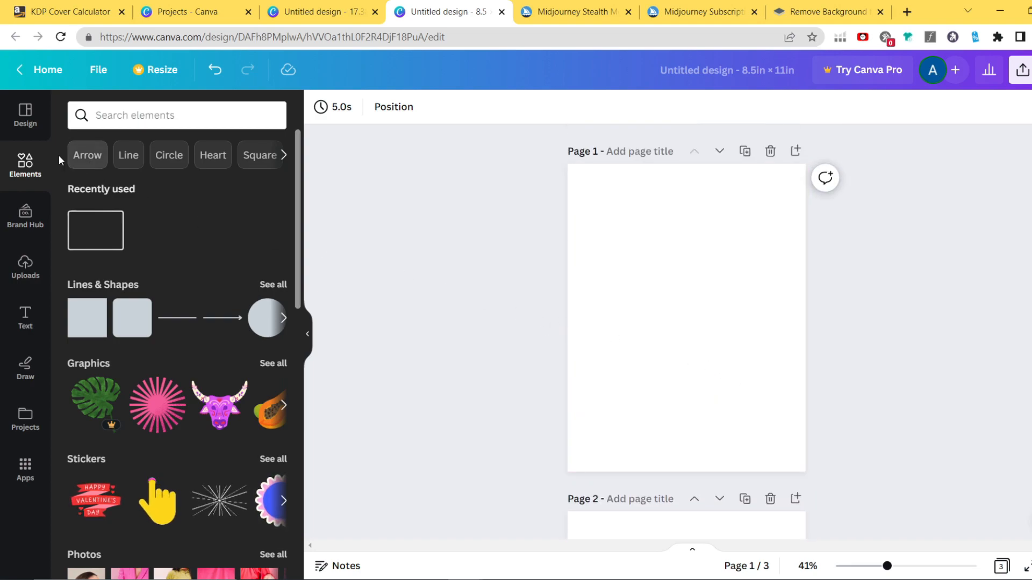
{"action": "left_click", "coordinate": [25, 266]}
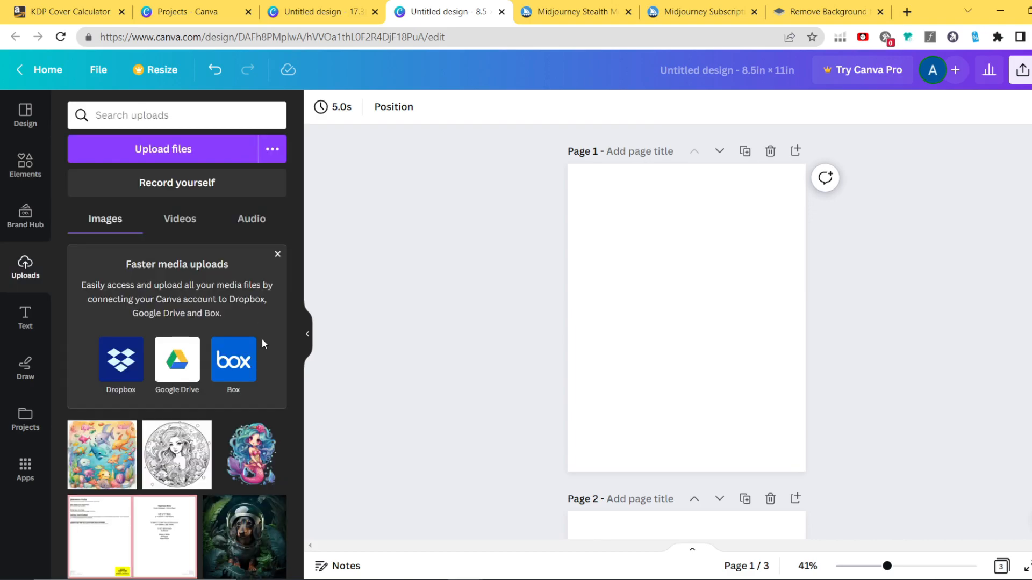
{"action": "left_click", "coordinate": [177, 455]}
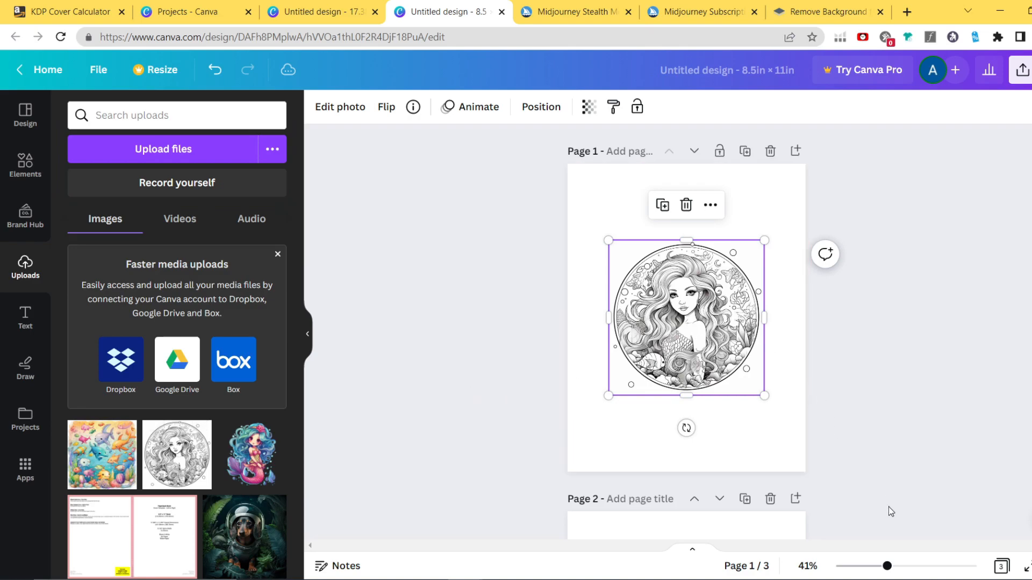
Step: Enlarge the mermaid drawing to nearly the full width of page 1 and center it horizontally
{"action": "left_click_drag", "start_coordinate": [892, 567], "coordinate": [903, 567]}
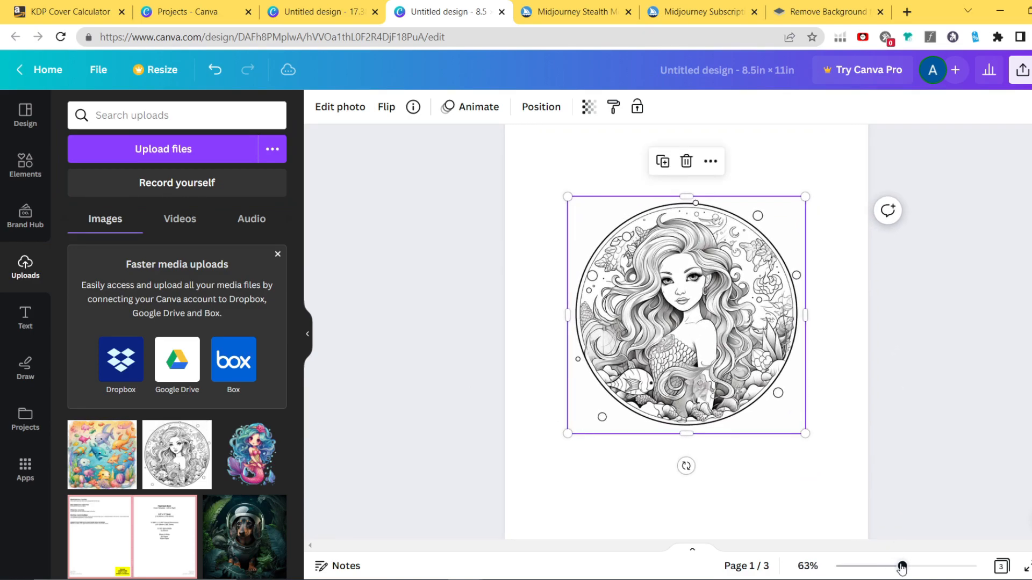
{"action": "left_click_drag", "start_coordinate": [709, 323], "coordinate": [677, 262]}
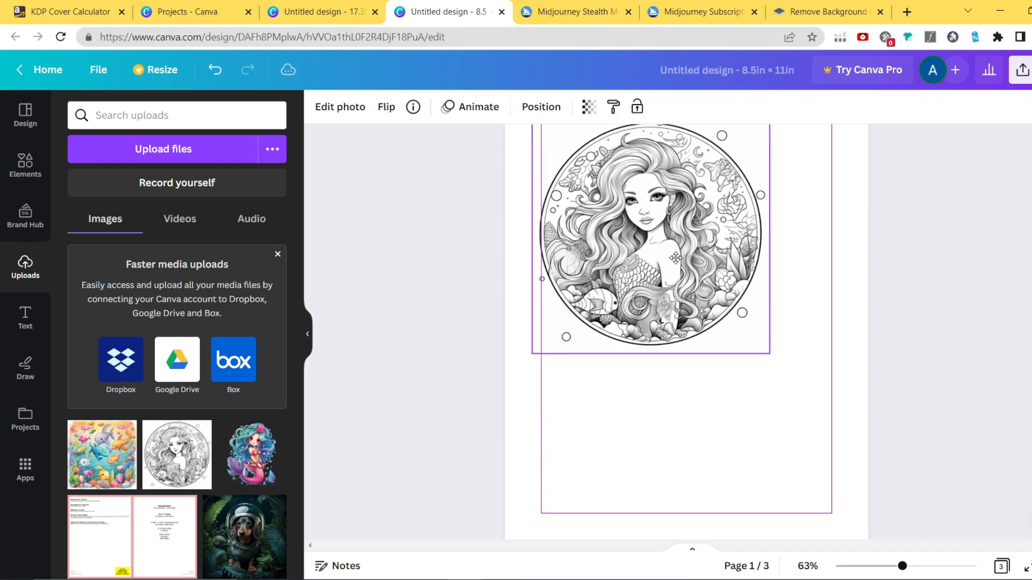
{"action": "left_click_drag", "start_coordinate": [769, 354], "coordinate": [850, 450]}
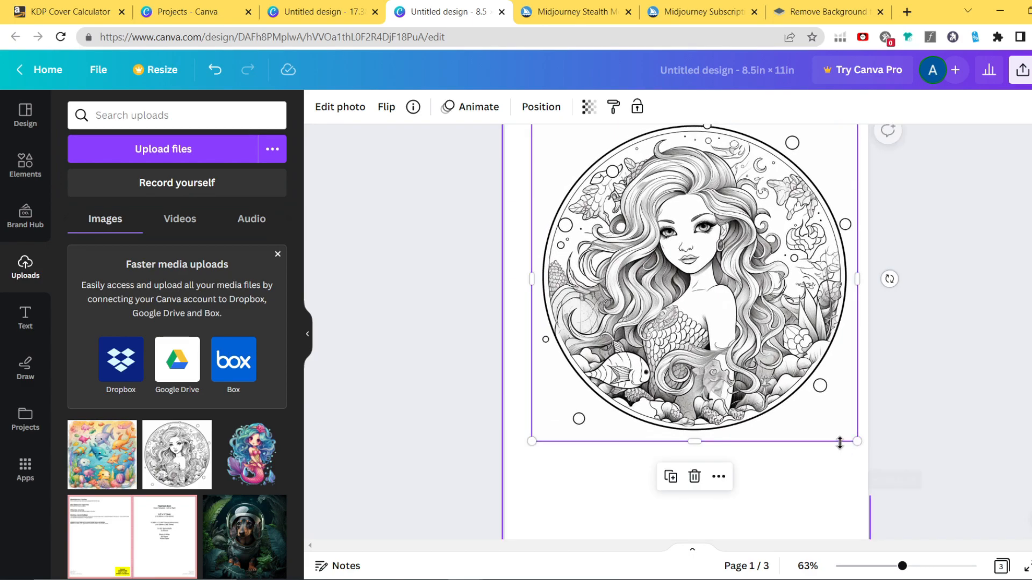
{"action": "left_click_drag", "start_coordinate": [760, 332], "coordinate": [752, 352]}
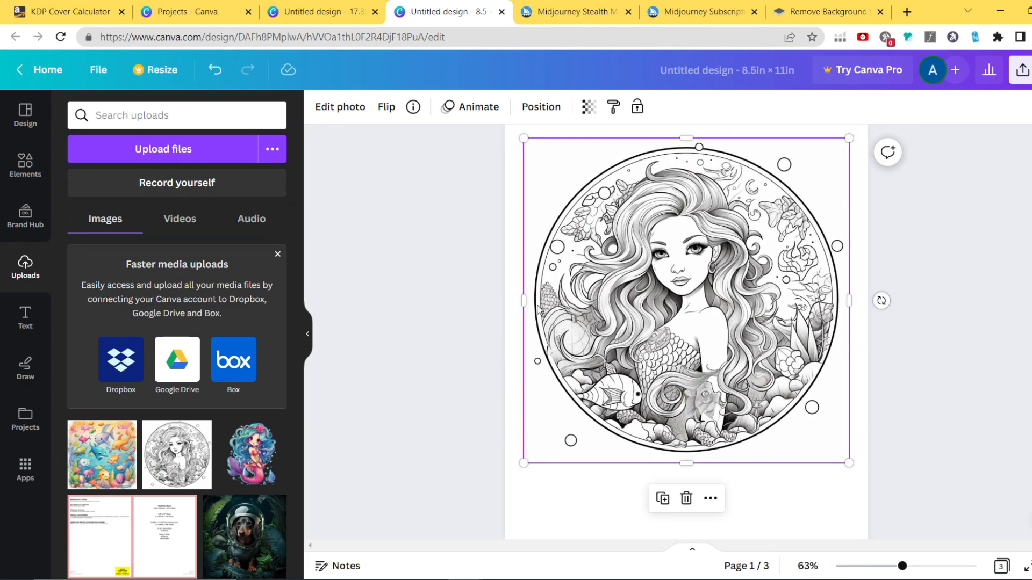
Step: Adjust the mermaid drawing's vertical position near the middle of page 1 and check the margins around it
{"action": "left_click", "coordinate": [500, 330]}
{"action": "scroll", "coordinate": [498, 330], "scroll_direction": "up", "scroll_amount": 2}
{"action": "scroll", "coordinate": [612, 338], "scroll_direction": "down", "scroll_amount": 3}
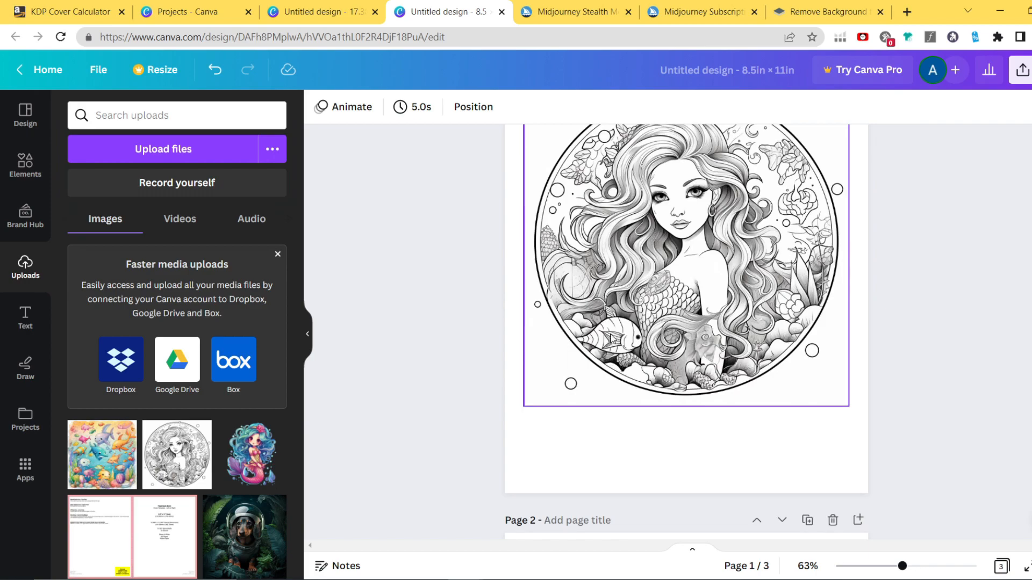
{"action": "left_click", "coordinate": [664, 272]}
{"action": "left_click_drag", "start_coordinate": [664, 272], "coordinate": [664, 269]}
{"action": "scroll", "coordinate": [574, 266], "scroll_direction": "up", "scroll_amount": 1}
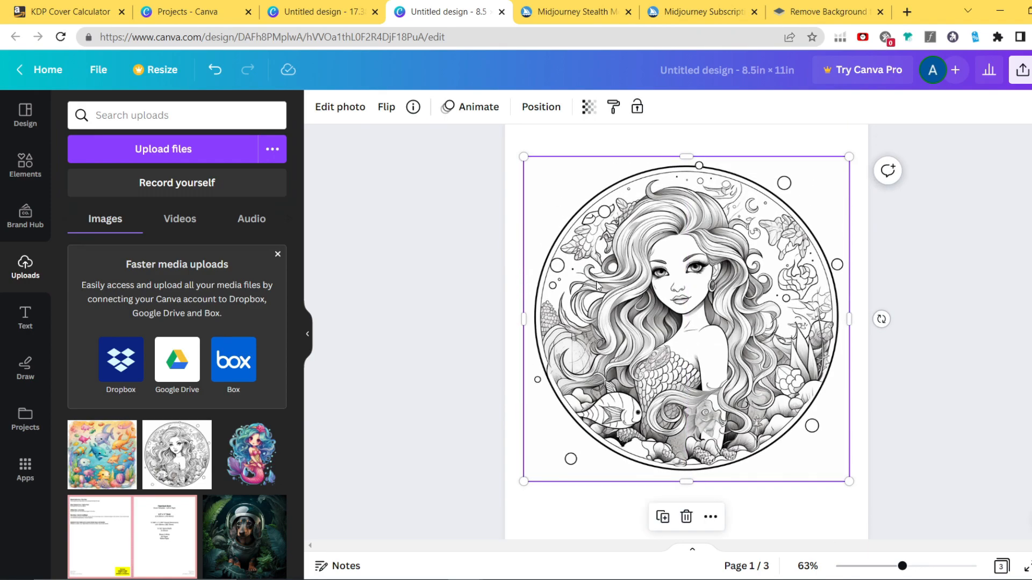
{"action": "scroll", "coordinate": [638, 289], "scroll_direction": "down", "scroll_amount": 3}
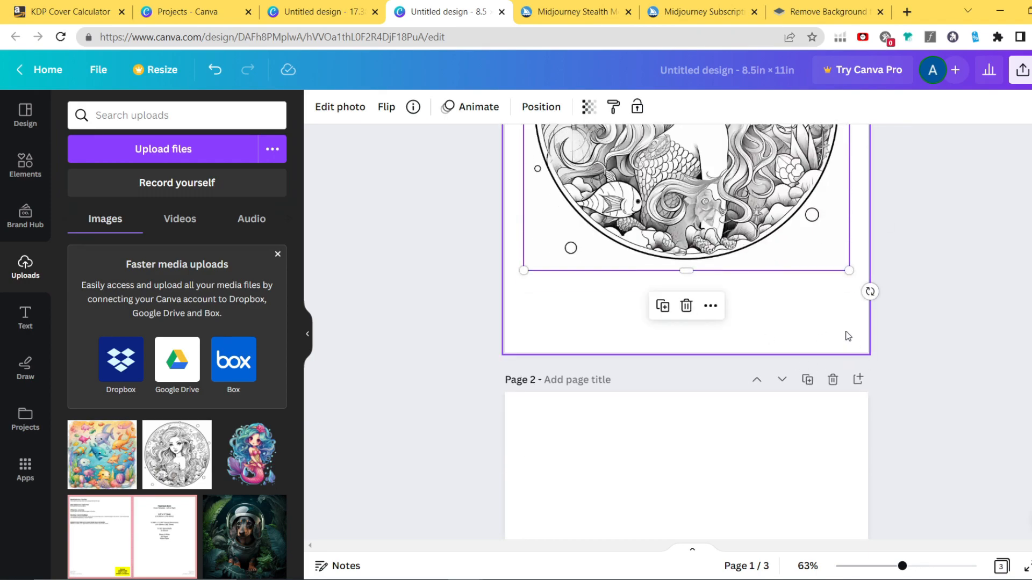
{"action": "scroll", "coordinate": [849, 346], "scroll_direction": "up", "scroll_amount": 4}
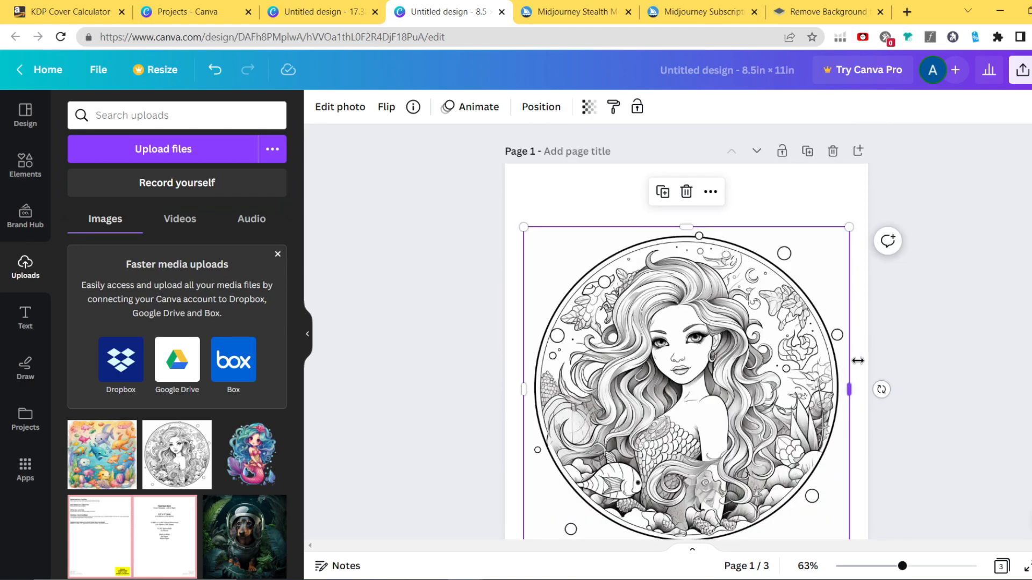
{"action": "left_click", "coordinate": [910, 341]}
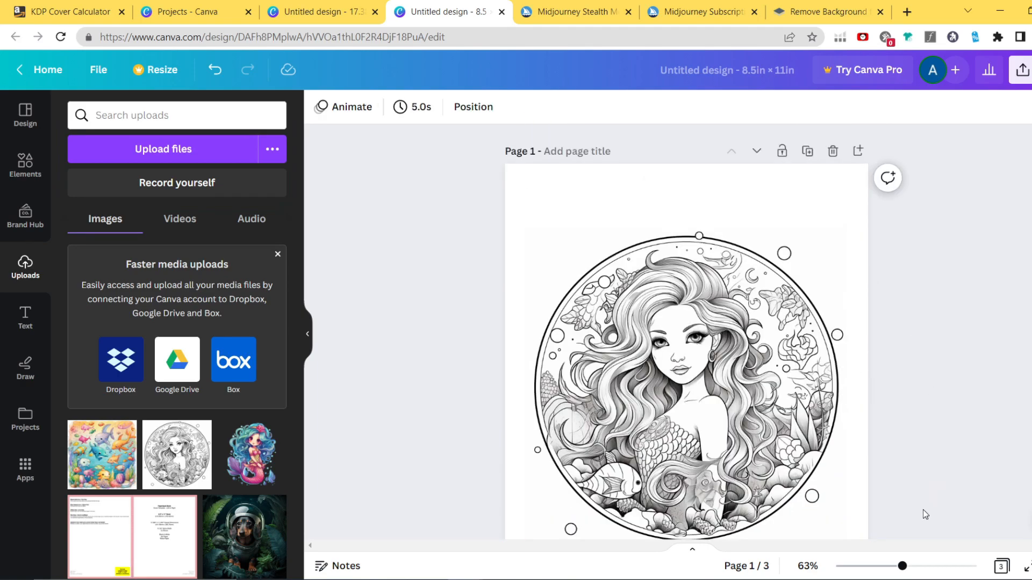
{"action": "left_click_drag", "start_coordinate": [902, 567], "coordinate": [888, 566]}
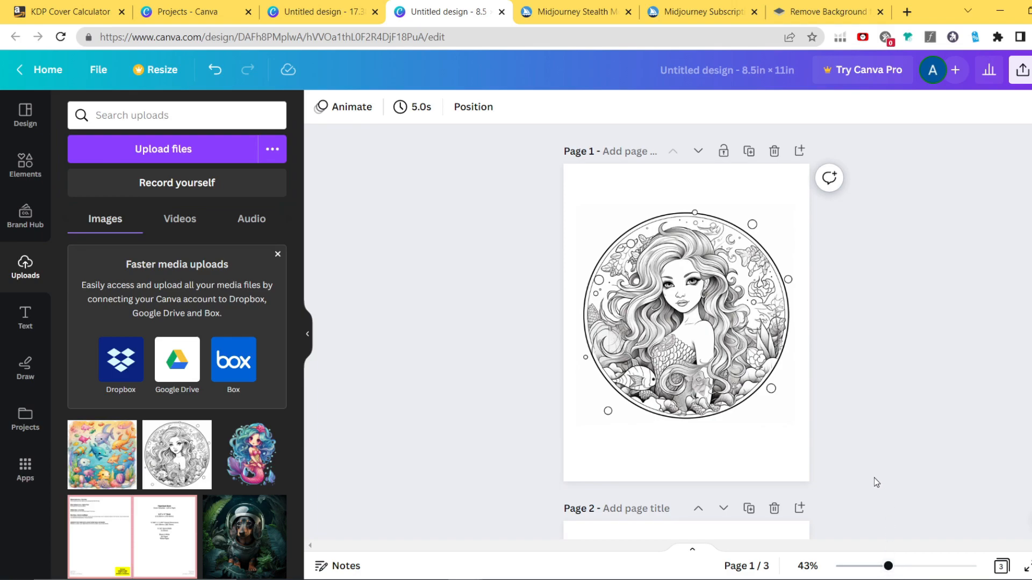
Step: Set the Sharpness of the mermaid drawing on page 1 to 55, checking the line quality up close
{"action": "left_click", "coordinate": [739, 303]}
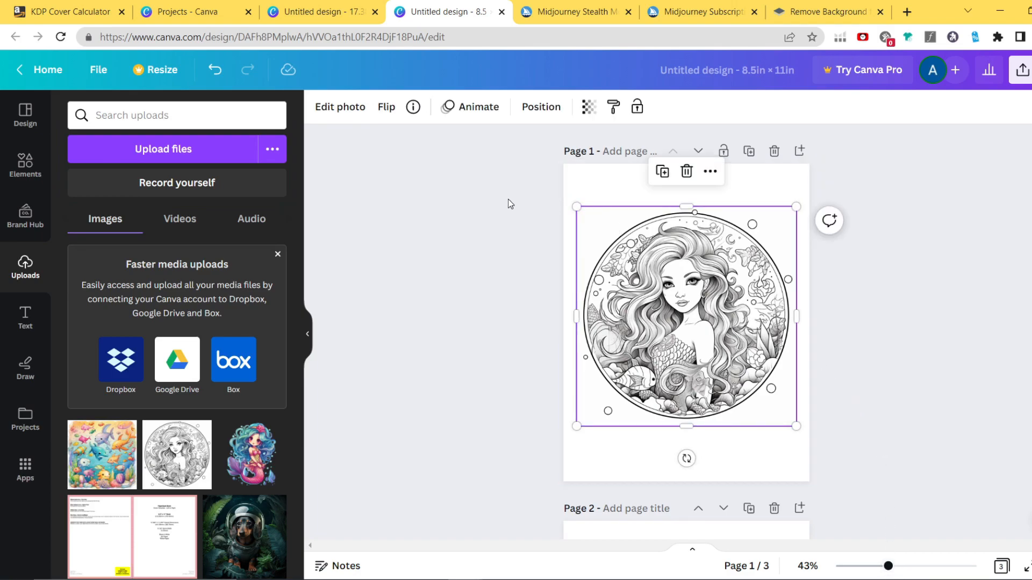
{"action": "left_click", "coordinate": [354, 110]}
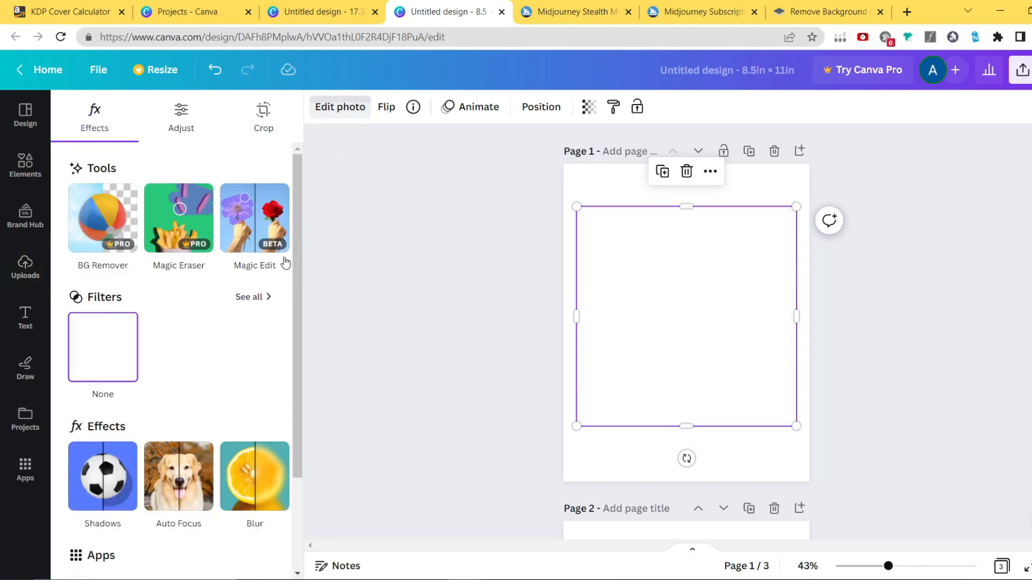
{"action": "left_click", "coordinate": [181, 117]}
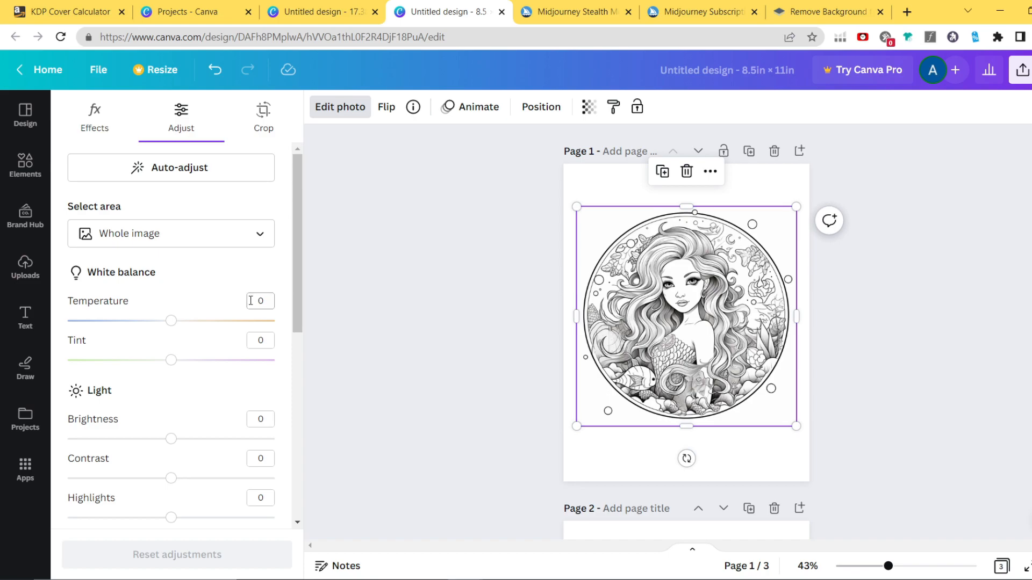
{"action": "scroll", "coordinate": [250, 301], "scroll_direction": "down", "scroll_amount": 2}
{"action": "scroll", "coordinate": [250, 304], "scroll_direction": "down", "scroll_amount": 2}
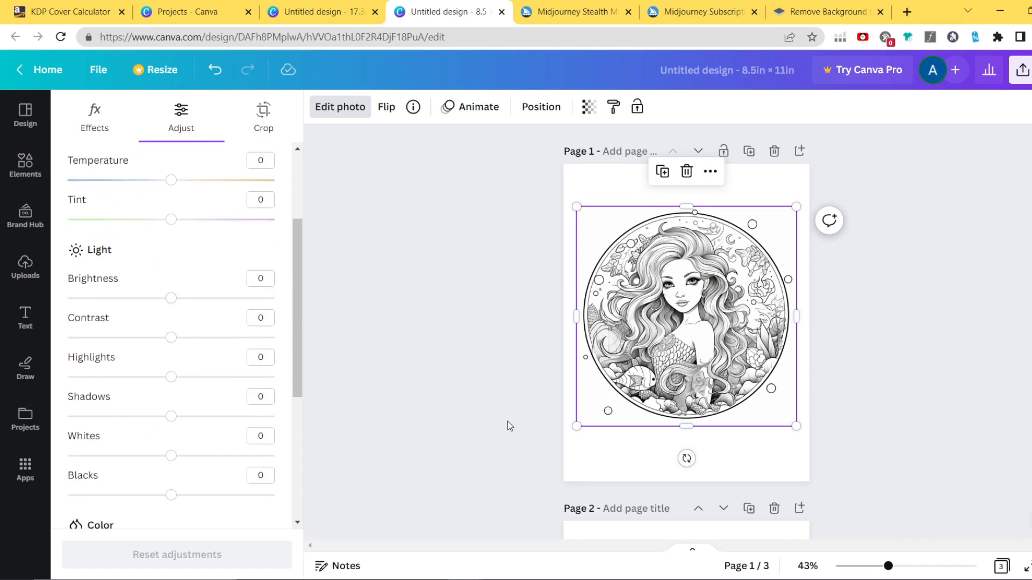
{"action": "left_click_drag", "start_coordinate": [888, 566], "coordinate": [900, 571]}
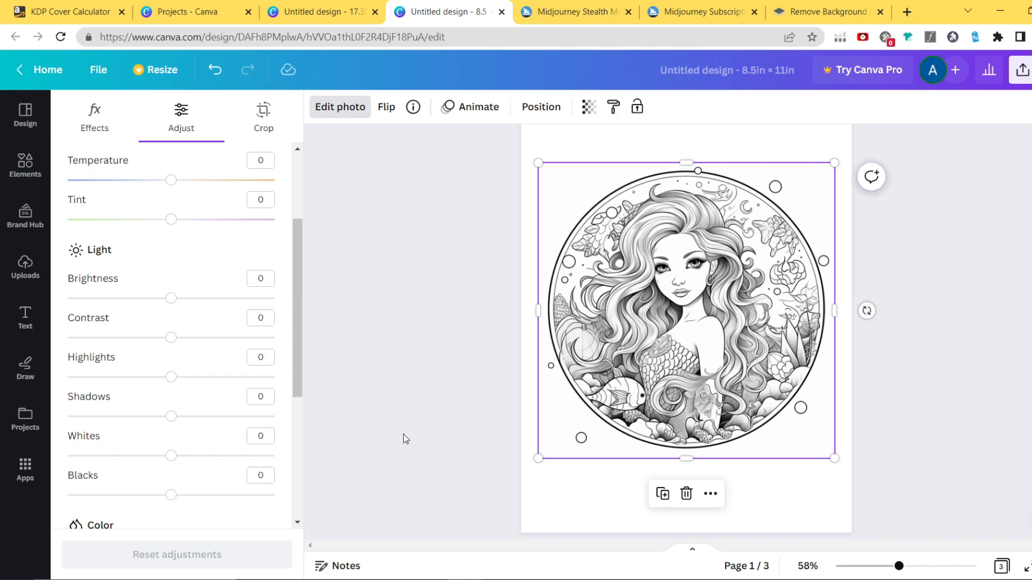
{"action": "left_click_drag", "start_coordinate": [898, 567], "coordinate": [981, 568]}
{"action": "scroll", "coordinate": [743, 435], "scroll_direction": "up", "scroll_amount": 7}
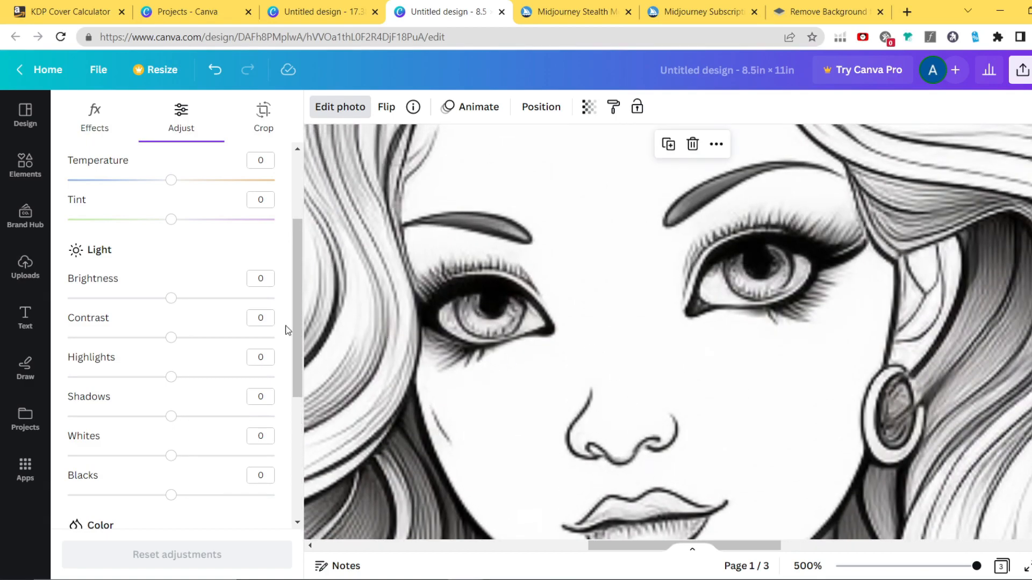
{"action": "scroll", "coordinate": [233, 344], "scroll_direction": "down", "scroll_amount": 3}
{"action": "scroll", "coordinate": [151, 361], "scroll_direction": "down", "scroll_amount": 2}
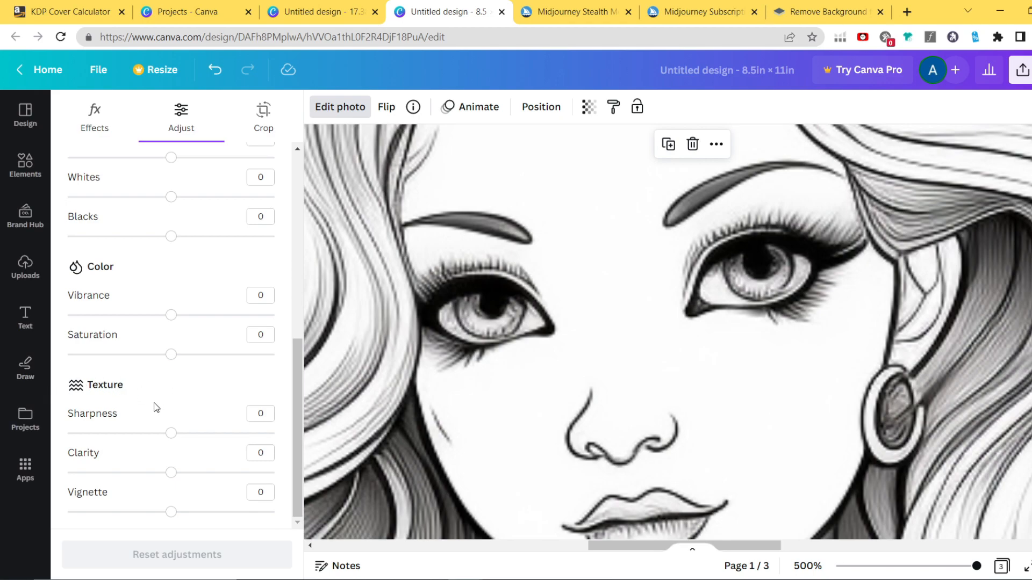
{"action": "left_click_drag", "start_coordinate": [182, 436], "coordinate": [229, 435]}
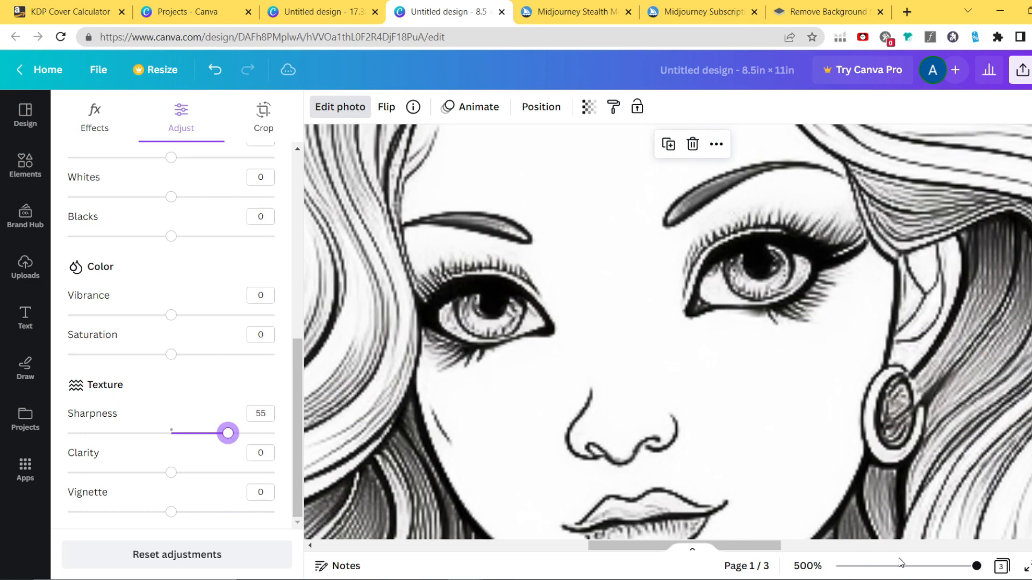
{"action": "left_click_drag", "start_coordinate": [977, 567], "coordinate": [898, 566]}
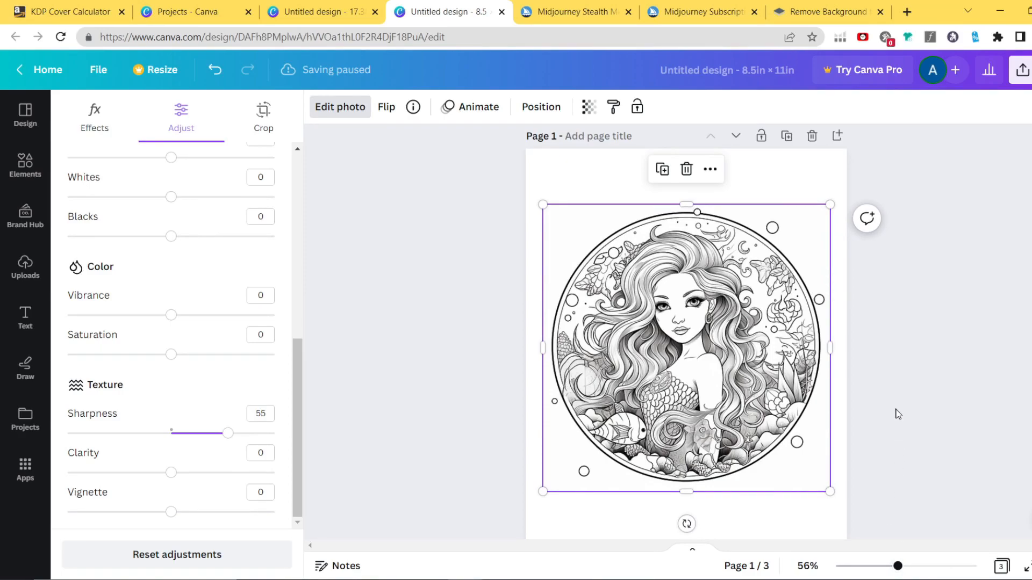
{"action": "key", "text": "Escape"}
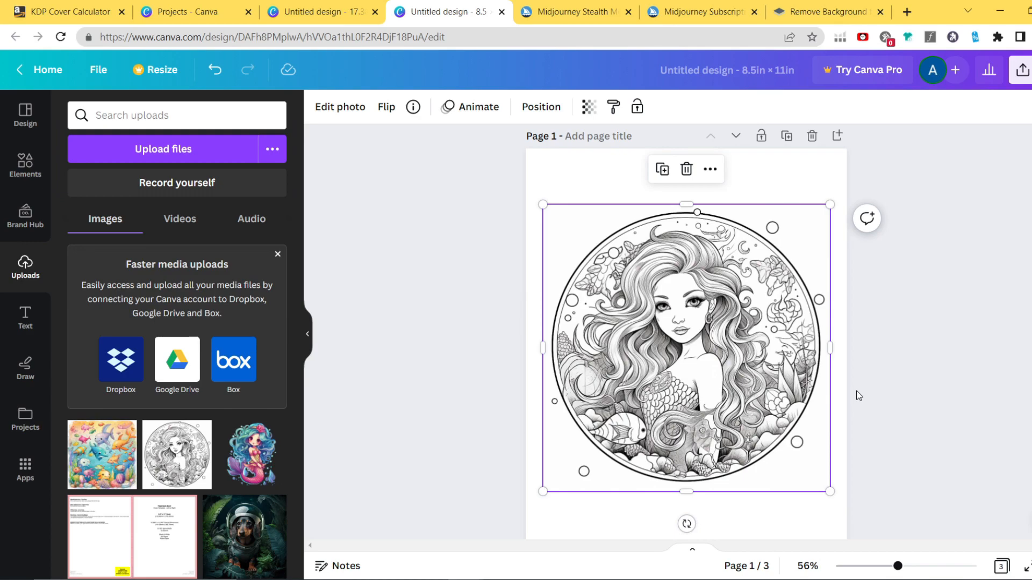
{"action": "left_click", "coordinate": [921, 320]}
Step: Look through all three pages of the interior design, from the mermaid drawing to the blank pages after it
{"action": "scroll", "coordinate": [923, 326], "scroll_direction": "up", "scroll_amount": 1}
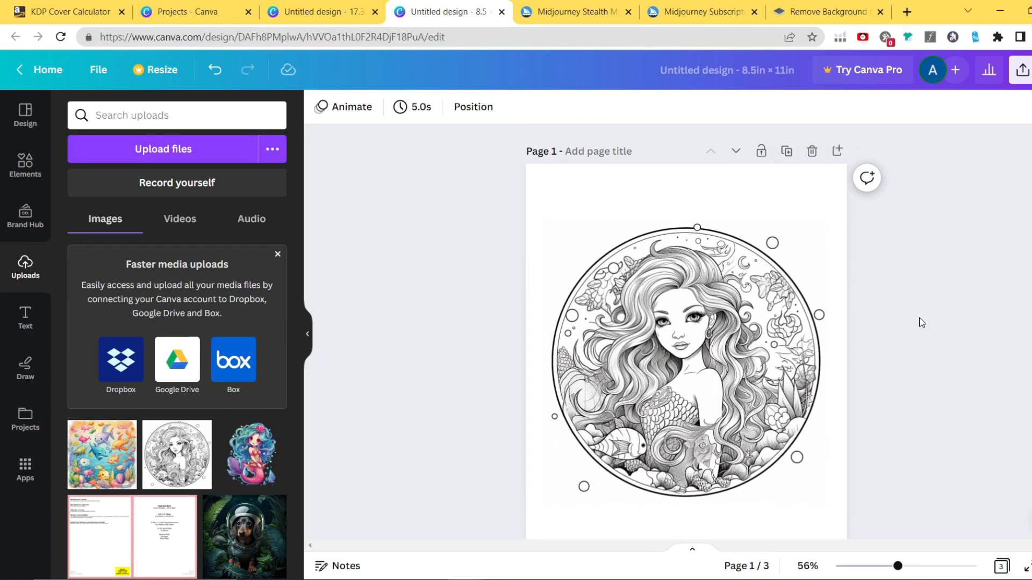
{"action": "scroll", "coordinate": [918, 331], "scroll_direction": "down", "scroll_amount": 5}
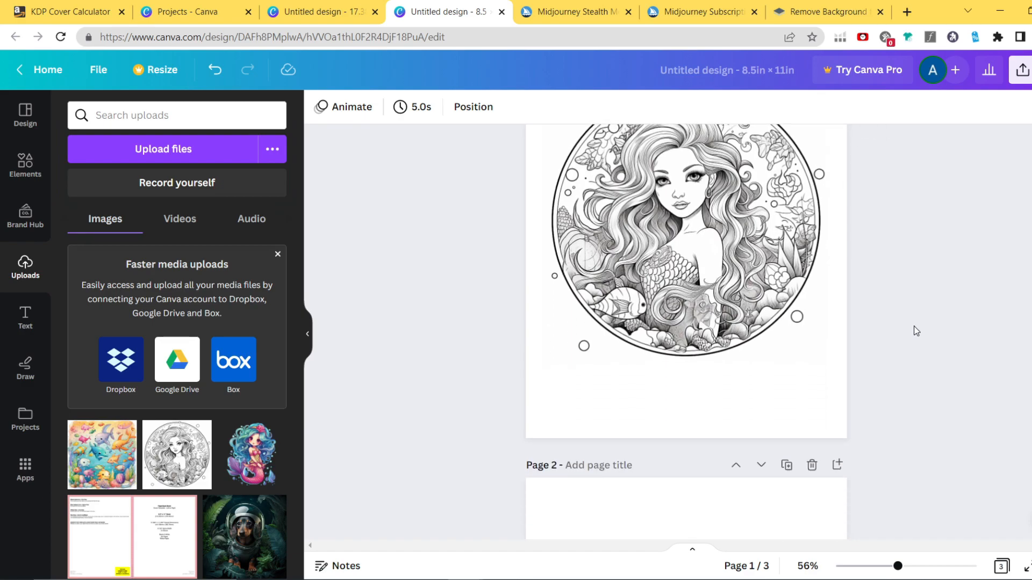
{"action": "scroll", "coordinate": [910, 327], "scroll_direction": "up", "scroll_amount": 3}
{"action": "scroll", "coordinate": [911, 329], "scroll_direction": "down", "scroll_amount": 12}
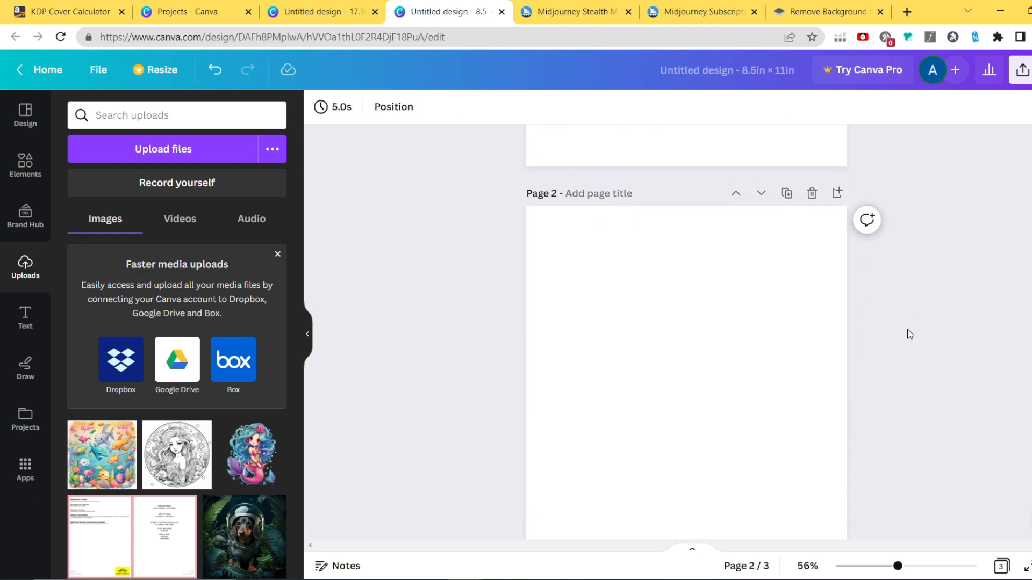
{"action": "scroll", "coordinate": [776, 348], "scroll_direction": "down", "scroll_amount": 2}
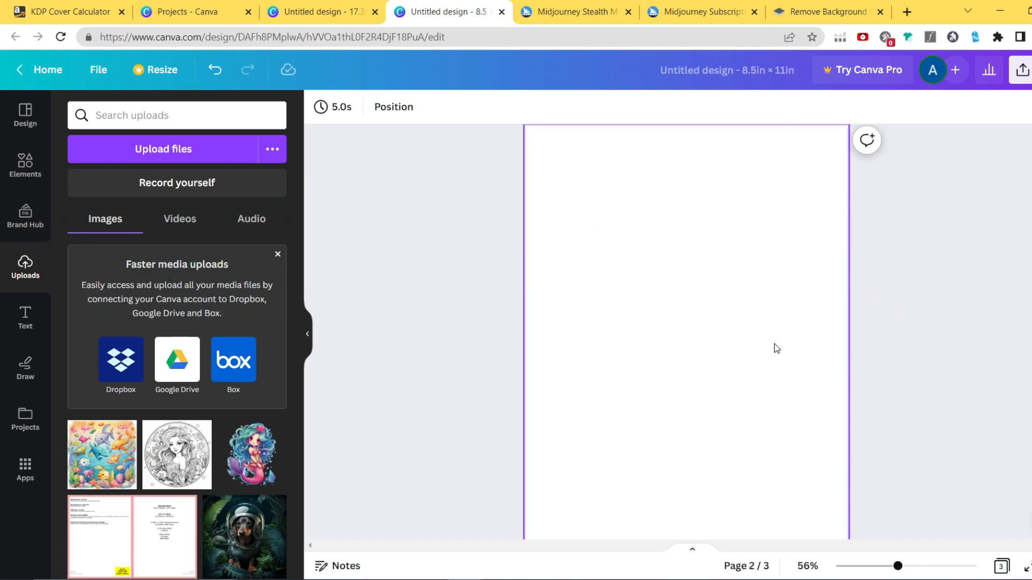
{"action": "scroll", "coordinate": [839, 368], "scroll_direction": "up", "scroll_amount": 15}
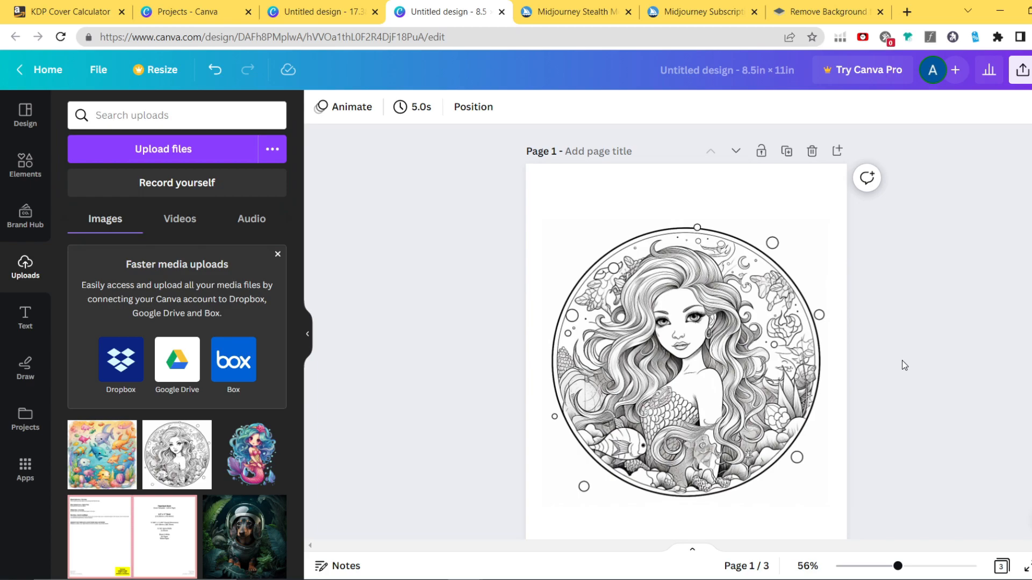
{"action": "scroll", "coordinate": [887, 335], "scroll_direction": "down", "scroll_amount": 8}
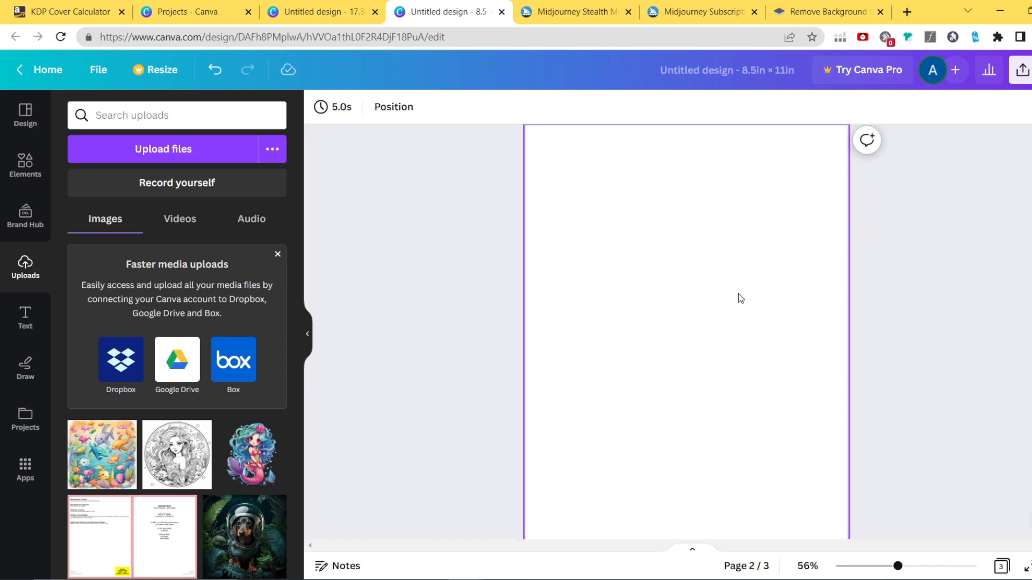
{"action": "scroll", "coordinate": [733, 282], "scroll_direction": "down", "scroll_amount": 4}
{"action": "scroll", "coordinate": [752, 290], "scroll_direction": "down", "scroll_amount": 3}
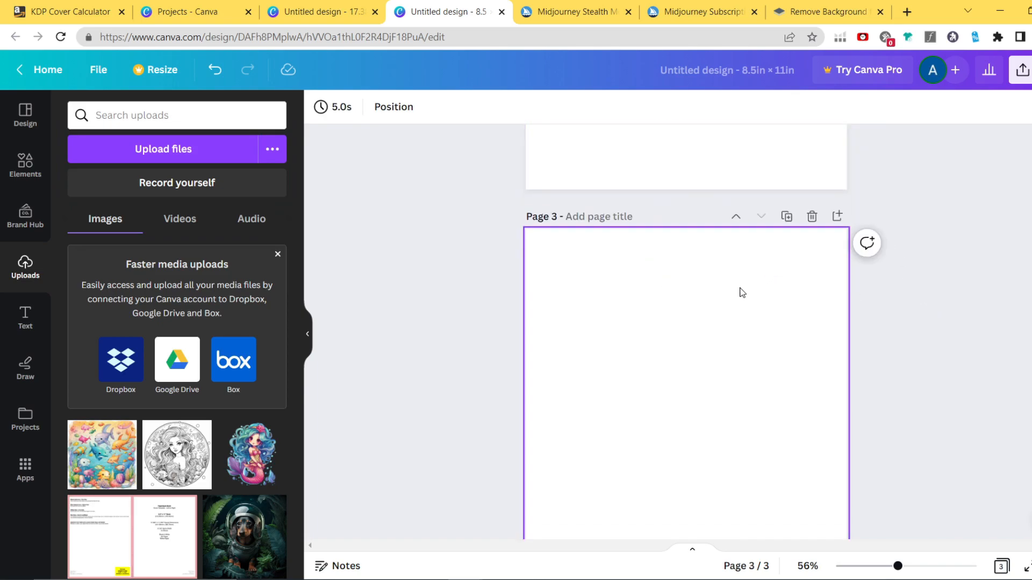
{"action": "scroll", "coordinate": [742, 295], "scroll_direction": "down", "scroll_amount": 3}
{"action": "scroll", "coordinate": [751, 300], "scroll_direction": "up", "scroll_amount": 15}
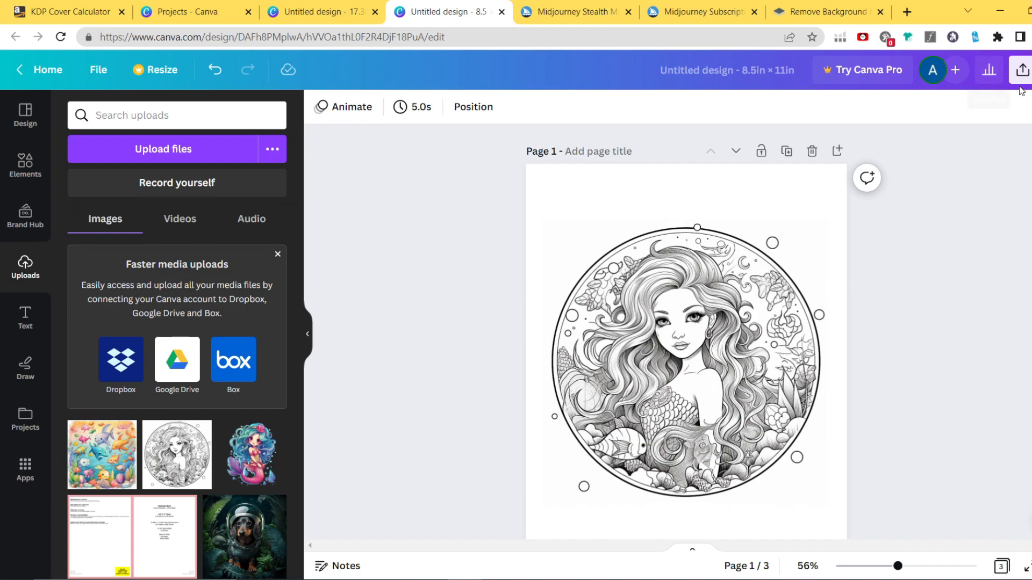
Step: View the interior design's download settings with PDF Print chosen as the file type, and close them without downloading
{"action": "left_click", "coordinate": [1022, 70]}
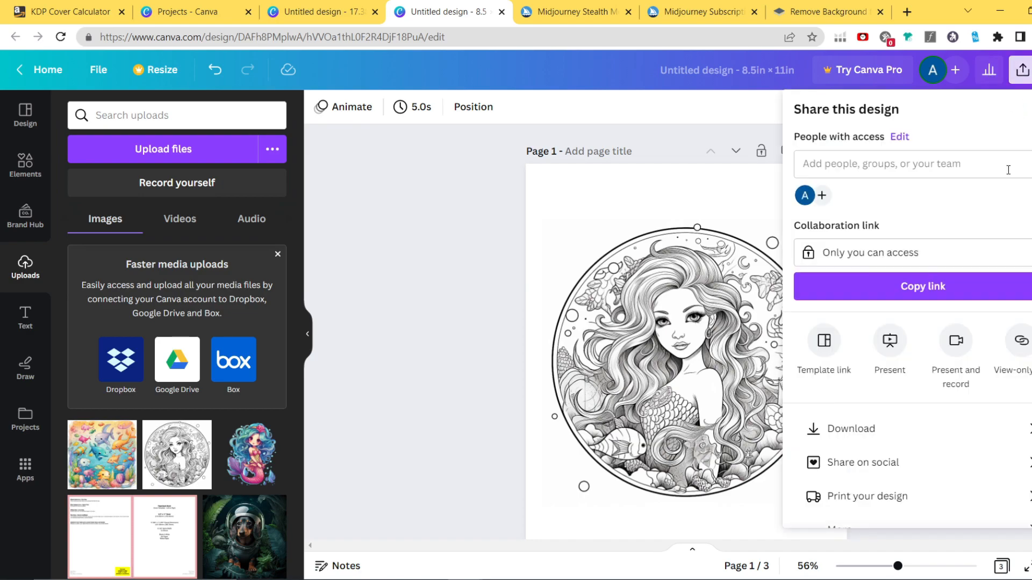
{"action": "left_click", "coordinate": [922, 428]}
{"action": "left_click", "coordinate": [910, 178]}
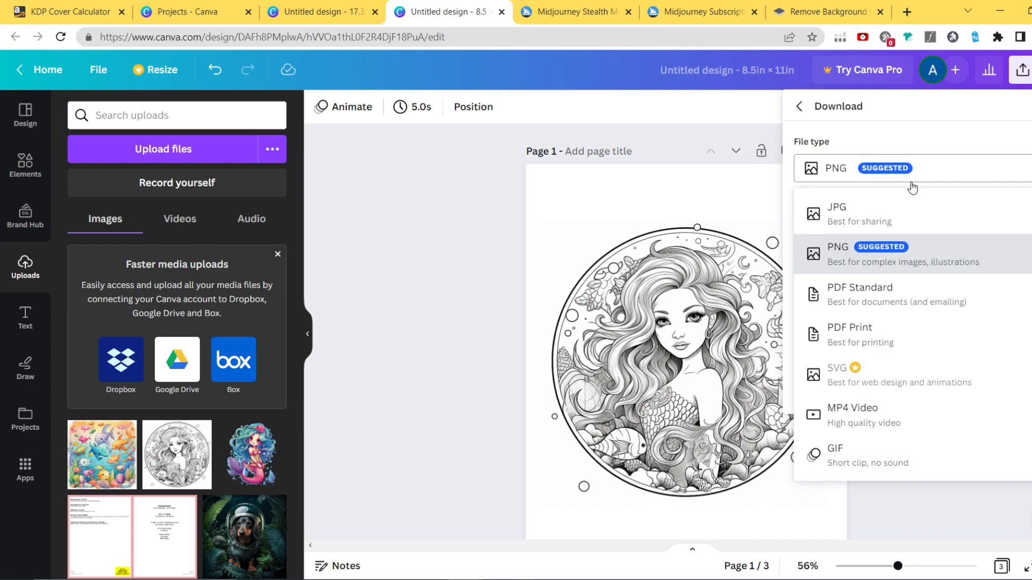
{"action": "left_click", "coordinate": [874, 335]}
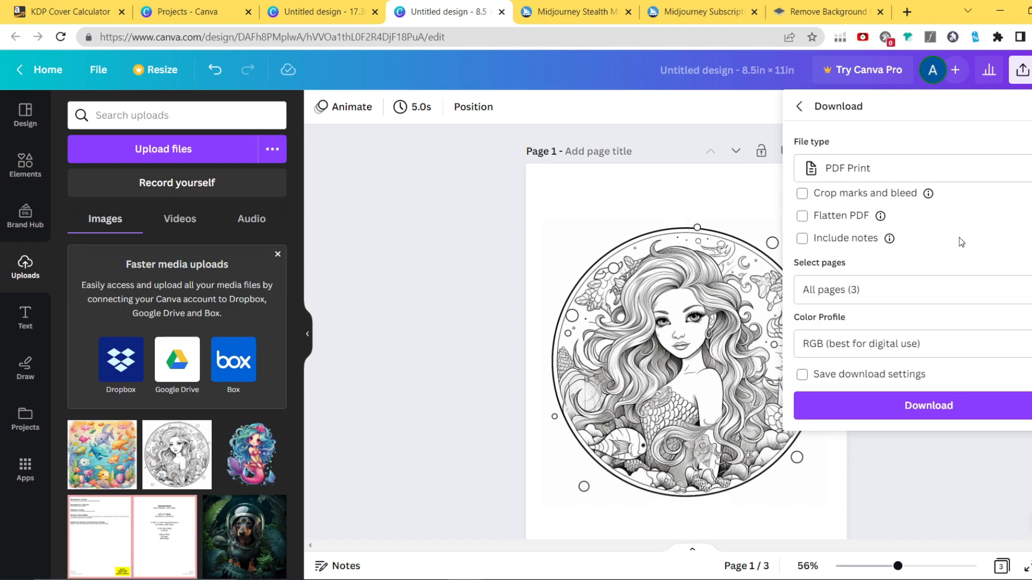
{"action": "left_click", "coordinate": [834, 175]}
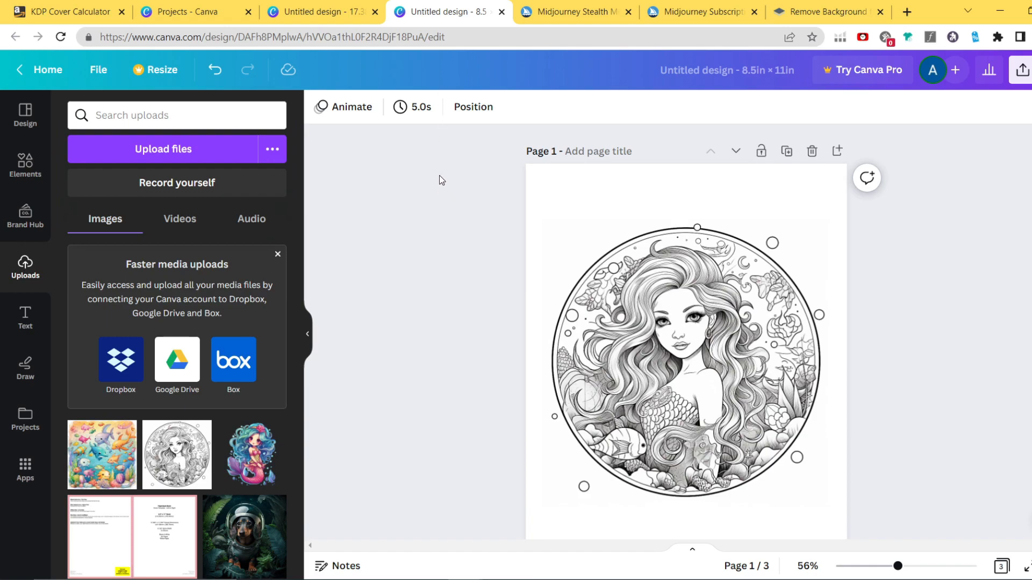
Step: In the 17.385in × 11.25in cover design, place the uploaded colorful mermaid image on the page
{"action": "left_click", "coordinate": [333, 9]}
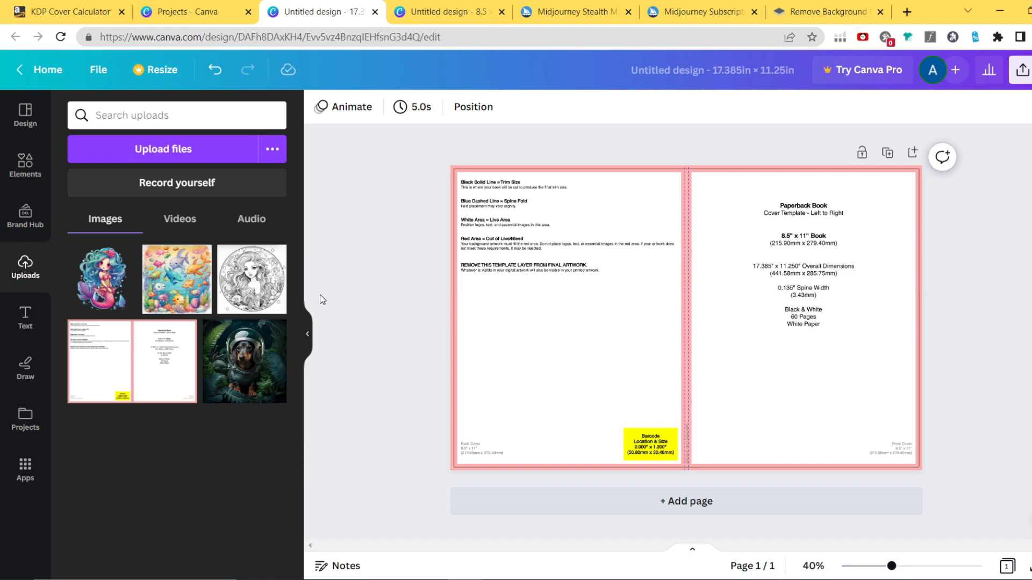
{"action": "left_click", "coordinate": [107, 278]}
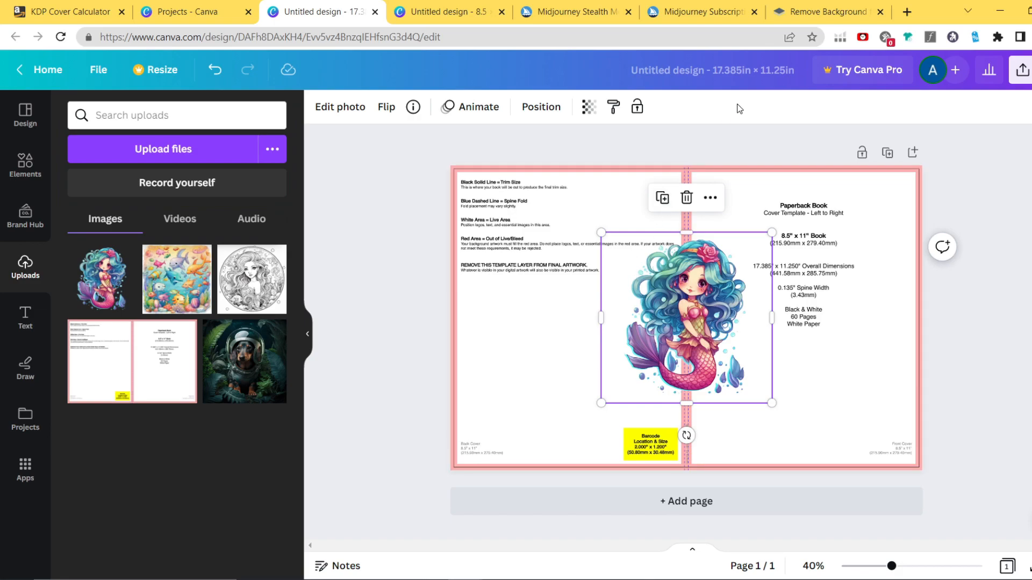
Step: Examine the mermaid's background removal result on remove.bg and the BG Remover option among Canva's photo effects
{"action": "left_click", "coordinate": [822, 11]}
{"action": "scroll", "coordinate": [696, 221], "scroll_direction": "up", "scroll_amount": 1}
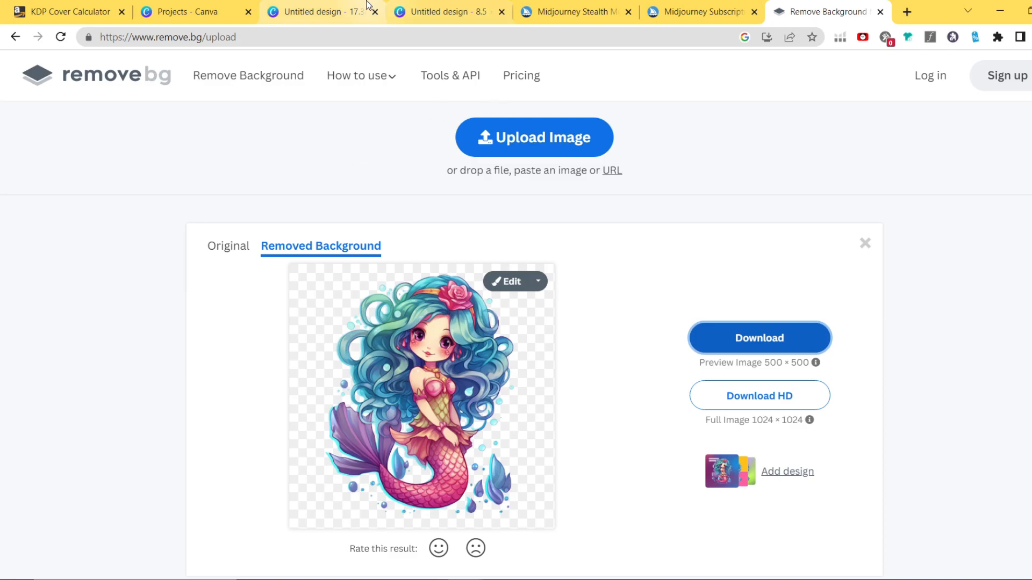
{"action": "left_click", "coordinate": [334, 5]}
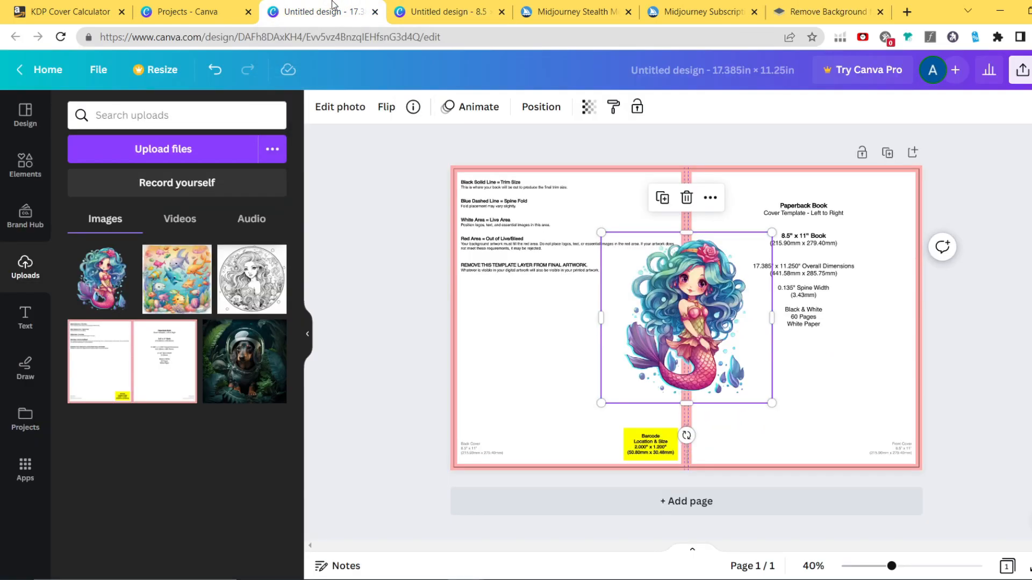
{"action": "left_click", "coordinate": [342, 109]}
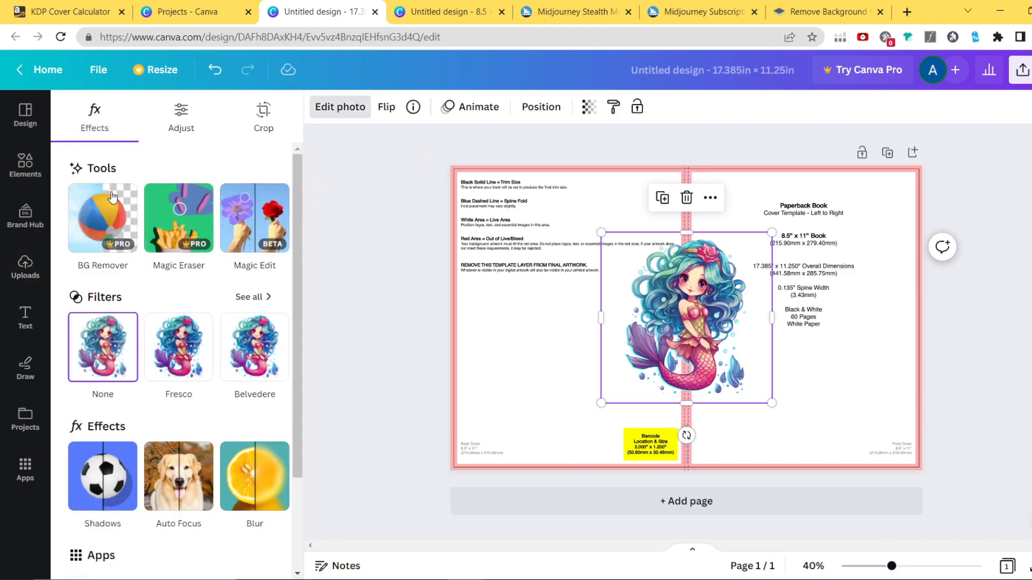
{"action": "left_click", "coordinate": [346, 213]}
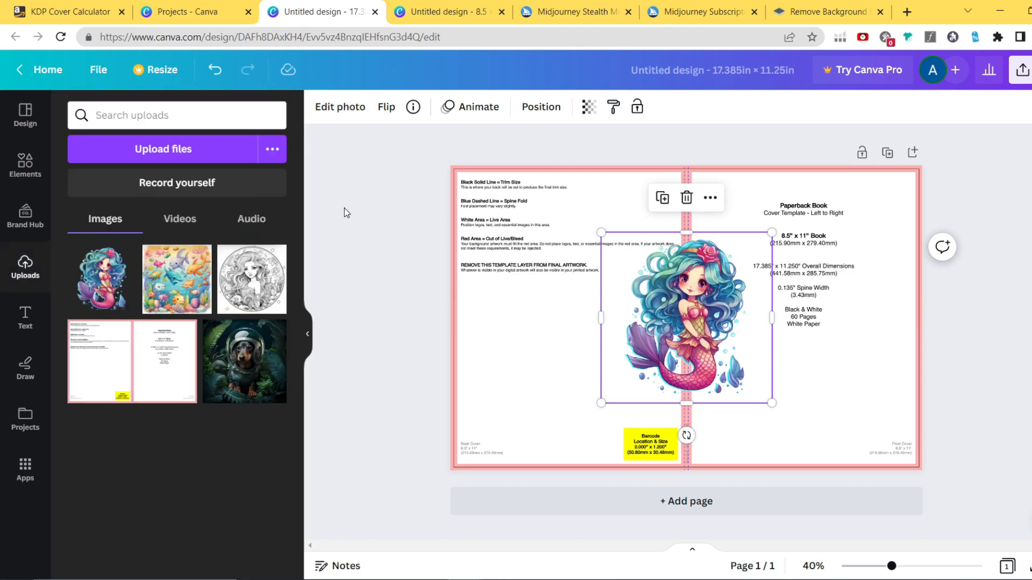
{"action": "left_click", "coordinate": [409, 308]}
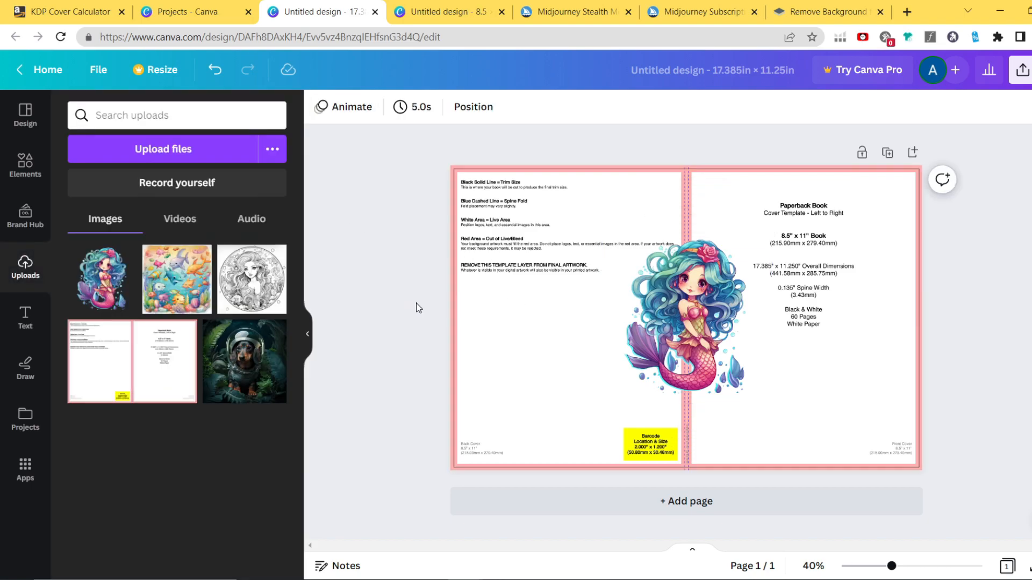
Step: Move the colorful mermaid image onto the front cover area of the template
{"action": "left_click_drag", "start_coordinate": [676, 307], "coordinate": [611, 301]}
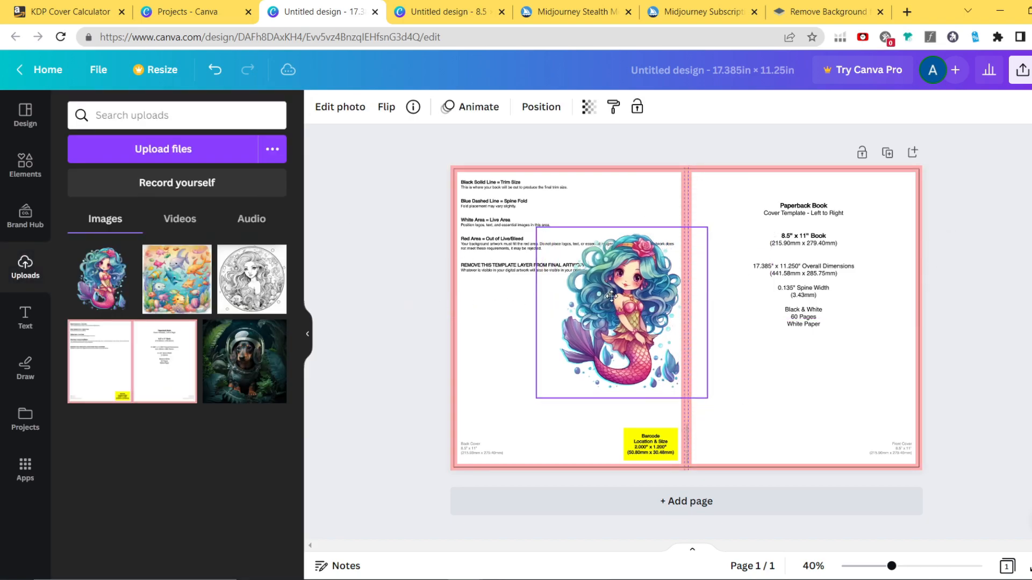
{"action": "left_click", "coordinate": [777, 18]}
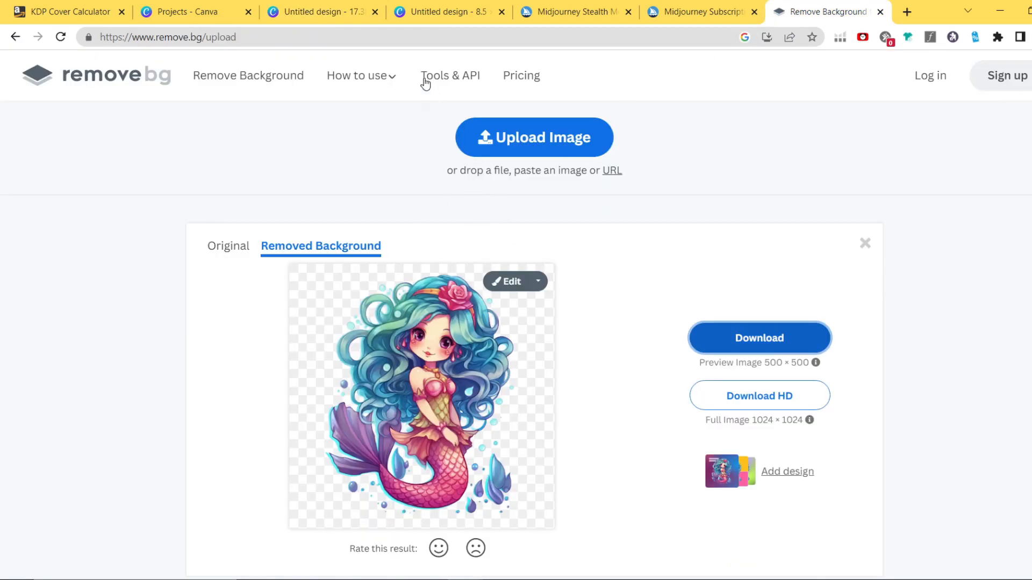
{"action": "left_click", "coordinate": [300, 11]}
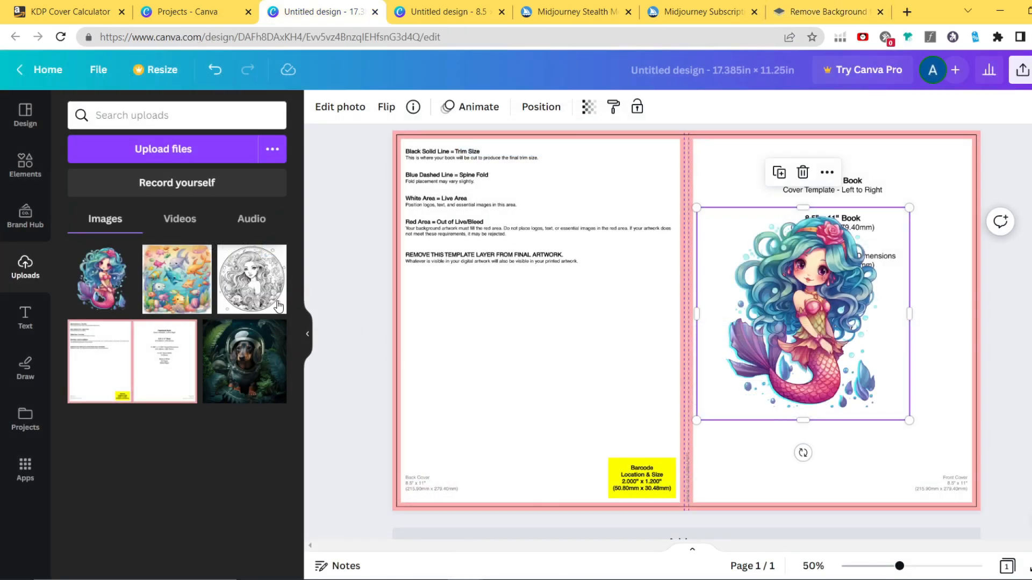
Step: Place the uploaded sea animals image and enlarge it to 11.25 in × 11.25 in over the front cover
{"action": "left_click", "coordinate": [172, 281]}
{"action": "left_click_drag", "start_coordinate": [652, 326], "coordinate": [792, 258]}
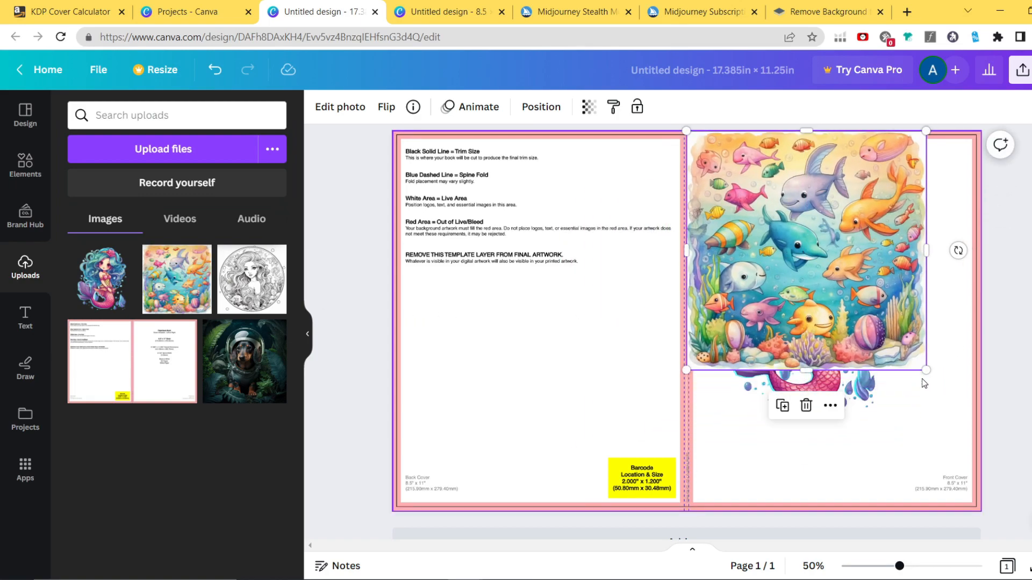
{"action": "left_click_drag", "start_coordinate": [925, 369], "coordinate": [1029, 567]}
{"action": "left_click_drag", "start_coordinate": [947, 443], "coordinate": [895, 442]}
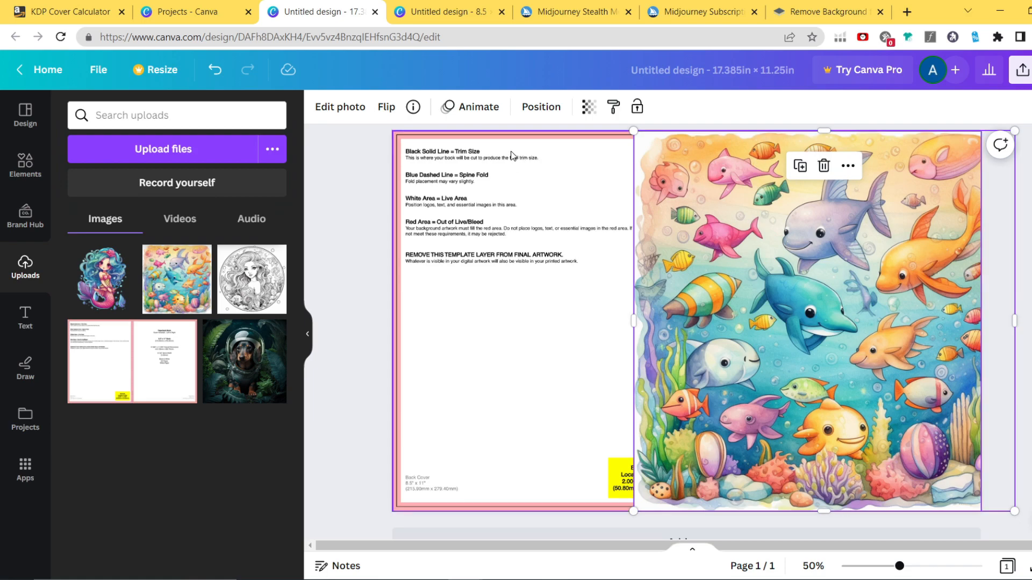
Step: Layer the sea animals image behind the mermaid but above the template, and move the mermaid lower on the front cover
{"action": "left_click", "coordinate": [541, 108]}
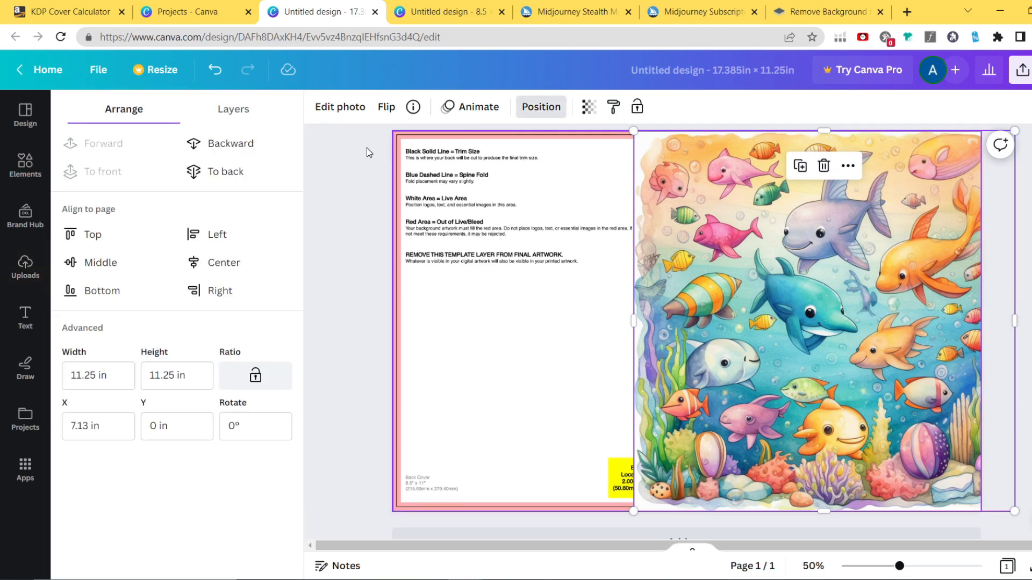
{"action": "left_click", "coordinate": [224, 171]}
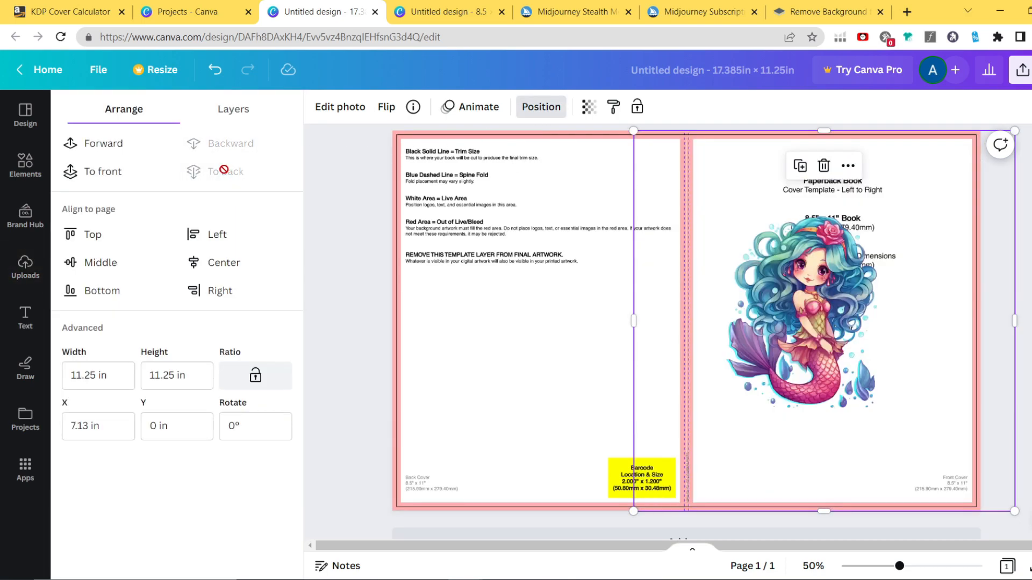
{"action": "left_click", "coordinate": [125, 147]}
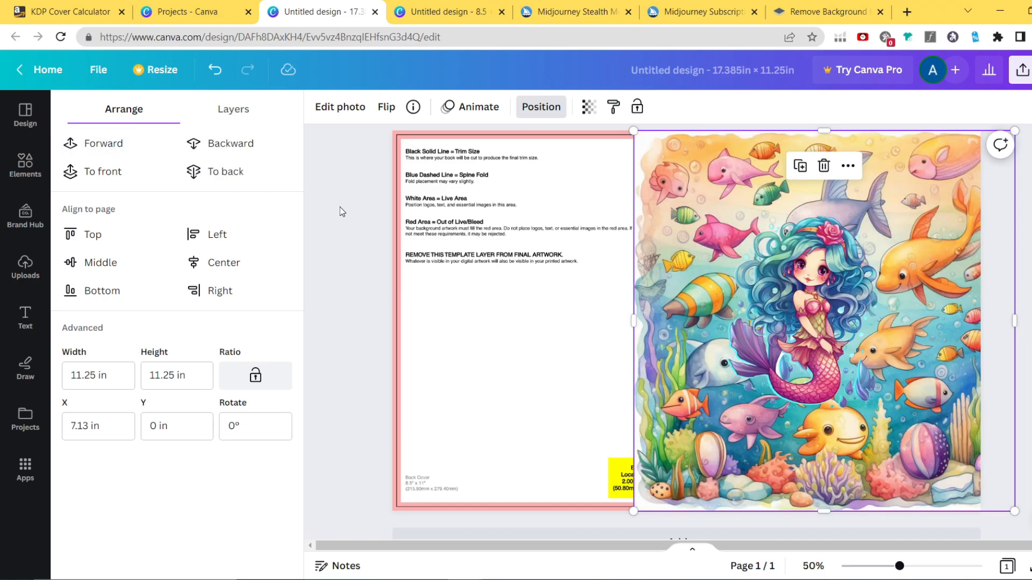
{"action": "left_click", "coordinate": [349, 236]}
{"action": "left_click", "coordinate": [384, 300]}
{"action": "left_click_drag", "start_coordinate": [771, 306], "coordinate": [787, 359]}
Step: Duplicate the sea animals image and position the copy over the back cover
{"action": "left_click", "coordinate": [706, 220]}
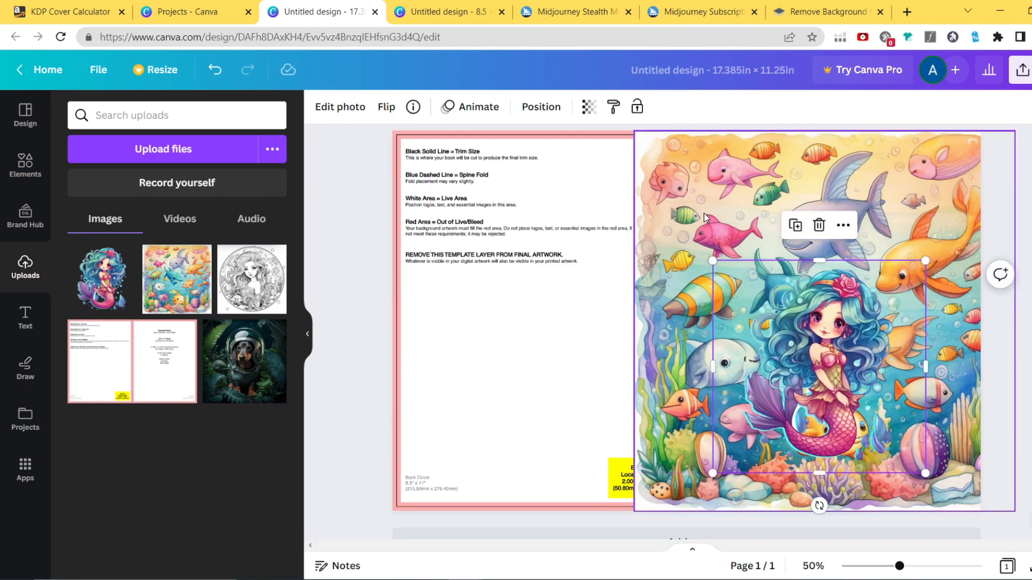
{"action": "key", "text": "ctrl+d"}
{"action": "left_click_drag", "start_coordinate": [799, 234], "coordinate": [434, 225]}
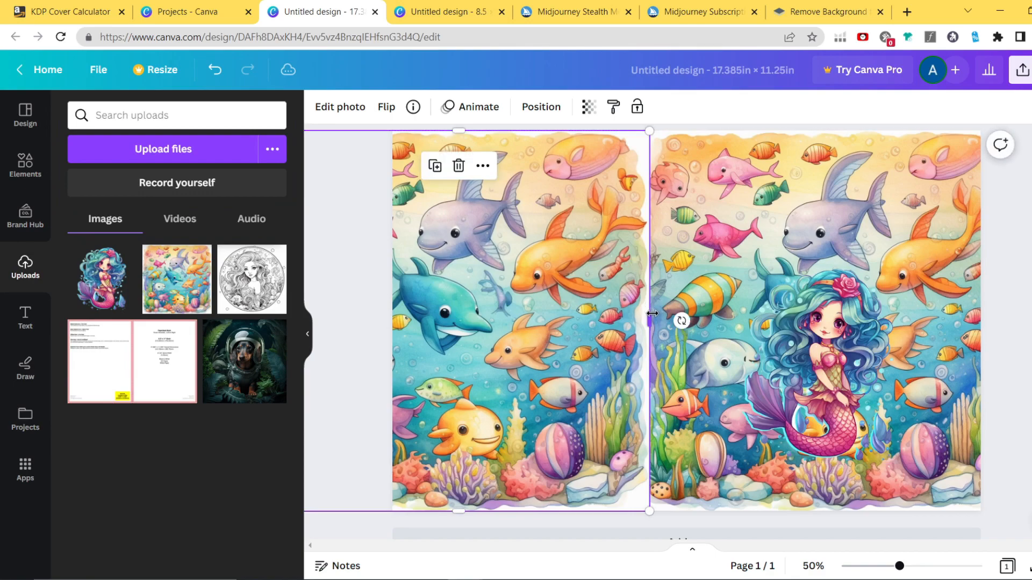
{"action": "left_click_drag", "start_coordinate": [649, 321], "coordinate": [618, 313]}
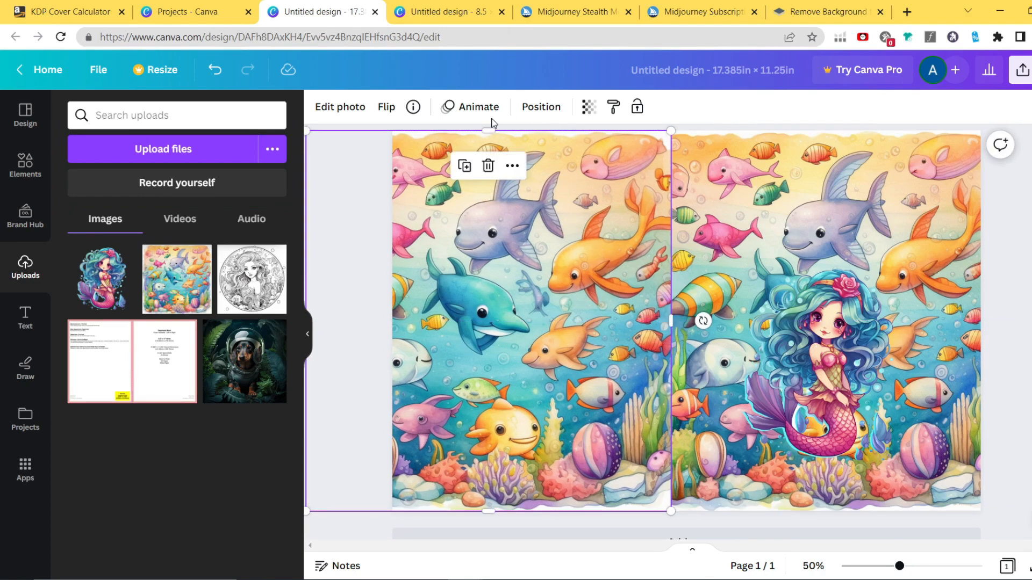
Step: Flip the back cover's sea animals image horizontally and shift it to mirror the front cover image at their shared edge
{"action": "left_click", "coordinate": [386, 108]}
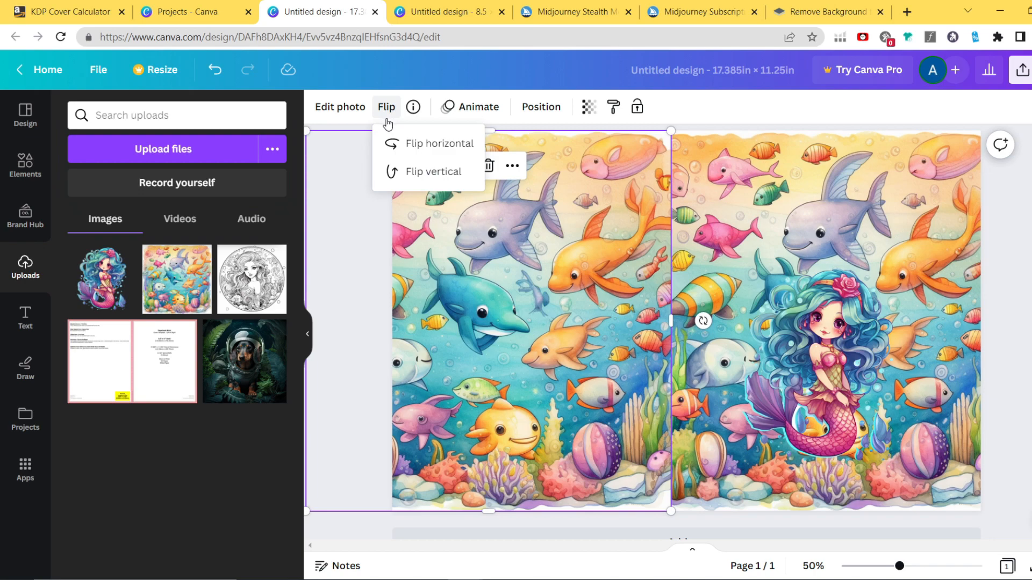
{"action": "left_click", "coordinate": [414, 144]}
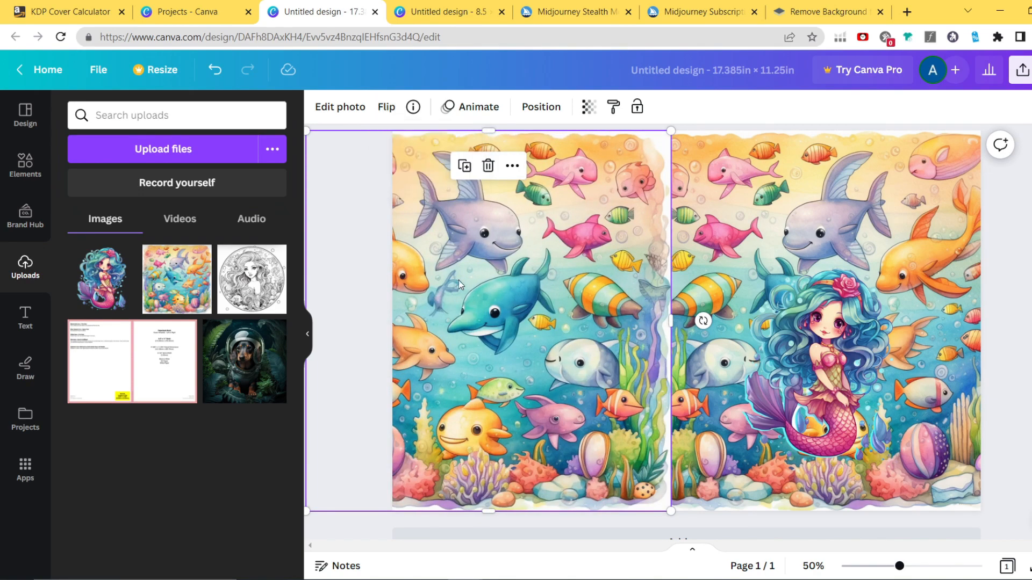
{"action": "left_click_drag", "start_coordinate": [670, 321], "coordinate": [651, 321]}
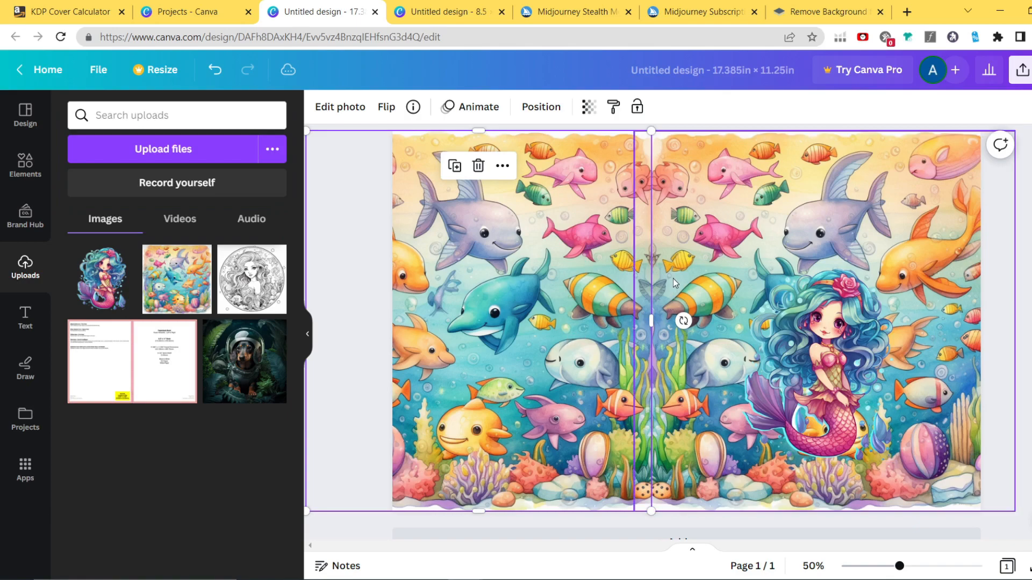
Step: Shift both sea animals images so their mirrored edges meet at the spine, and move the mermaid higher on the front cover
{"action": "left_click", "coordinate": [674, 254]}
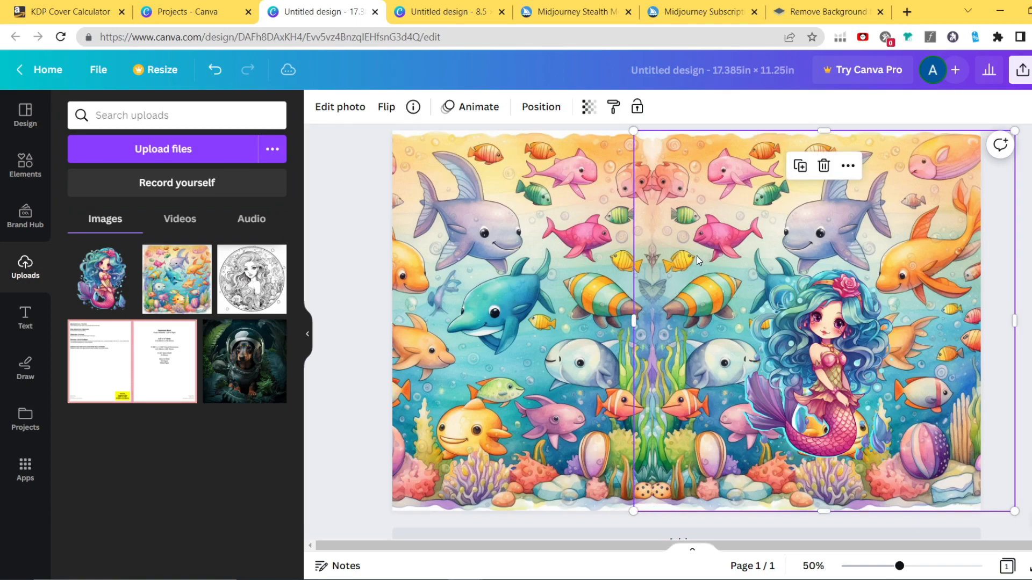
{"action": "left_click_drag", "start_coordinate": [705, 256], "coordinate": [763, 244]}
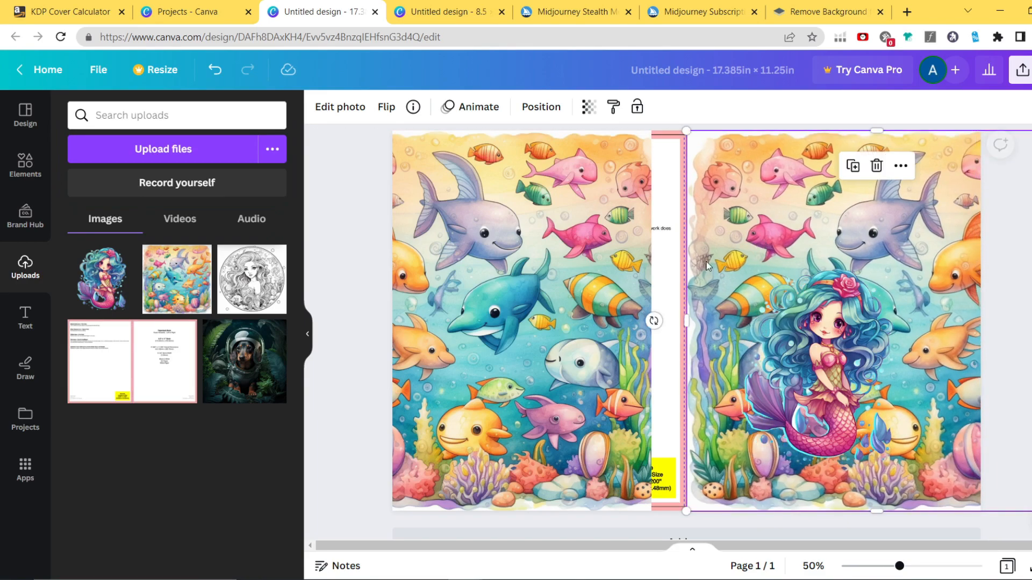
{"action": "left_click_drag", "start_coordinate": [573, 275], "coordinate": [611, 274]}
{"action": "left_click_drag", "start_coordinate": [733, 239], "coordinate": [707, 232]}
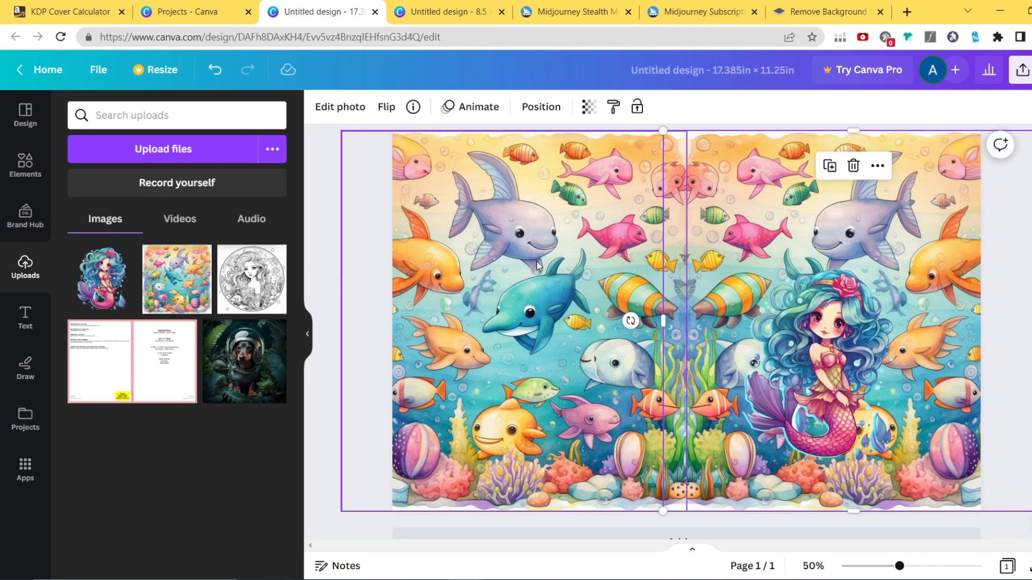
{"action": "left_click", "coordinate": [369, 231]}
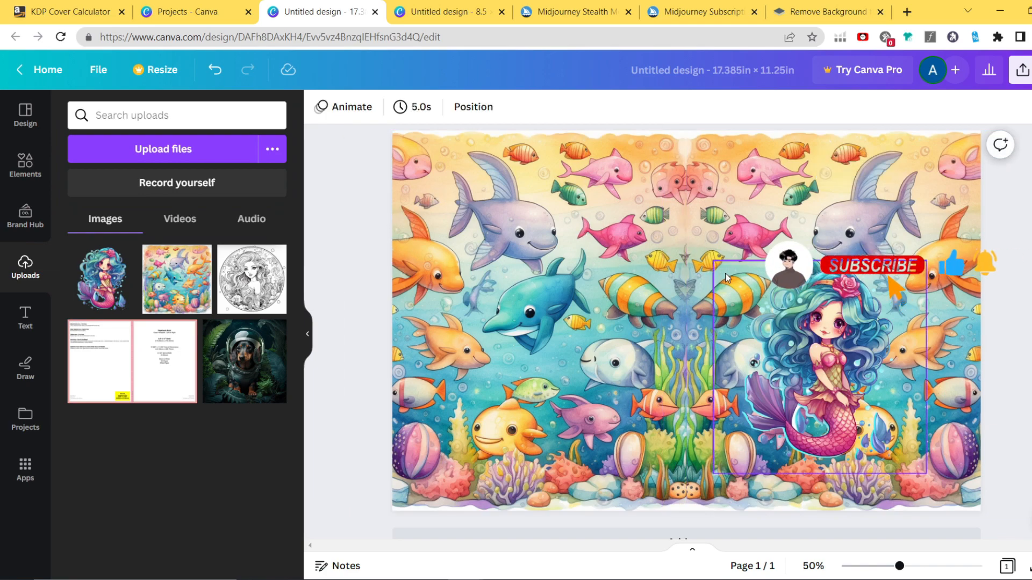
{"action": "left_click_drag", "start_coordinate": [823, 350], "coordinate": [826, 314]}
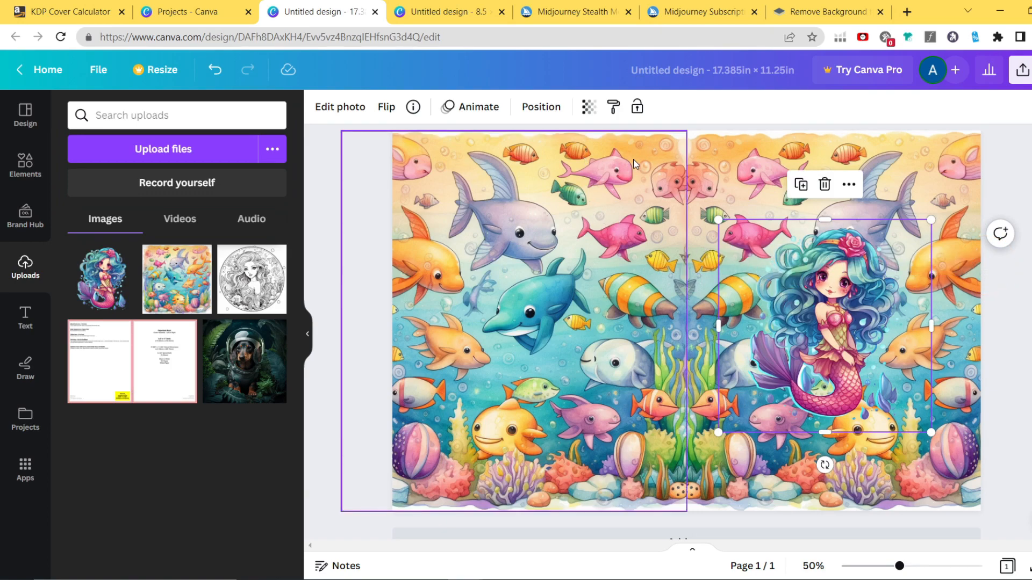
{"action": "left_click", "coordinate": [747, 178]}
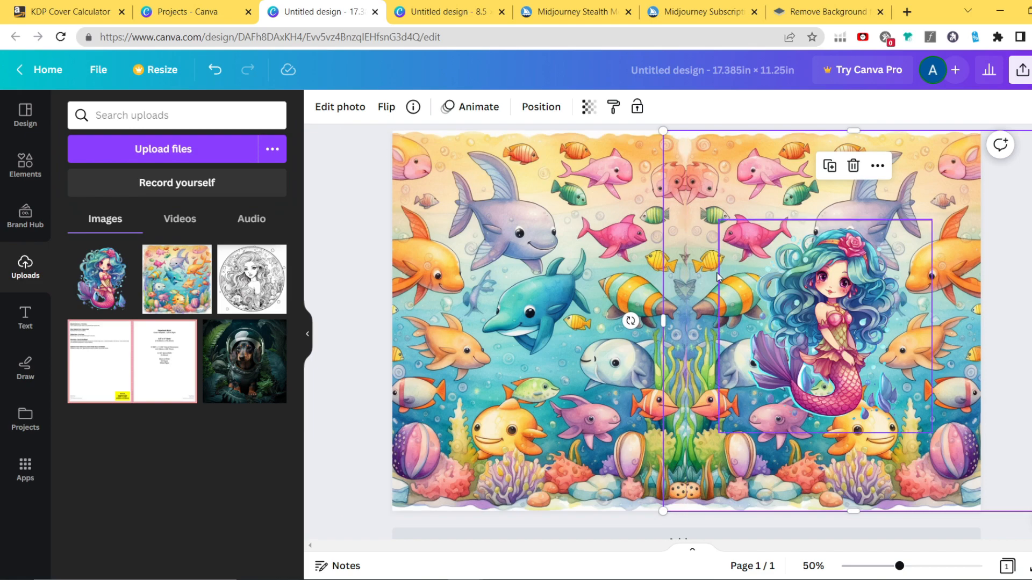
Step: Add a heading to the cover reading "MERMAID Coloring Book"
{"action": "left_click", "coordinate": [25, 163]}
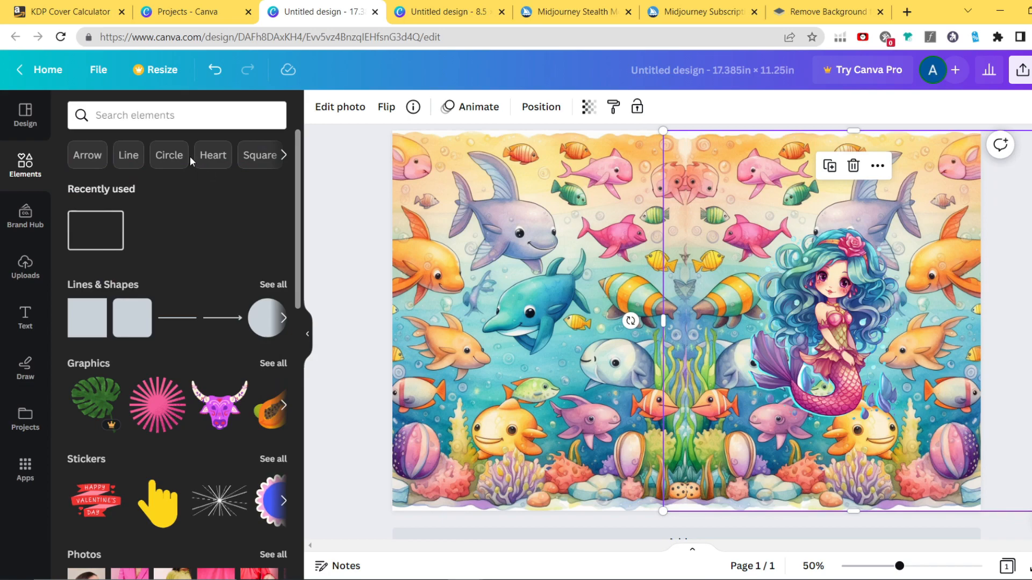
{"action": "left_click", "coordinate": [26, 317]}
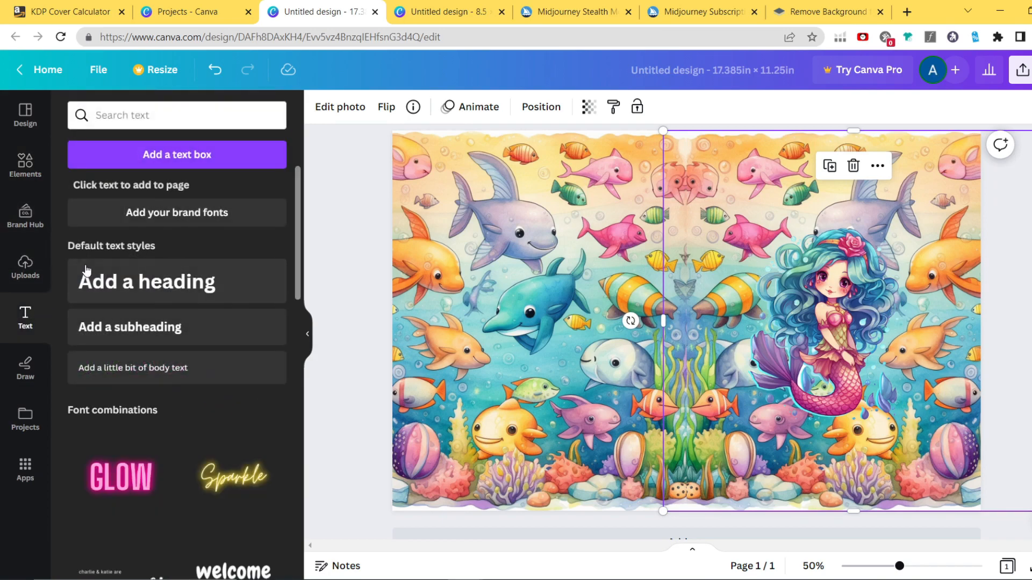
{"action": "left_click", "coordinate": [138, 284]}
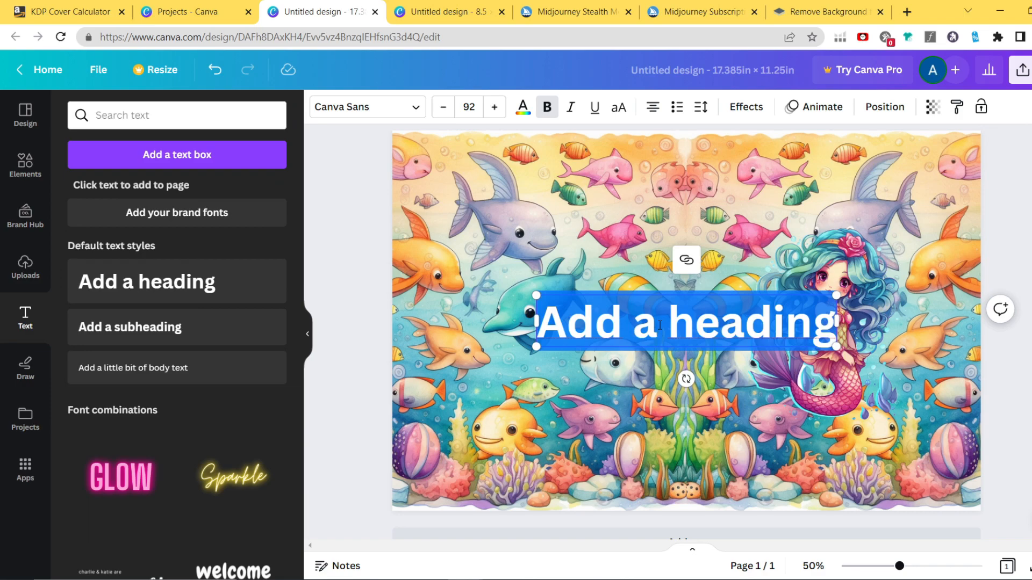
{"action": "type", "text": "MERMAID "}
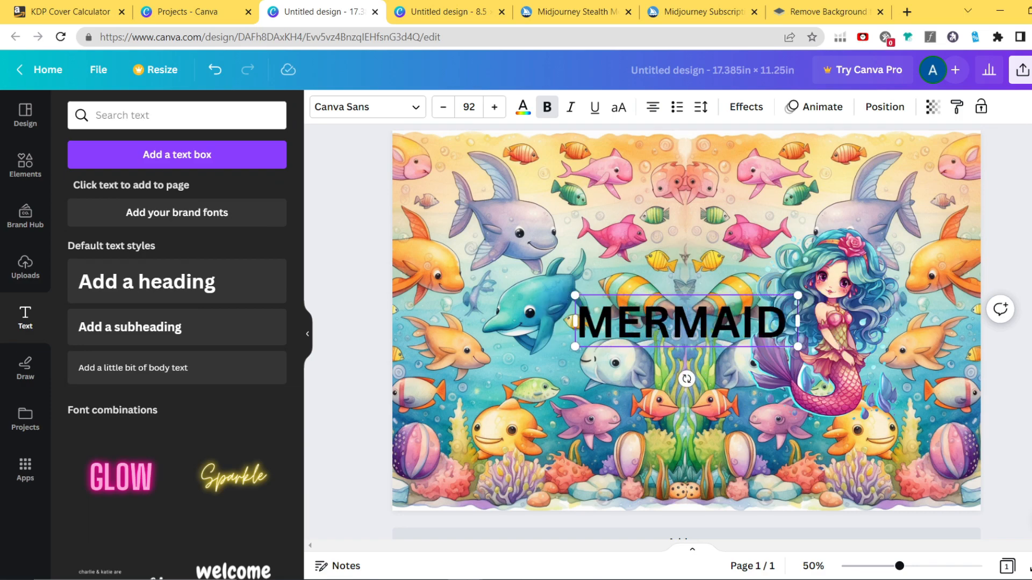
{"action": "type", "text": "Coloringh"}
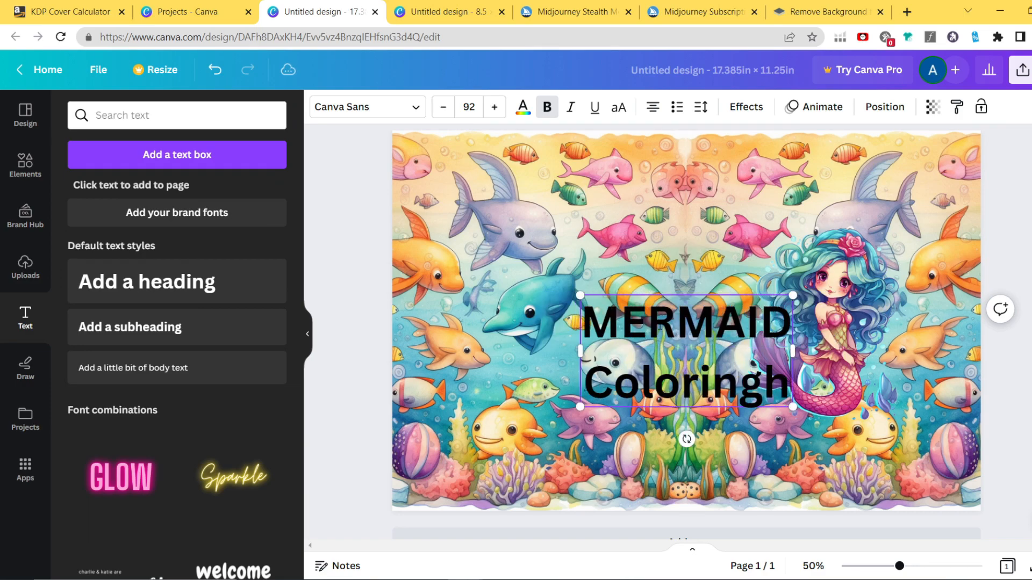
{"action": "key", "text": "BackSpace"}
{"action": "type", "text": "Book"}
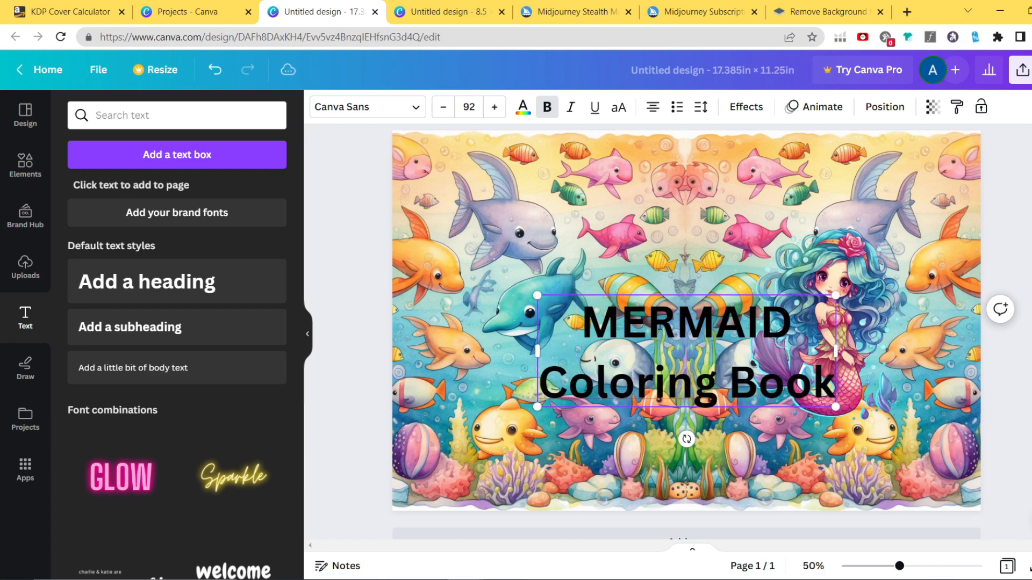
Step: Recolor the whole title text with the dark pink from the mermaid image's photo colors
{"action": "left_click_drag", "start_coordinate": [835, 397], "coordinate": [581, 321]}
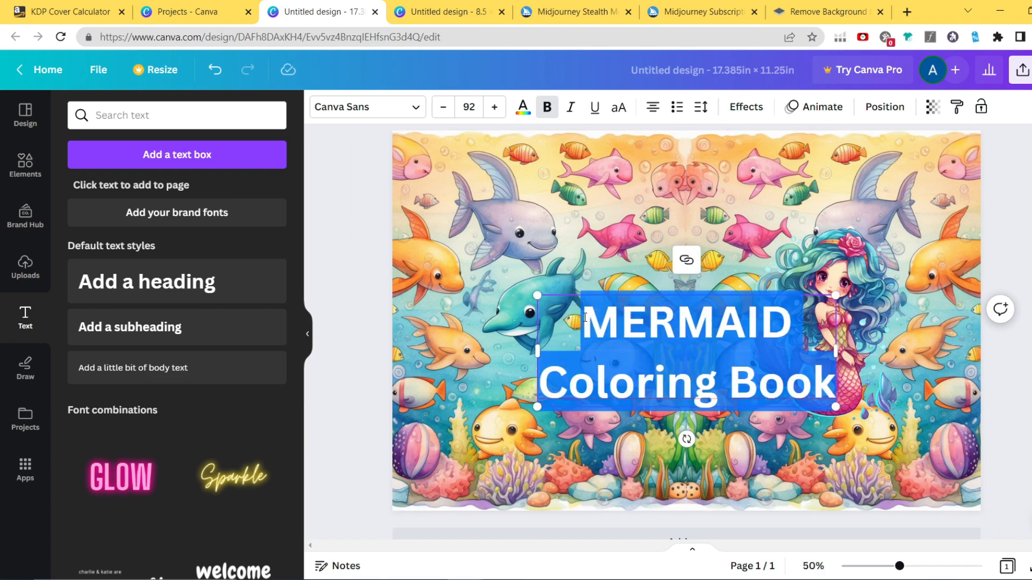
{"action": "left_click", "coordinate": [516, 110]}
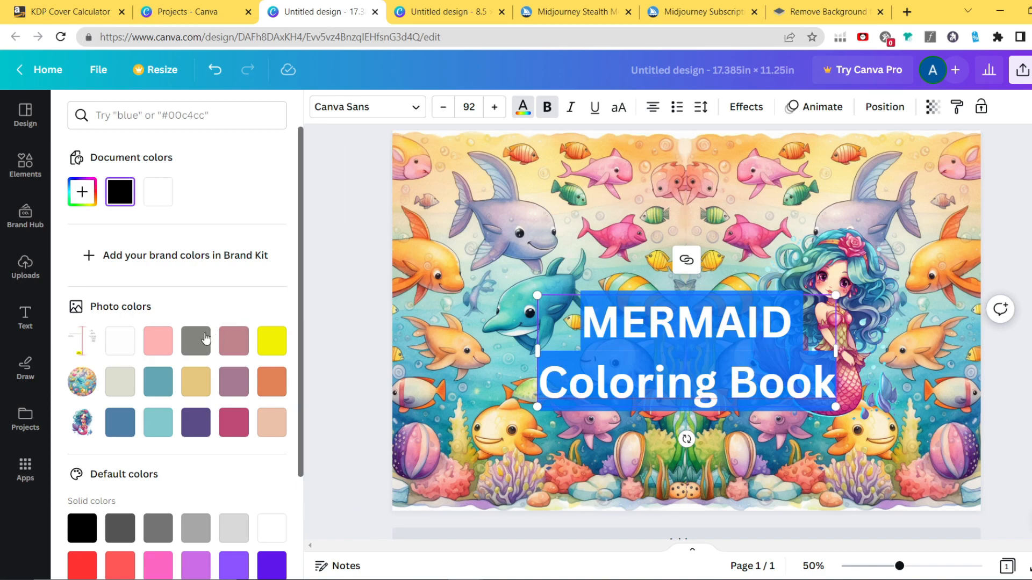
{"action": "left_click", "coordinate": [232, 421]}
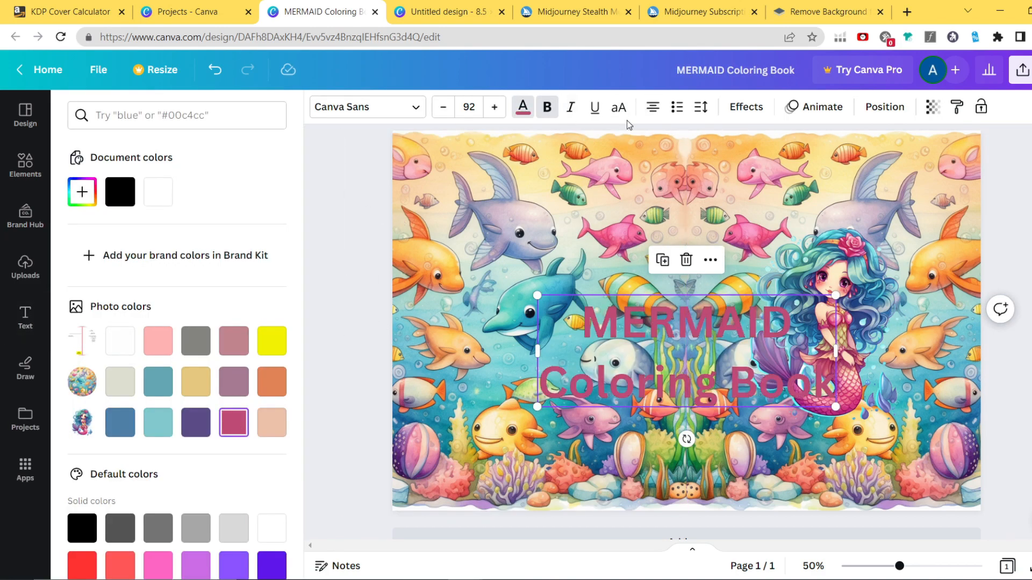
Step: Apply a Shadow effect to the title in black with transparency set to 100
{"action": "left_click", "coordinate": [746, 106]}
{"action": "left_click", "coordinate": [169, 185]}
{"action": "left_click", "coordinate": [263, 423]}
{"action": "left_click", "coordinate": [78, 334]}
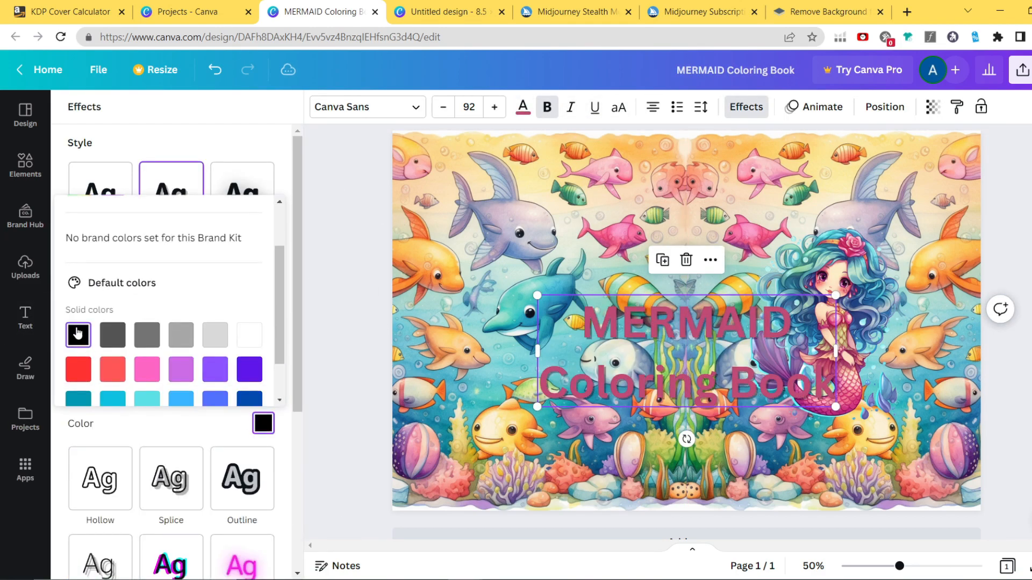
{"action": "left_click_drag", "start_coordinate": [139, 401], "coordinate": [274, 400]}
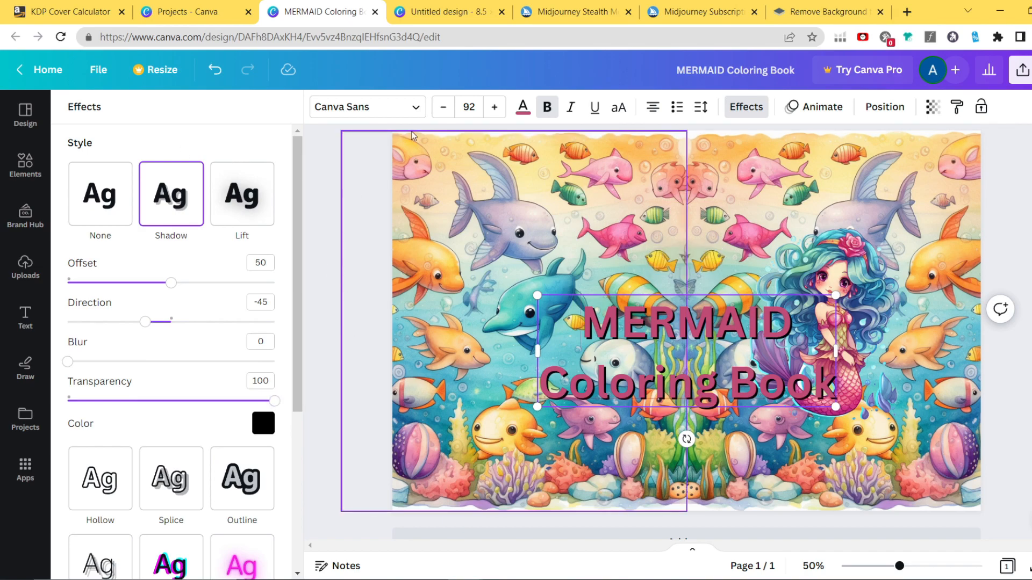
Step: Change the title's font to ITC Bauhaus
{"action": "left_click", "coordinate": [366, 106]}
{"action": "scroll", "coordinate": [201, 338], "scroll_direction": "down", "scroll_amount": 15}
{"action": "left_click", "coordinate": [156, 370]}
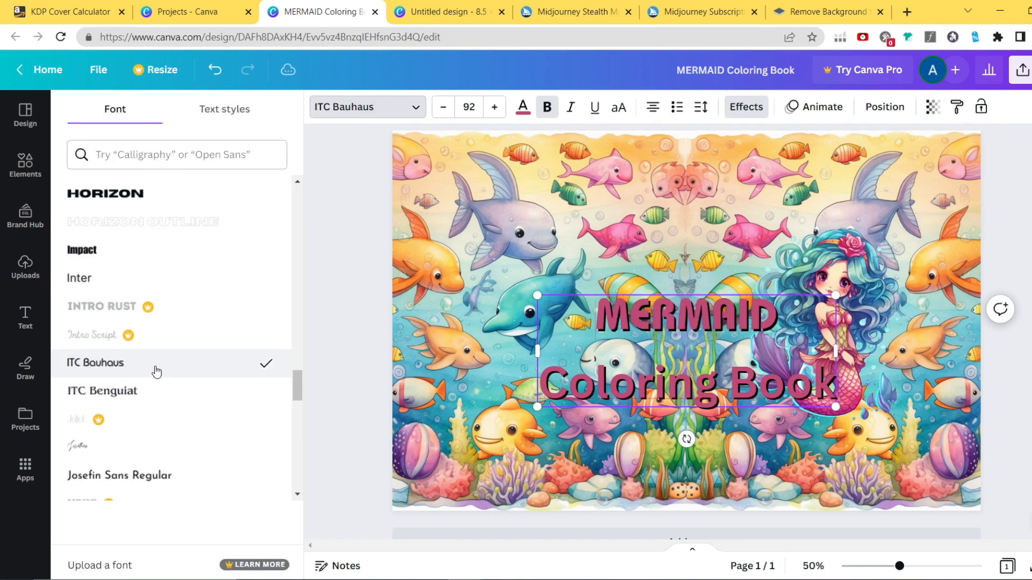
{"action": "left_click", "coordinate": [474, 282]}
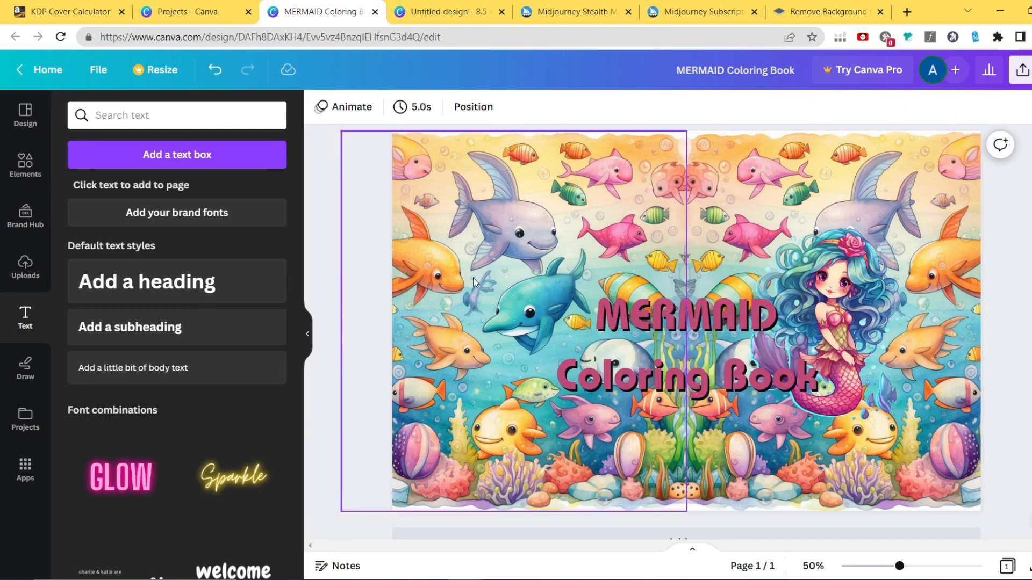
Step: Move the title to the top of the front cover and place a tan rectangle behind it as a background
{"action": "left_click_drag", "start_coordinate": [687, 323], "coordinate": [826, 175]}
{"action": "left_click", "coordinate": [26, 164]}
{"action": "left_click", "coordinate": [87, 318]}
{"action": "left_click_drag", "start_coordinate": [717, 336], "coordinate": [892, 198]}
{"action": "left_click", "coordinate": [562, 235]}
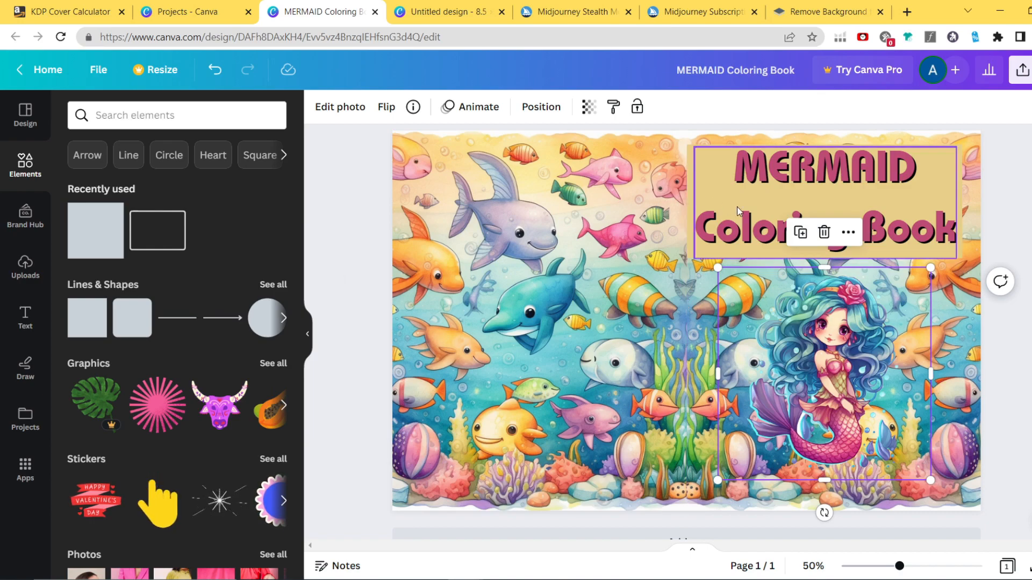
{"action": "left_click", "coordinate": [1012, 184]}
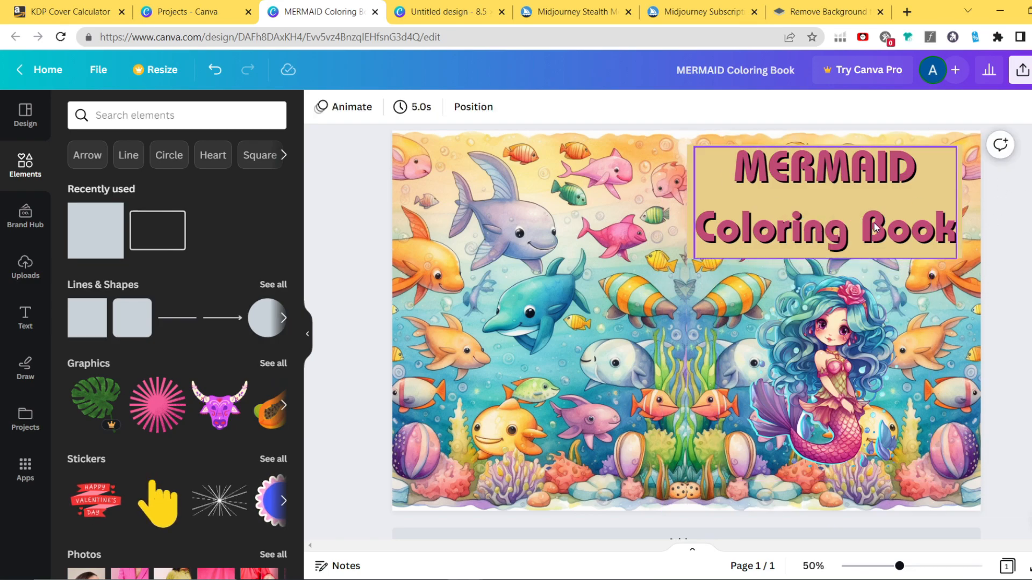
Step: Open the cover's download options and set the file type to PDF Print
{"action": "left_click", "coordinate": [1021, 69]}
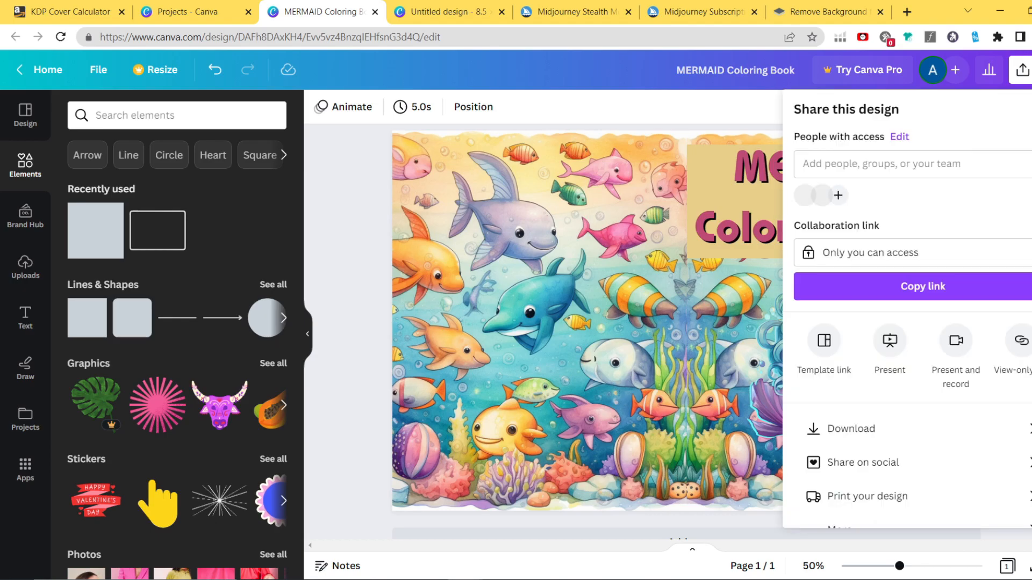
{"action": "left_click", "coordinate": [870, 429]}
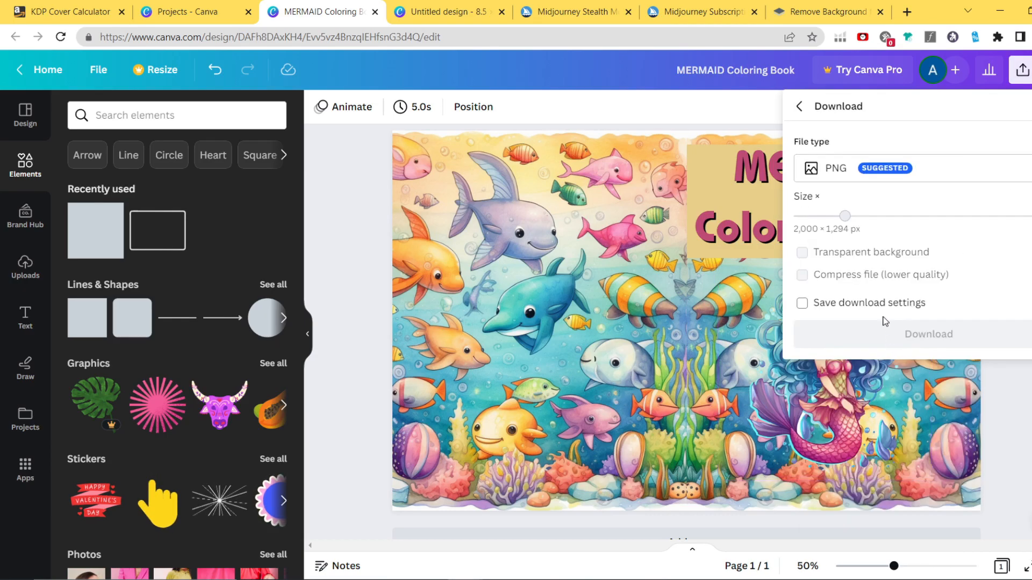
{"action": "left_click", "coordinate": [922, 178]}
{"action": "left_click", "coordinate": [897, 331]}
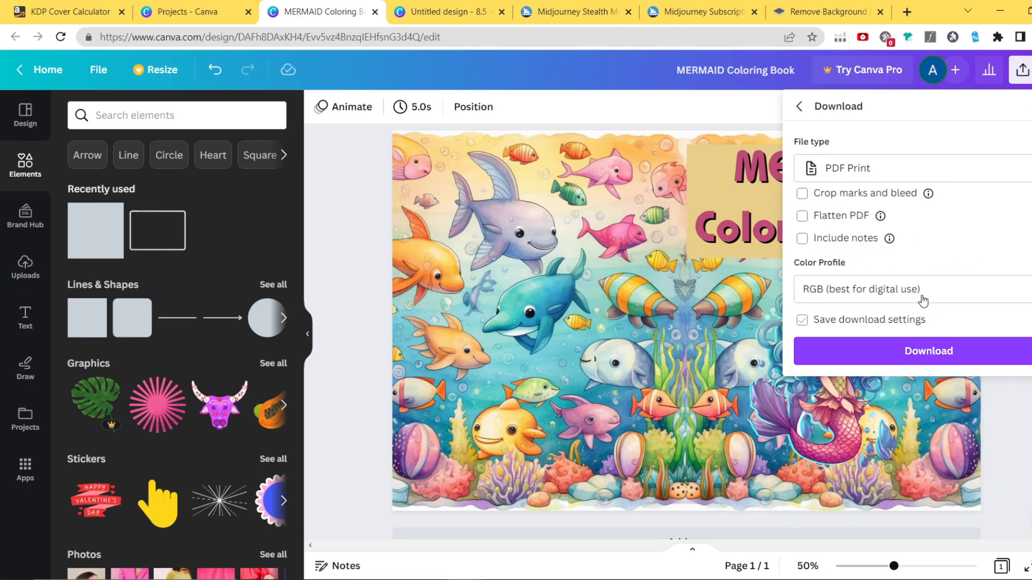